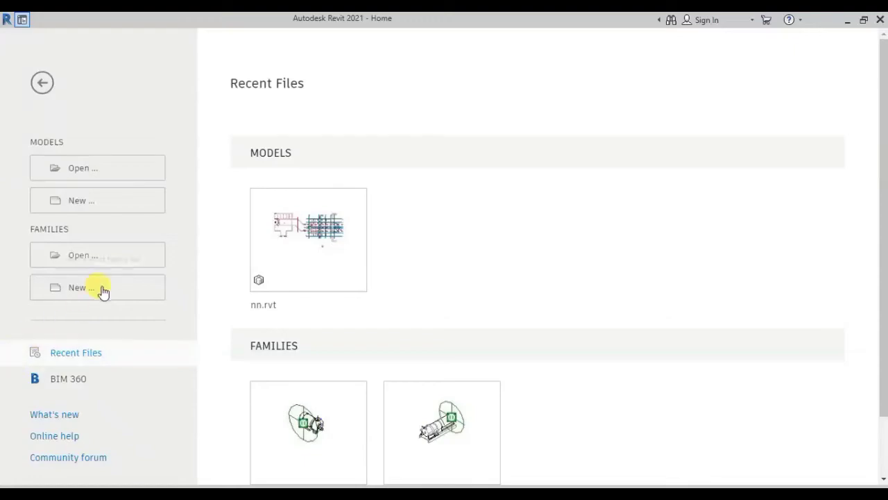
- Start a new family from the English Metric Generic Model template
{"action": "left_click", "coordinate": [103, 292]}
{"action": "double_click", "coordinate": [374, 179]}
{"action": "scroll", "coordinate": [345, 226], "scroll_direction": "down", "scroll_amount": 3}
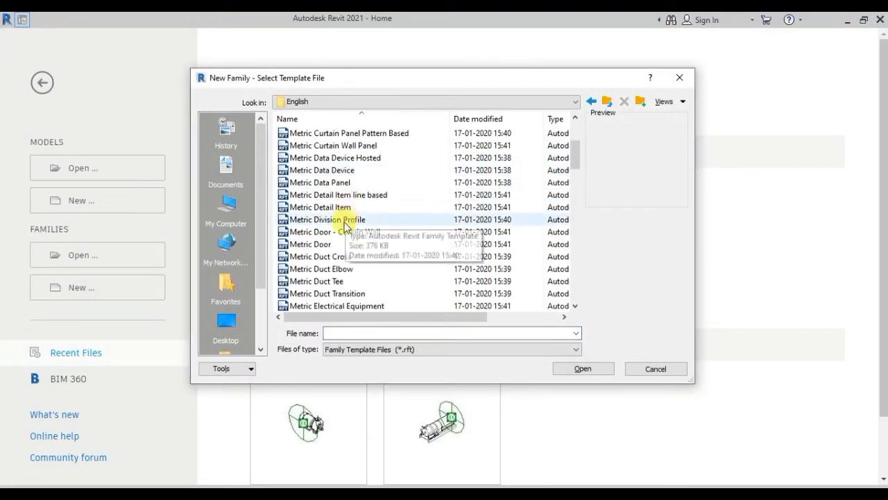
{"action": "scroll", "coordinate": [345, 226], "scroll_direction": "down", "scroll_amount": 4}
{"action": "scroll", "coordinate": [340, 263], "scroll_direction": "down", "scroll_amount": 3}
{"action": "left_click", "coordinate": [326, 269]}
{"action": "left_click", "coordinate": [580, 369]}
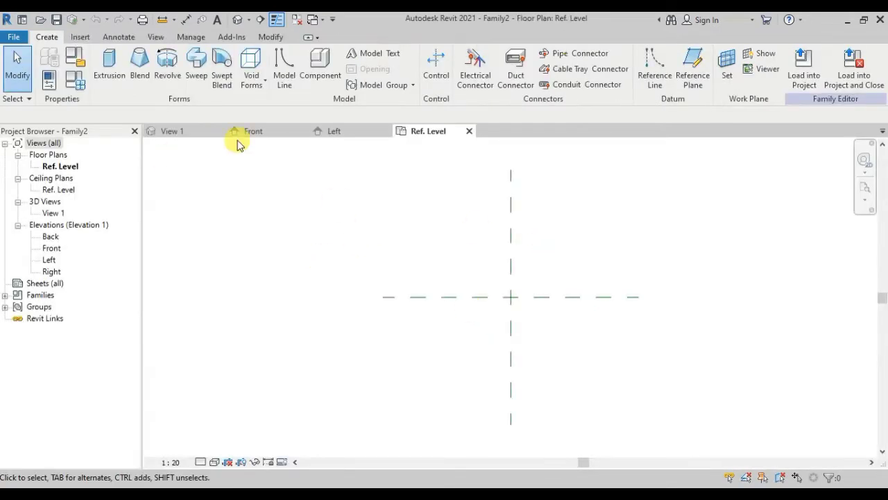
- Tile all open views with WT and zoom each to fit with ZA
{"action": "key", "text": "w"}
{"action": "key", "text": "t"}
{"action": "key", "text": "z"}
{"action": "key", "text": "a"}
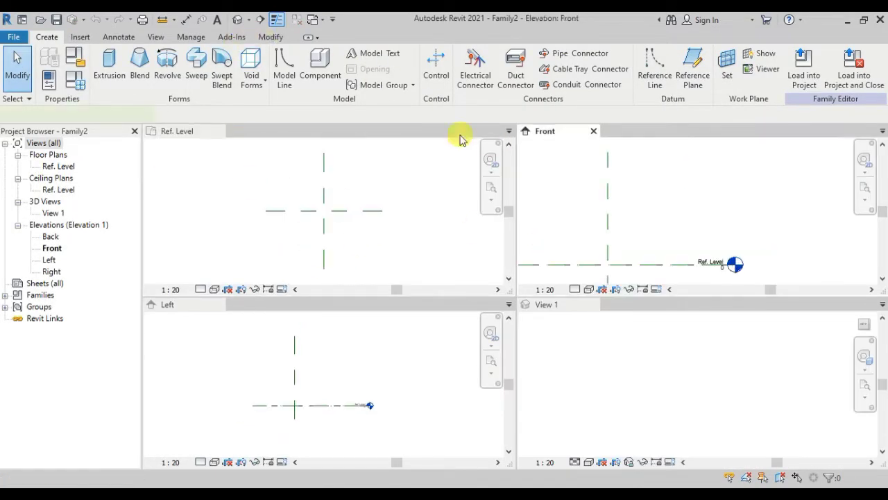
- Add a reference plane offset 145 above the Ref. Level in the Front view
{"action": "key", "text": "r"}
{"action": "key", "text": "p"}
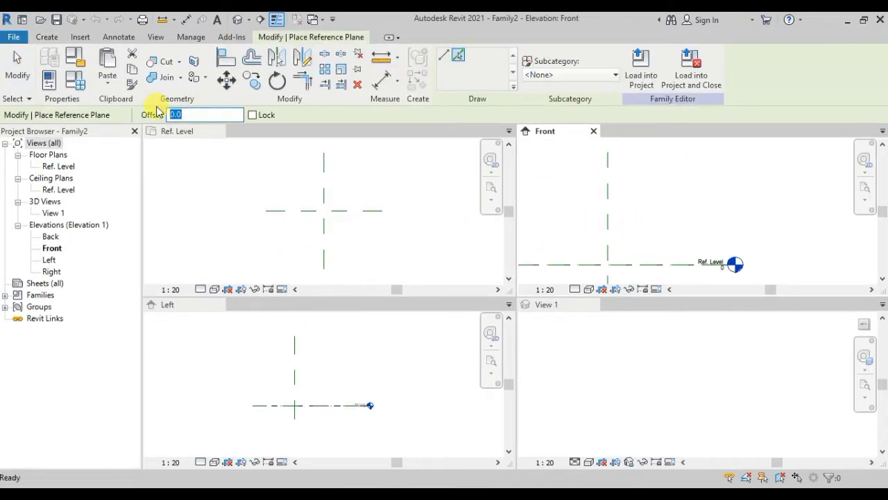
{"action": "left_click", "coordinate": [648, 263]}
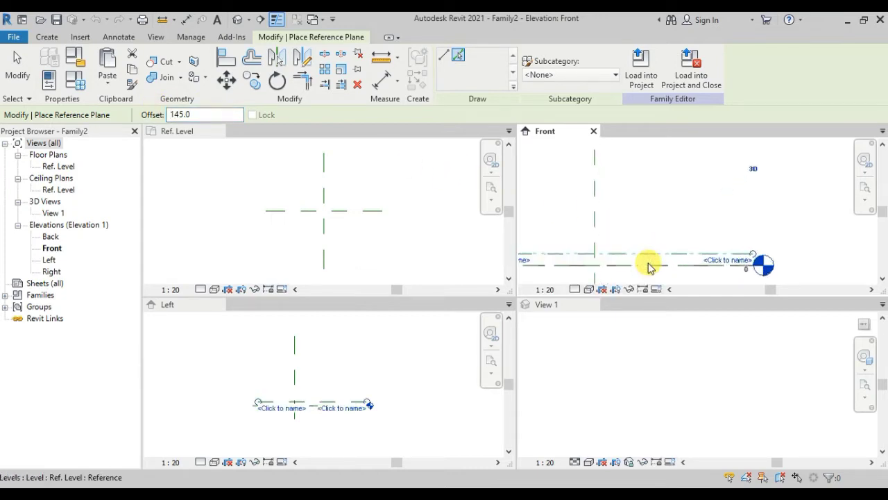
{"action": "scroll", "coordinate": [655, 261], "scroll_direction": "up", "scroll_amount": 3}
{"action": "scroll", "coordinate": [655, 262], "scroll_direction": "up", "scroll_amount": 3}
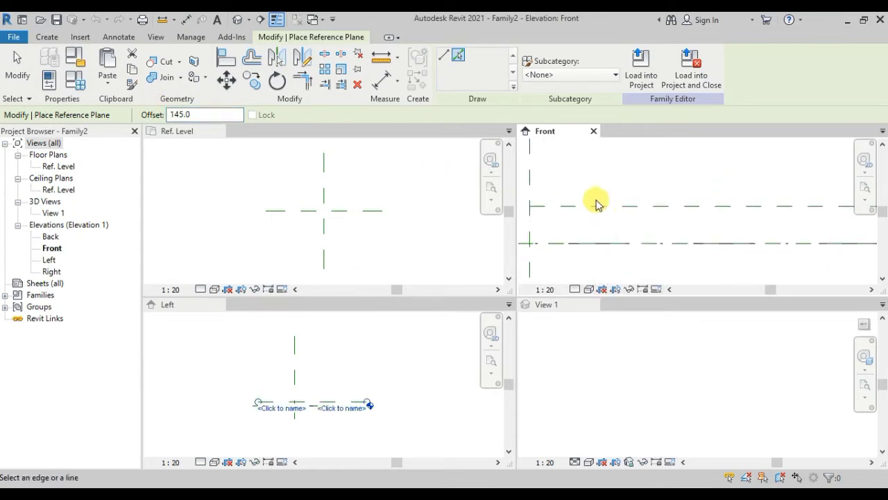
{"action": "left_click", "coordinate": [46, 36]}
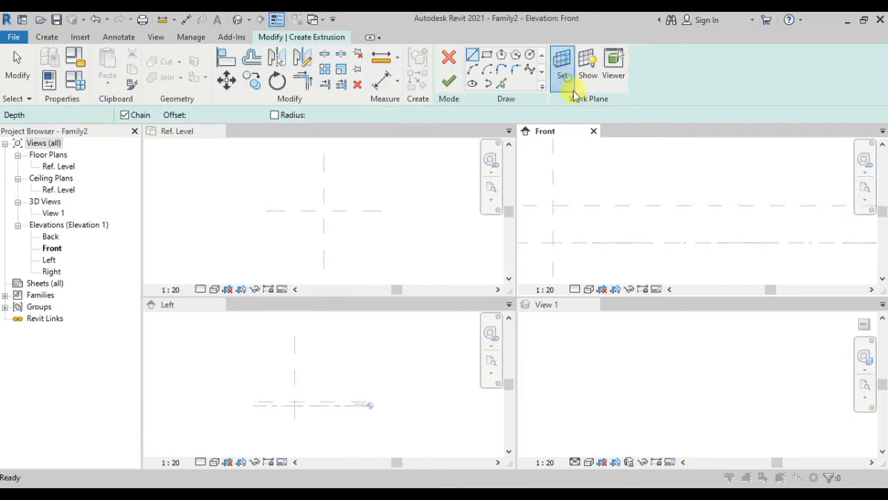
- Start an extrusion on the Center (Left/Right) plane, sketching in the Left view
{"action": "left_click", "coordinate": [563, 73]}
{"action": "left_click", "coordinate": [336, 271]}
{"action": "left_click", "coordinate": [408, 330]}
{"action": "left_click", "coordinate": [541, 179]}
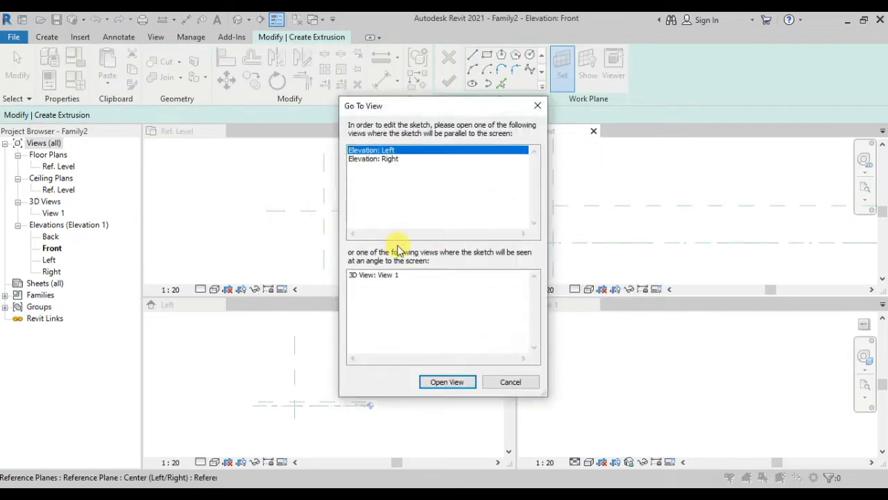
{"action": "left_click", "coordinate": [444, 381]}
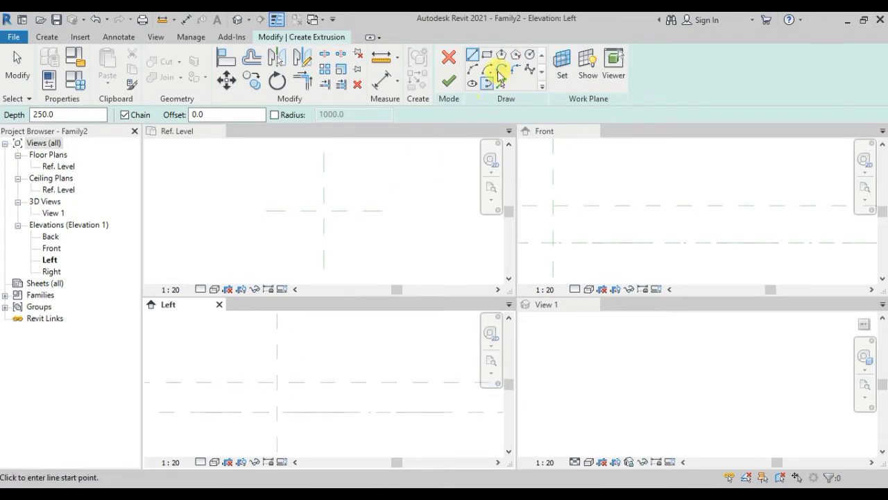
- Sketch a radius-50 circle at the planes' intersection and finish the 50-deep extrusion
{"action": "left_click", "coordinate": [529, 56]}
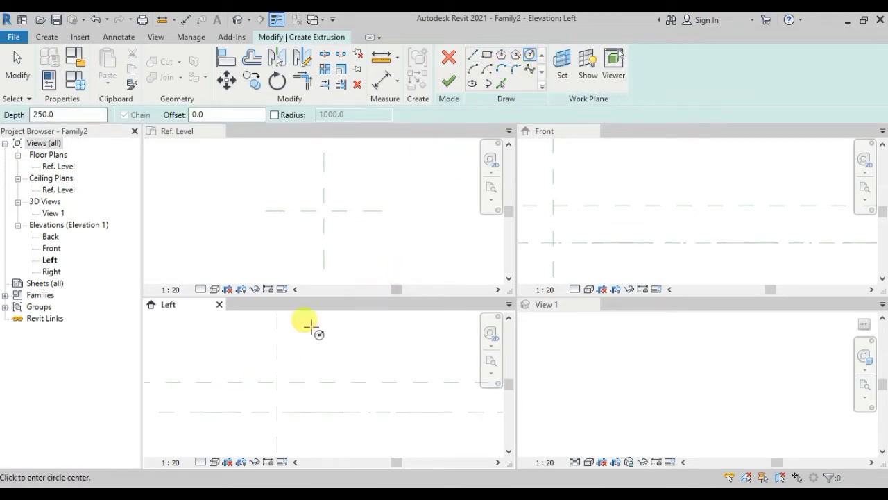
{"action": "left_click", "coordinate": [277, 382]}
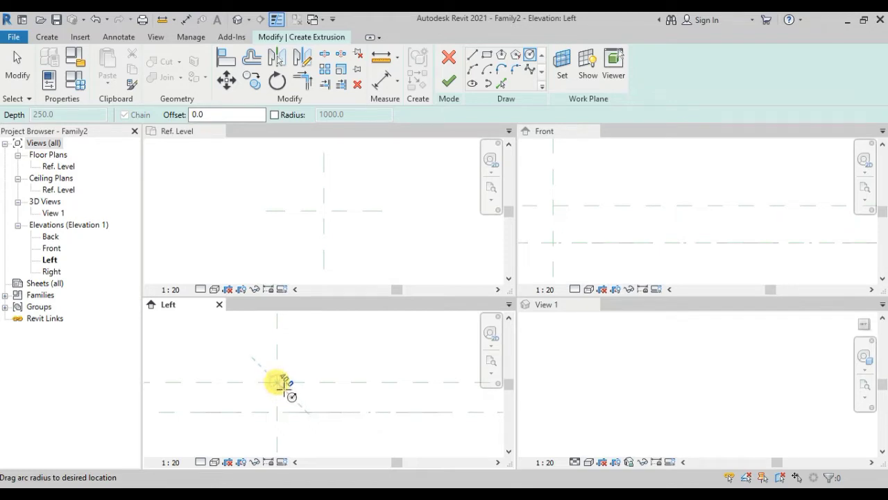
{"action": "scroll", "coordinate": [284, 391], "scroll_direction": "up", "scroll_amount": 5}
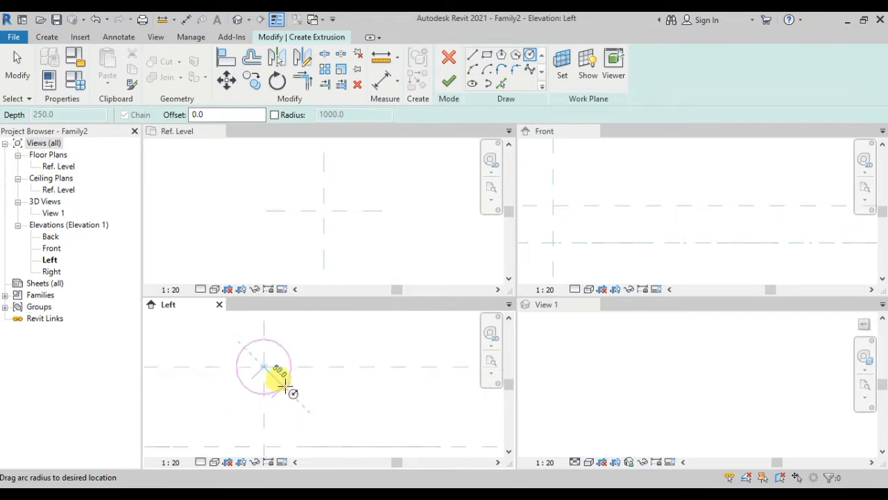
{"action": "left_click", "coordinate": [286, 386]}
{"action": "scroll", "coordinate": [358, 395], "scroll_direction": "down", "scroll_amount": 2}
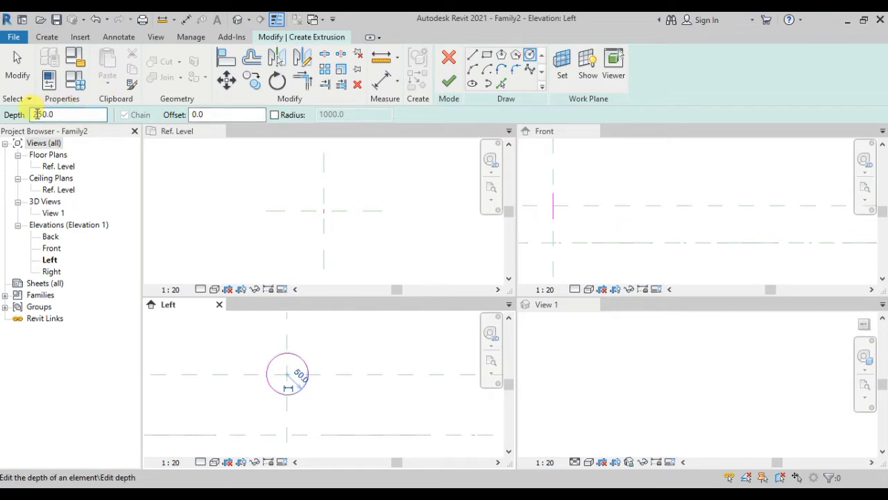
{"action": "left_click", "coordinate": [442, 86]}
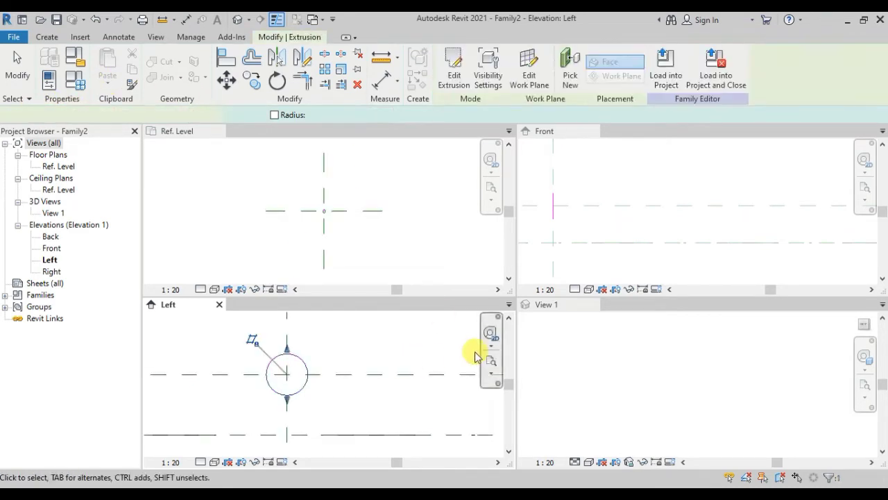
{"action": "left_click", "coordinate": [607, 381]}
{"action": "left_click", "coordinate": [652, 362]}
{"action": "key", "text": "z"}
{"action": "key", "text": "a"}
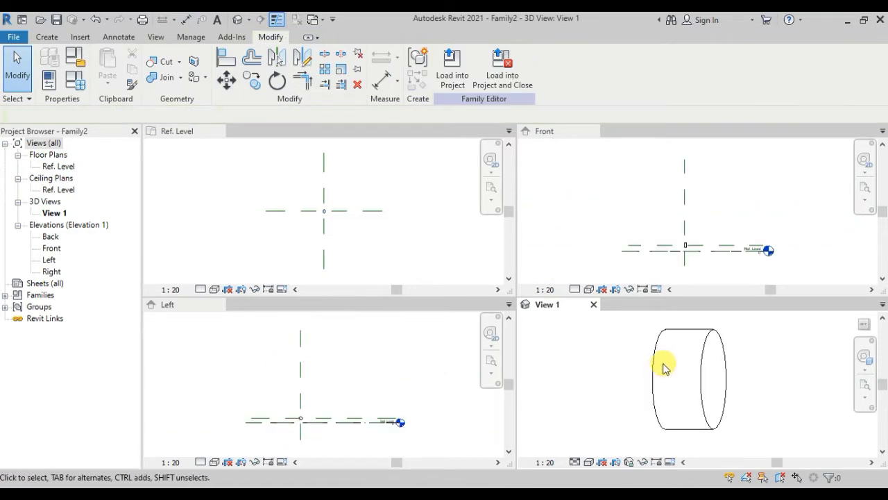
- Add a vertical reference plane offset 110 to the right of the centre plane
{"action": "scroll", "coordinate": [694, 229], "scroll_direction": "up", "scroll_amount": 3}
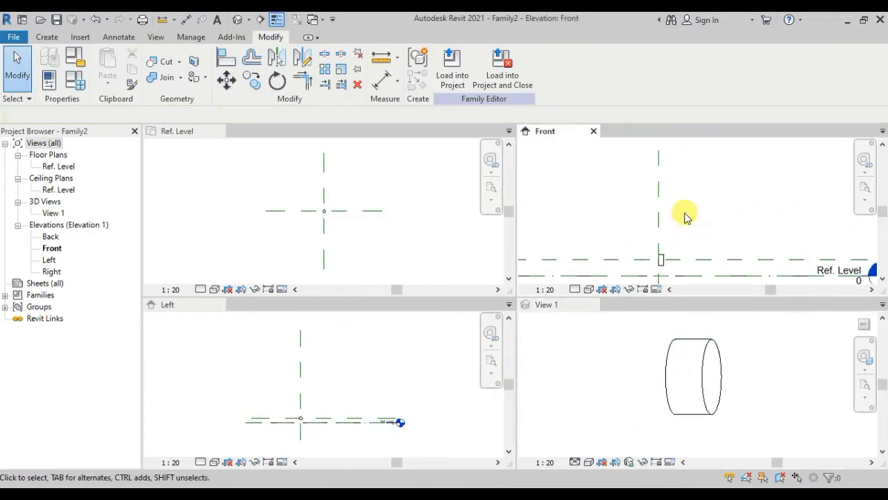
{"action": "scroll", "coordinate": [668, 213], "scroll_direction": "up", "scroll_amount": 2}
{"action": "middle_click_drag", "start_coordinate": [667, 213], "coordinate": [649, 207]}
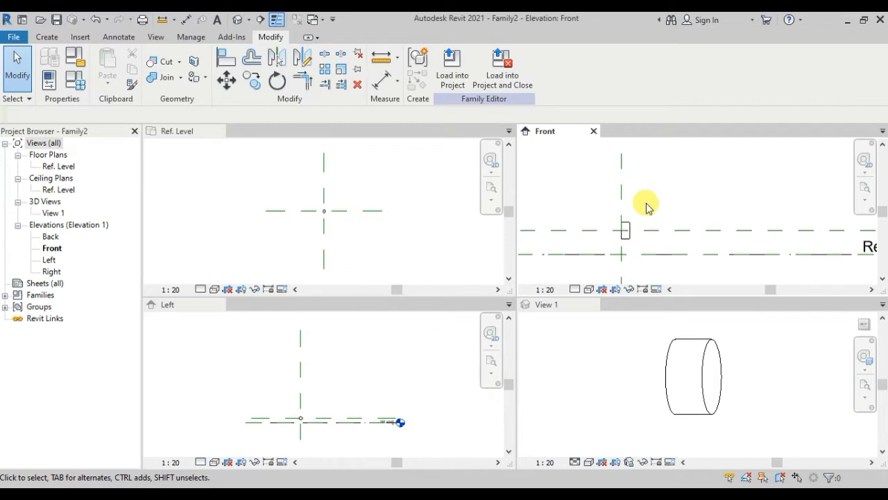
{"action": "scroll", "coordinate": [645, 206], "scroll_direction": "up", "scroll_amount": 1}
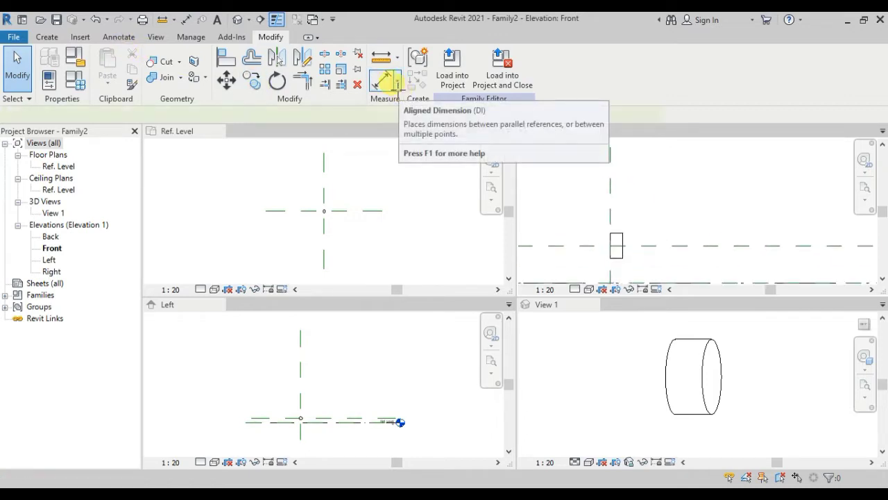
{"action": "key", "text": "r"}
{"action": "key", "text": "p"}
{"action": "left_click", "coordinate": [460, 55]}
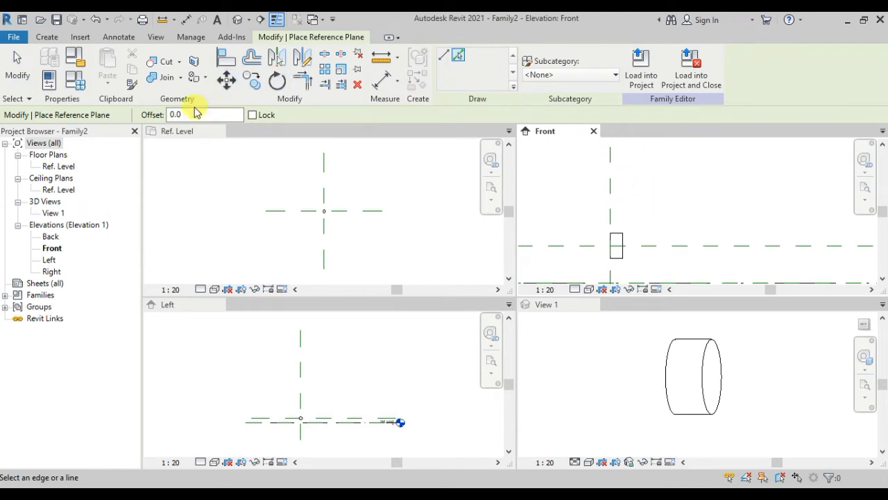
{"action": "double_click", "coordinate": [174, 115]}
{"action": "type", "text": "110"}
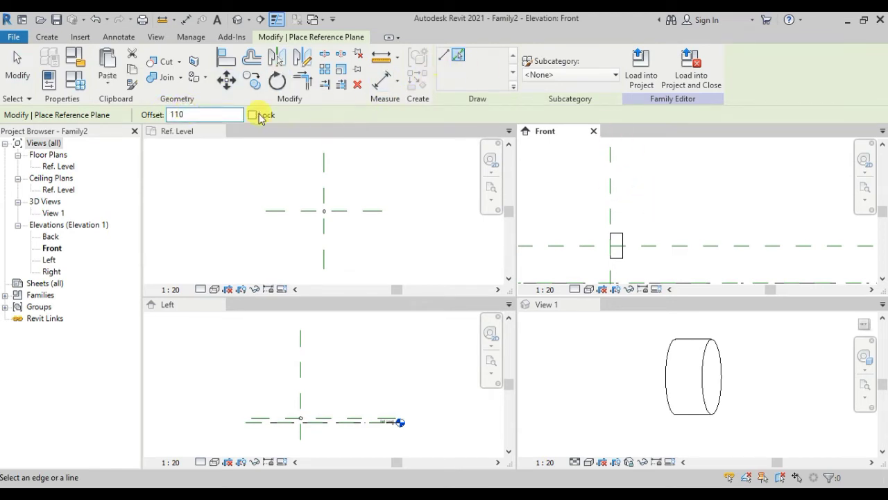
{"action": "left_click", "coordinate": [613, 207]}
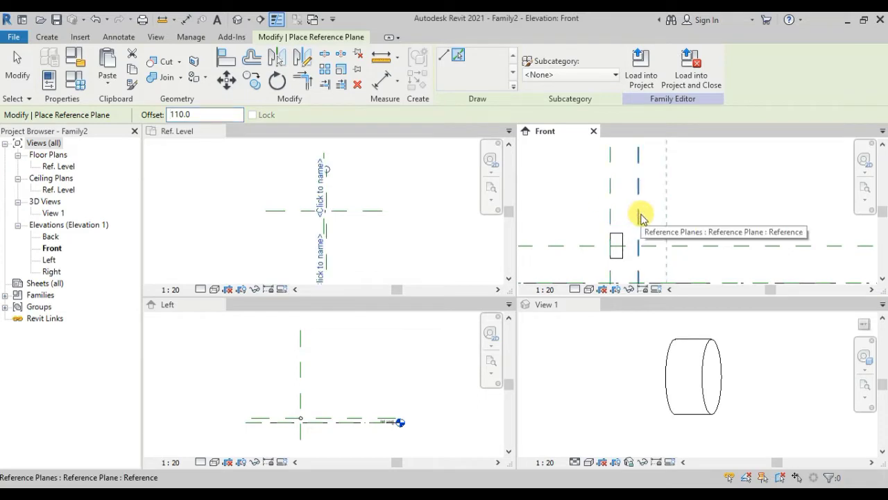
{"action": "key", "text": "Escape"}
{"action": "key", "text": "Escape"}
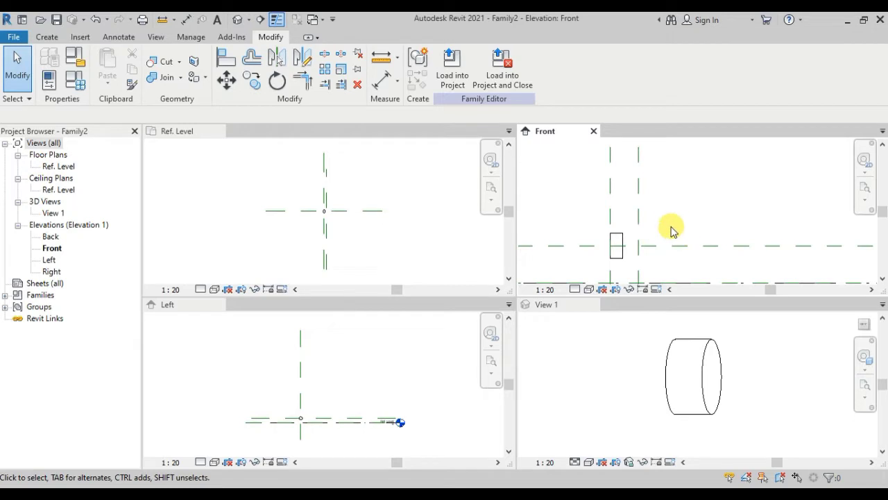
- Add a reference plane offset 5 past the cylinder's right face
{"action": "scroll", "coordinate": [627, 238], "scroll_direction": "up", "scroll_amount": 2}
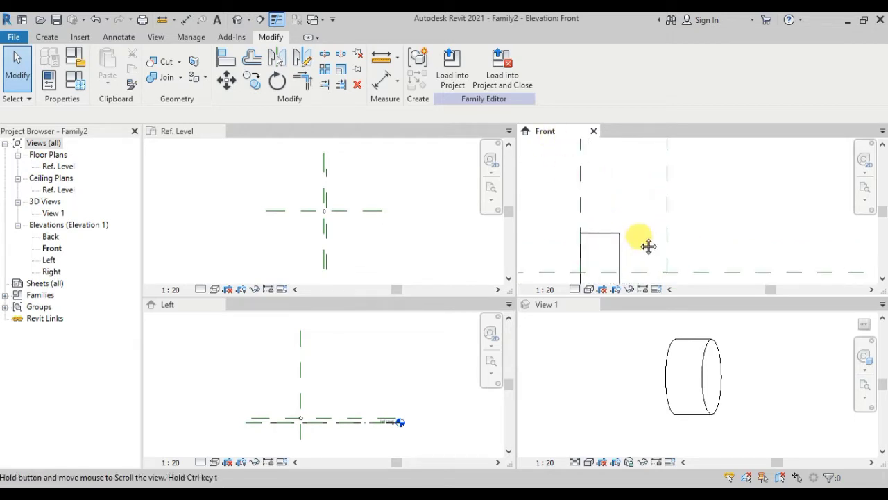
{"action": "middle_click_drag", "start_coordinate": [648, 244], "coordinate": [623, 237]}
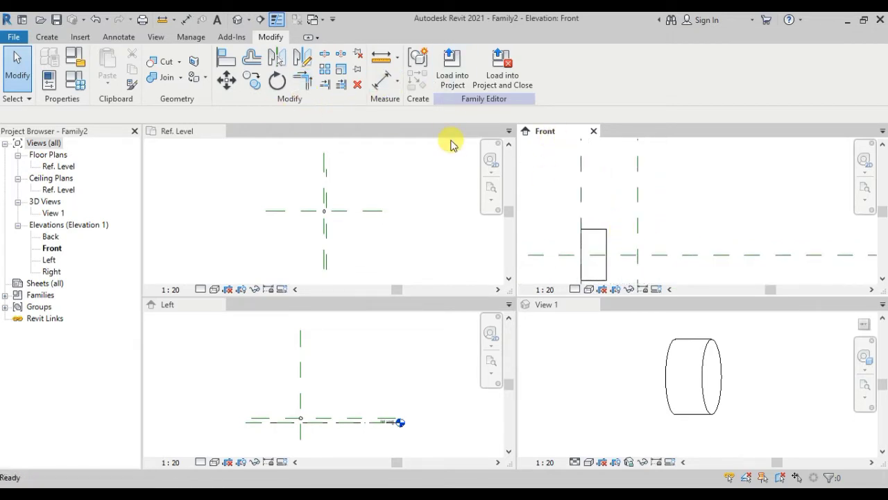
{"action": "key", "text": "r"}
{"action": "key", "text": "p"}
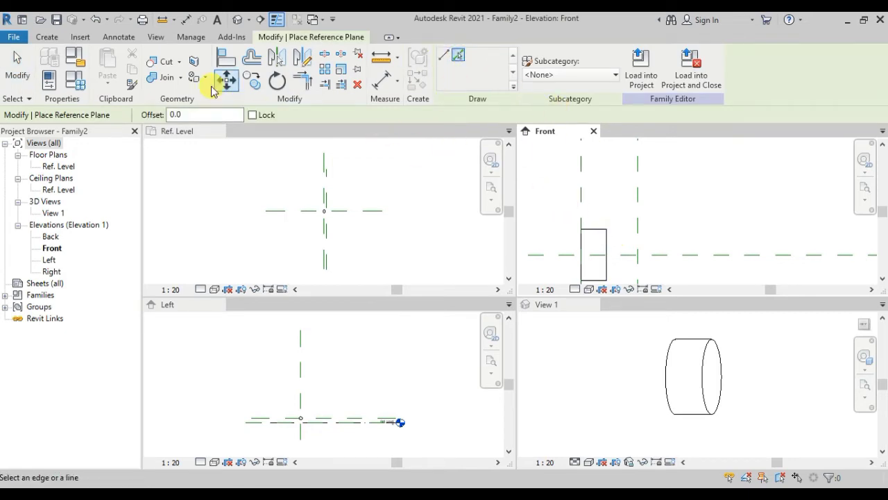
{"action": "left_click", "coordinate": [191, 114]}
{"action": "type", "text": "5"}
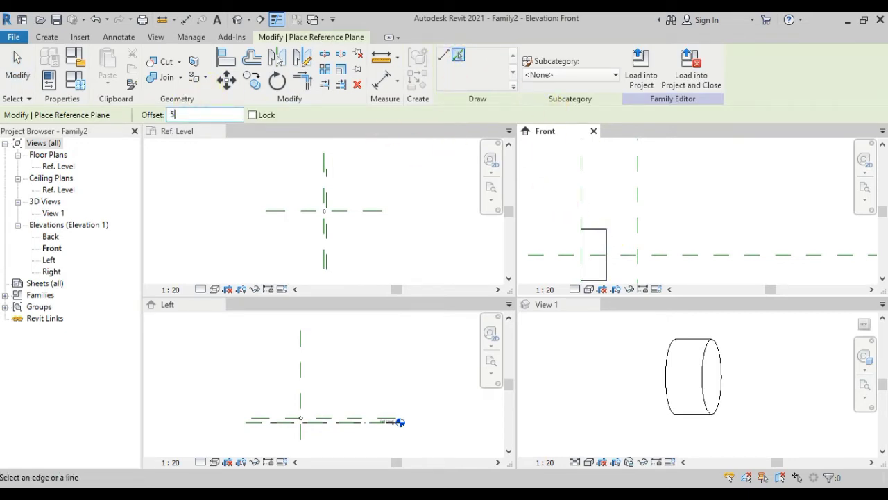
{"action": "left_click", "coordinate": [608, 242]}
{"action": "scroll", "coordinate": [590, 217], "scroll_direction": "down", "scroll_amount": 2}
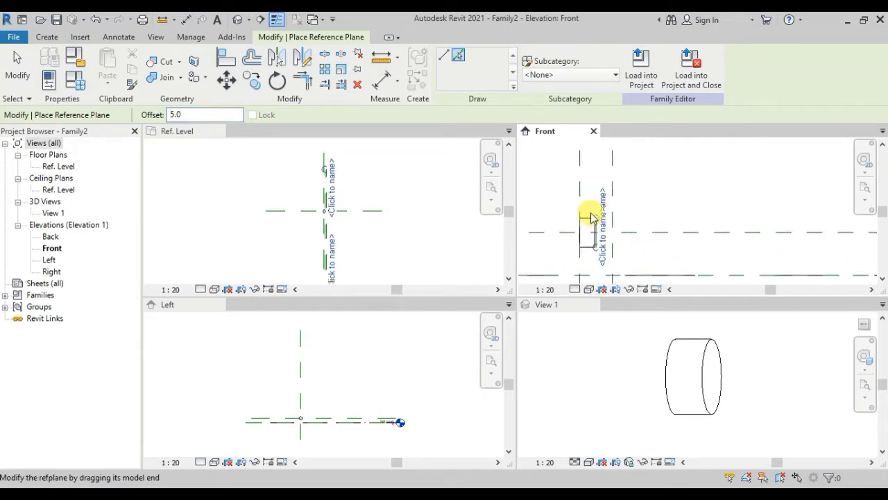
{"action": "scroll", "coordinate": [591, 217], "scroll_direction": "up", "scroll_amount": 3}
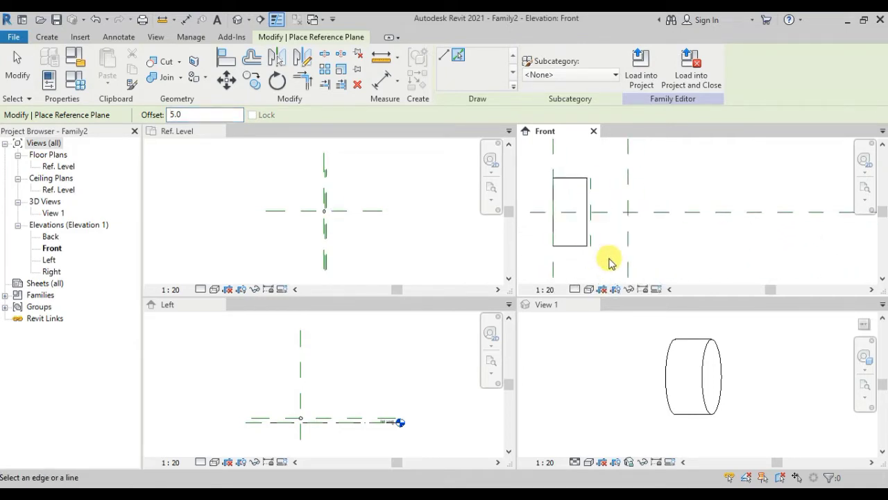
{"action": "middle_click_drag", "start_coordinate": [615, 206], "coordinate": [610, 221]}
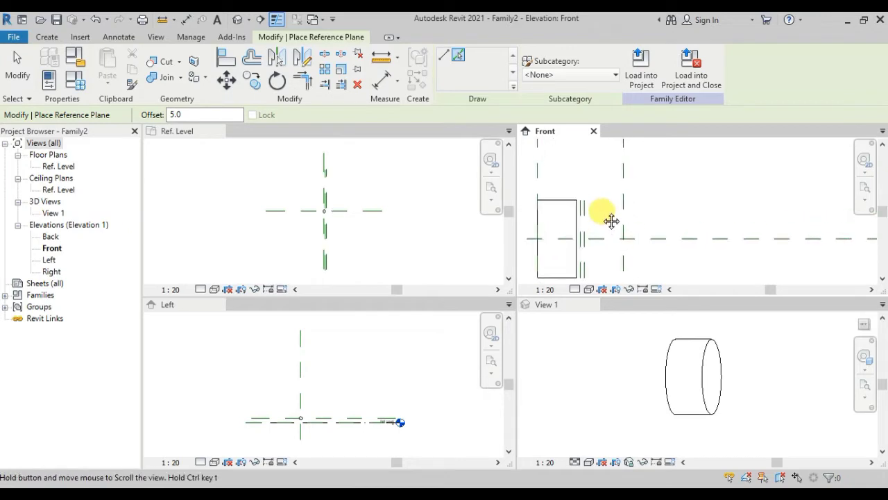
{"action": "key", "text": "Escape"}
{"action": "left_click", "coordinate": [47, 37]}
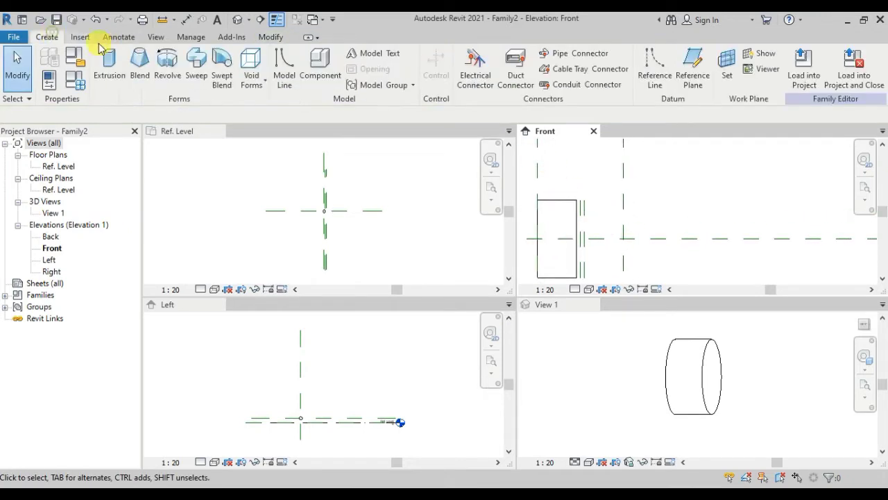
- Start a blend based on the cylinder's end plane with a radius-50 base circle
{"action": "left_click", "coordinate": [141, 67]}
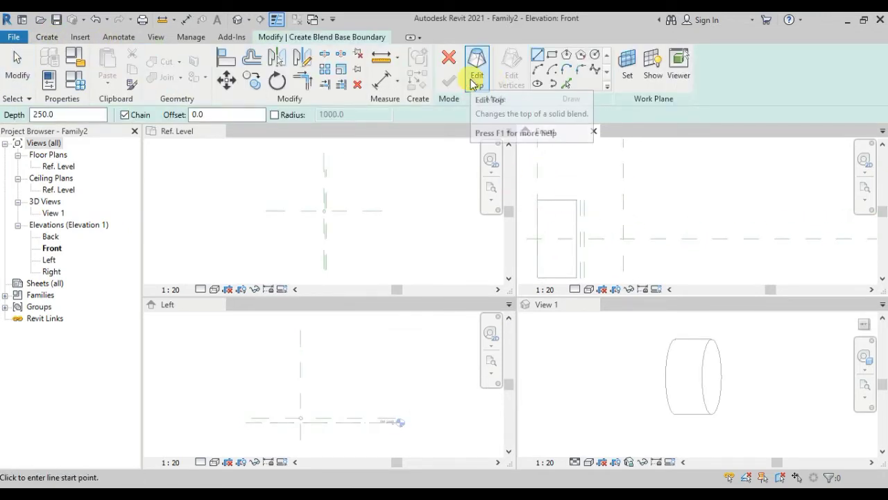
{"action": "left_click", "coordinate": [627, 65]}
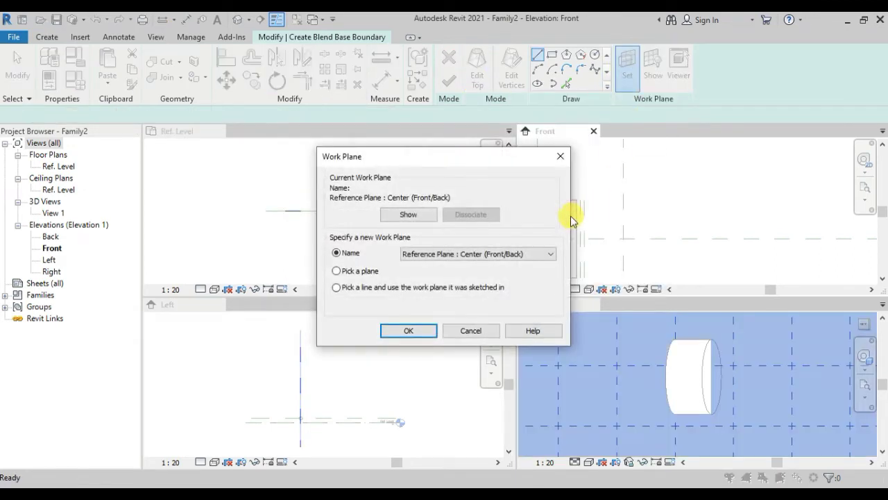
{"action": "left_click", "coordinate": [396, 333]}
{"action": "left_click", "coordinate": [577, 250]}
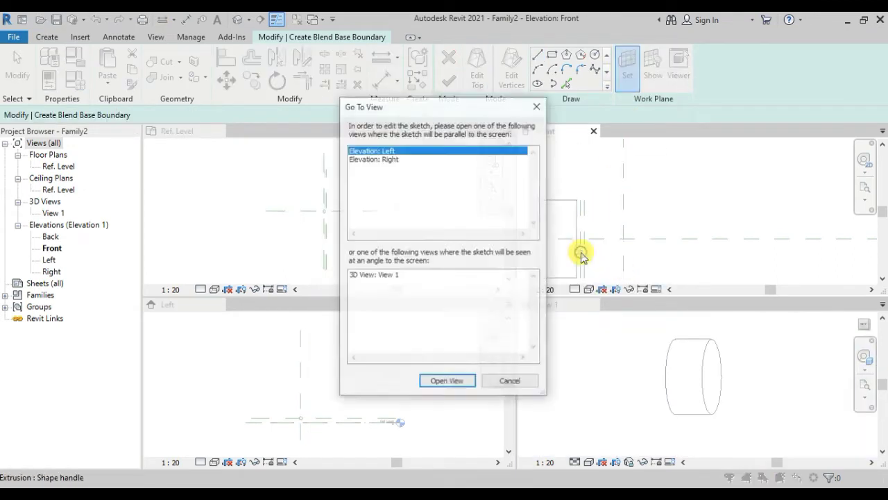
{"action": "left_click", "coordinate": [444, 381]}
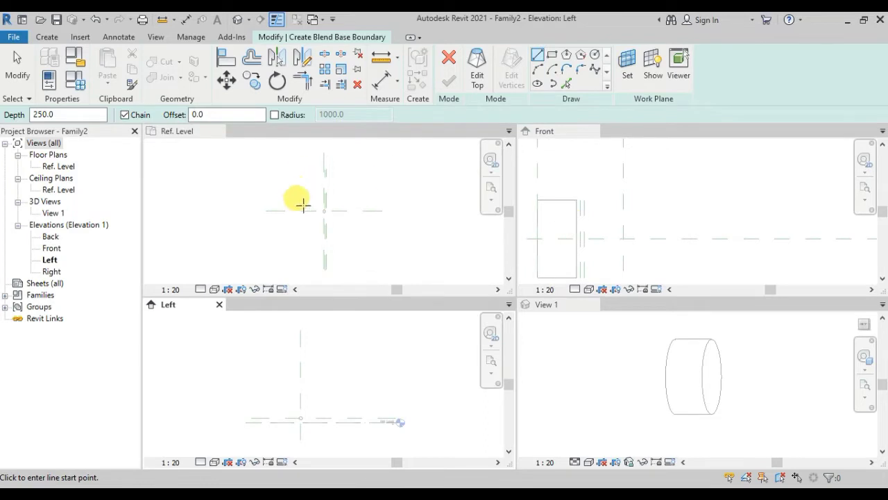
{"action": "scroll", "coordinate": [301, 410], "scroll_direction": "up", "scroll_amount": 2}
{"action": "scroll", "coordinate": [316, 406], "scroll_direction": "up", "scroll_amount": 1}
{"action": "scroll", "coordinate": [372, 340], "scroll_direction": "up", "scroll_amount": 3}
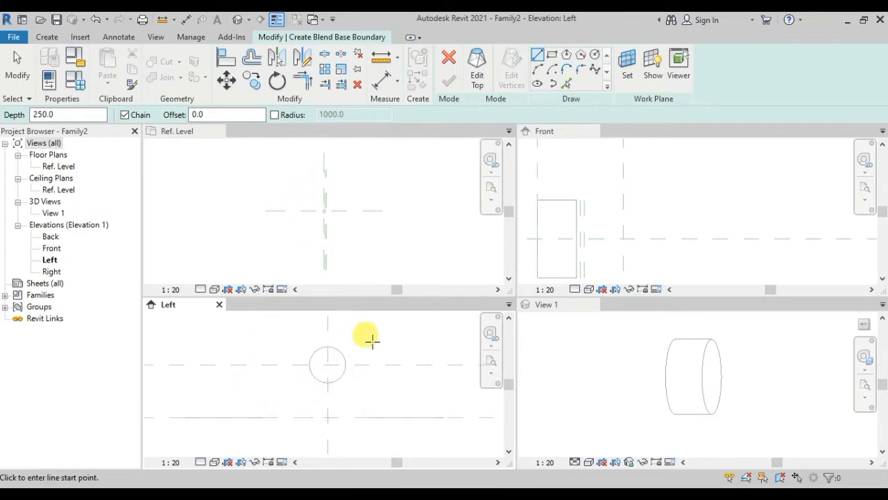
{"action": "left_click", "coordinate": [595, 55]}
{"action": "left_click", "coordinate": [326, 365]}
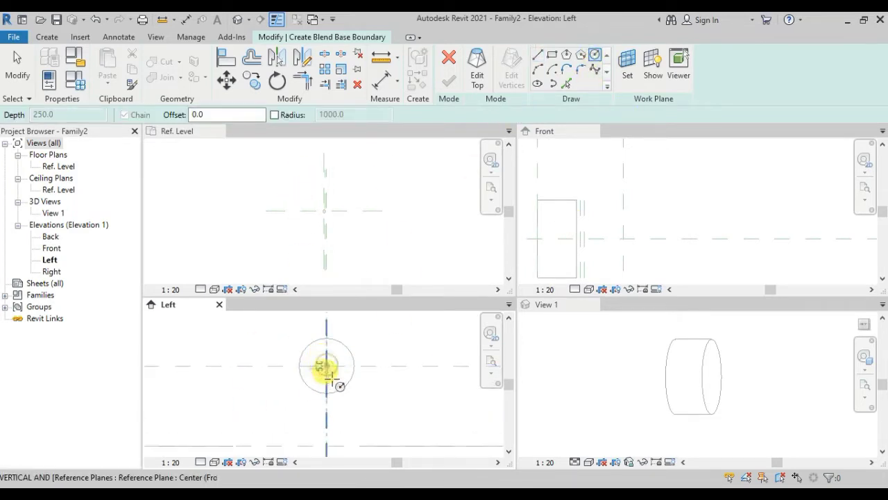
{"action": "left_click", "coordinate": [340, 389]}
- Sketch a radius-60 top circle on its picked plane and finish the blend
{"action": "left_click", "coordinate": [478, 66]}
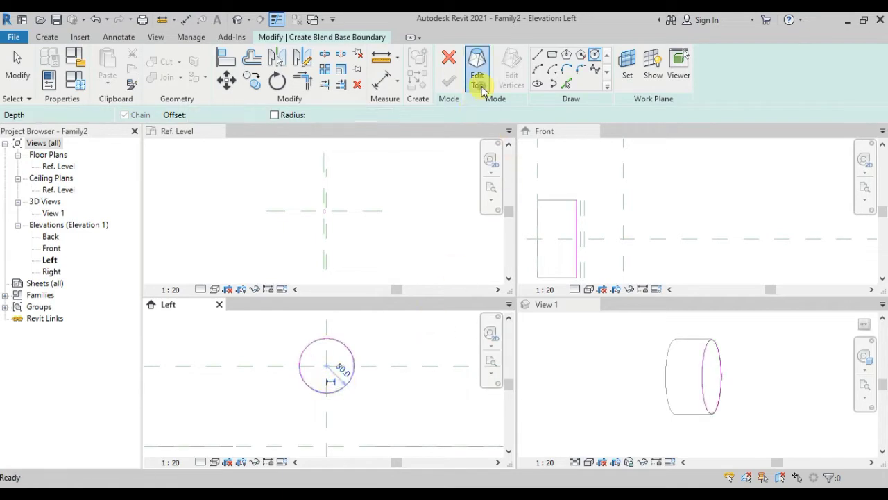
{"action": "left_click", "coordinate": [625, 67]}
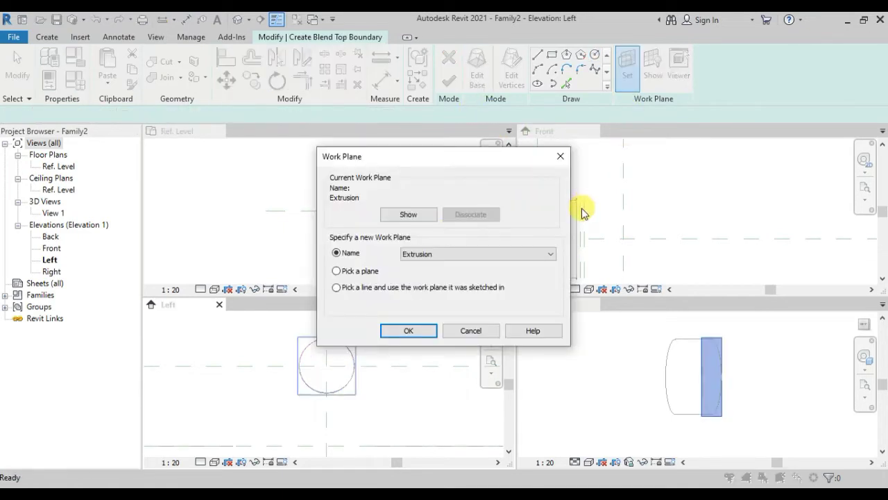
{"action": "left_click", "coordinate": [403, 329]}
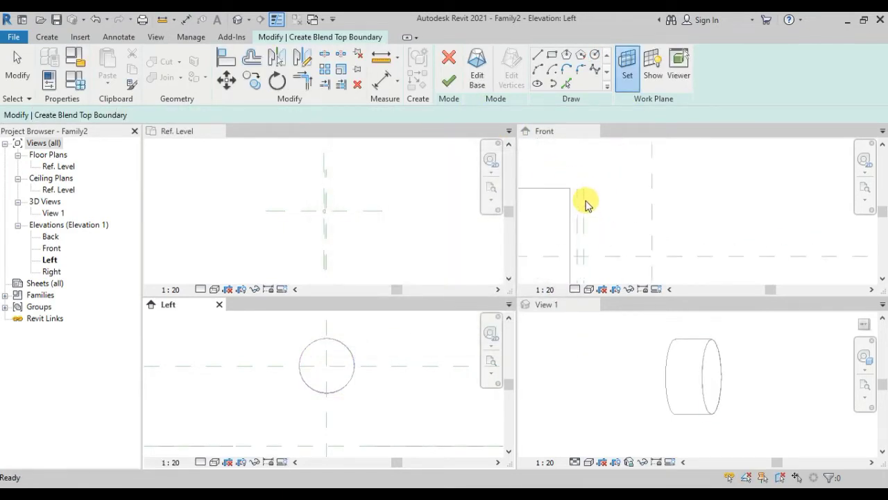
{"action": "left_click", "coordinate": [586, 199]}
{"action": "left_click", "coordinate": [444, 379]}
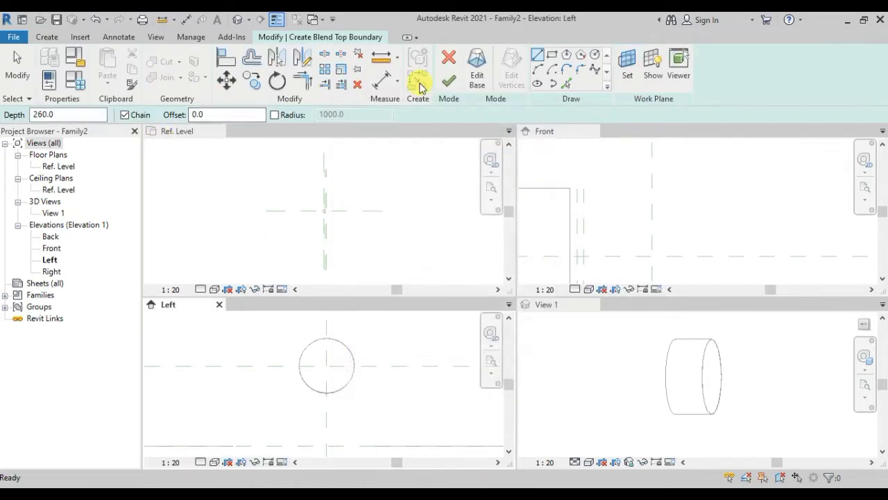
{"action": "left_click", "coordinate": [594, 56]}
{"action": "left_click", "coordinate": [326, 366]}
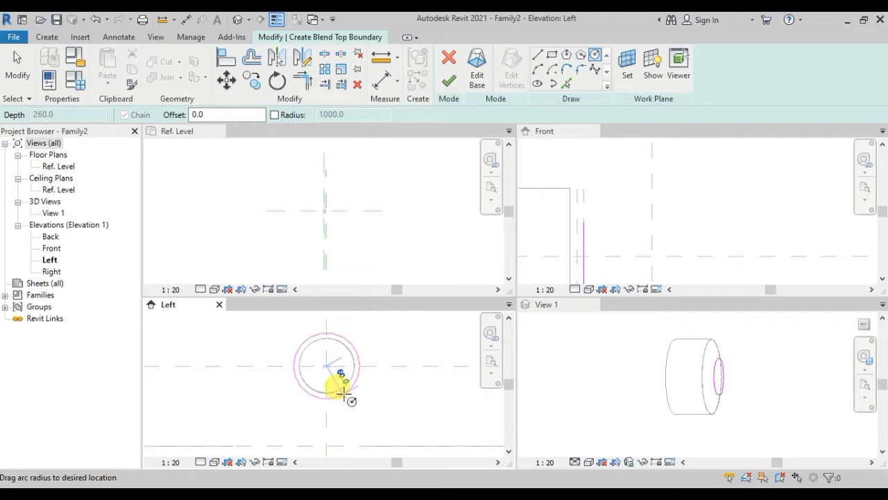
{"action": "left_click", "coordinate": [344, 394]}
{"action": "left_click", "coordinate": [449, 89]}
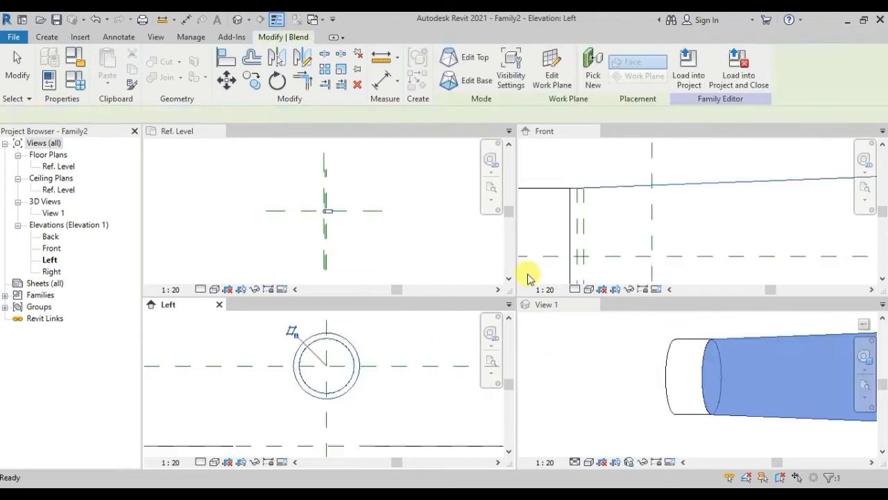
- Drag the blend's end handle in the Front view until its depth reads 5.0
{"action": "left_click", "coordinate": [753, 239]}
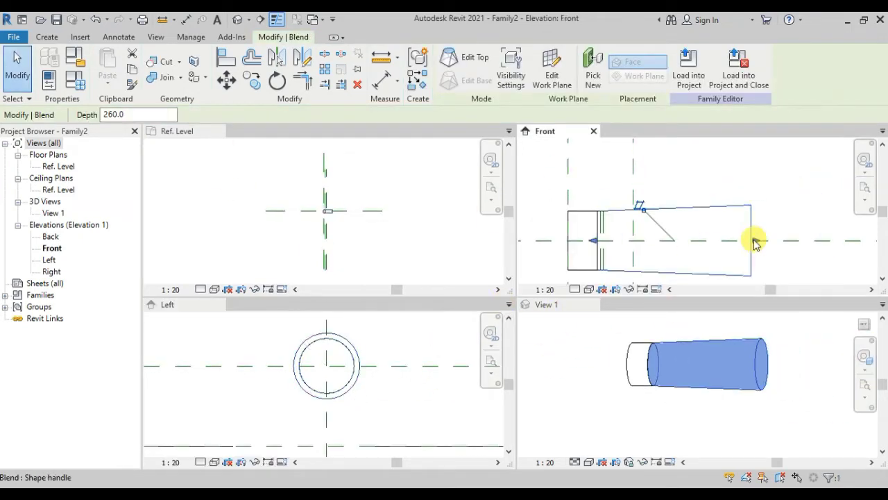
{"action": "left_click_drag", "start_coordinate": [752, 239], "coordinate": [602, 237]}
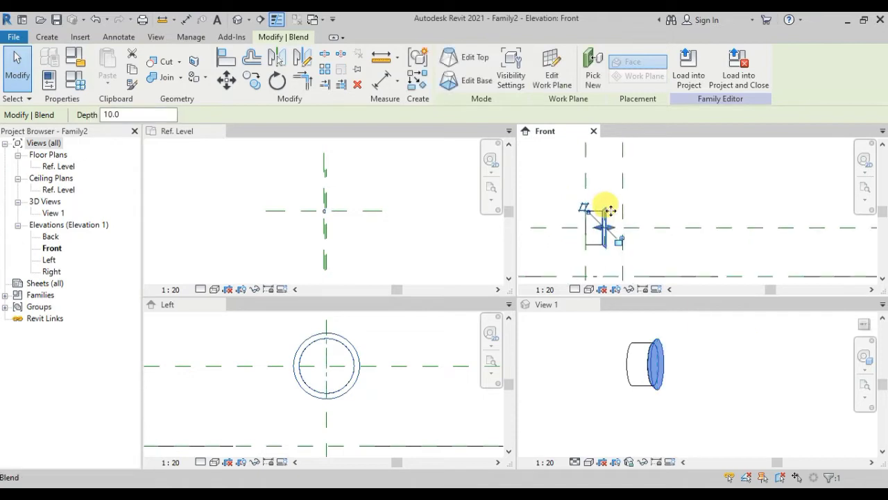
{"action": "scroll", "coordinate": [595, 224], "scroll_direction": "down", "scroll_amount": 1}
{"action": "scroll", "coordinate": [625, 196], "scroll_direction": "up", "scroll_amount": 1}
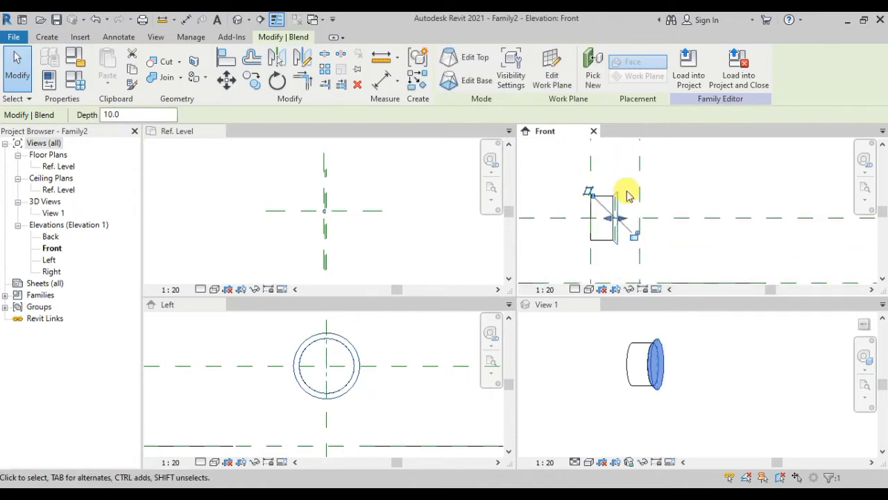
{"action": "scroll", "coordinate": [626, 232], "scroll_direction": "up", "scroll_amount": 1}
{"action": "scroll", "coordinate": [644, 214], "scroll_direction": "up", "scroll_amount": 1}
{"action": "mouse_move", "coordinate": [644, 213]}
{"action": "left_mouse_down"}
{"action": "mouse_move", "coordinate": [639, 217]}
{"action": "mouse_move", "coordinate": [668, 196]}
{"action": "left_mouse_up"}
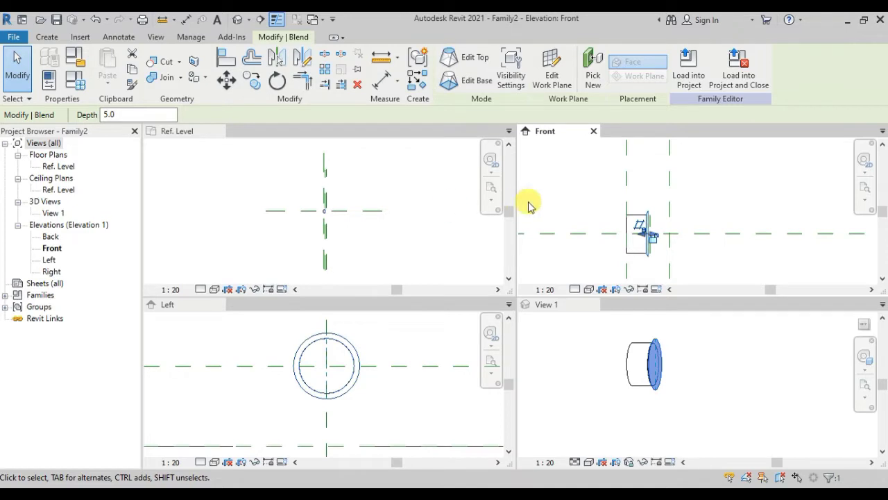
{"action": "left_click", "coordinate": [606, 192]}
{"action": "scroll", "coordinate": [659, 222], "scroll_direction": "up", "scroll_amount": 3}
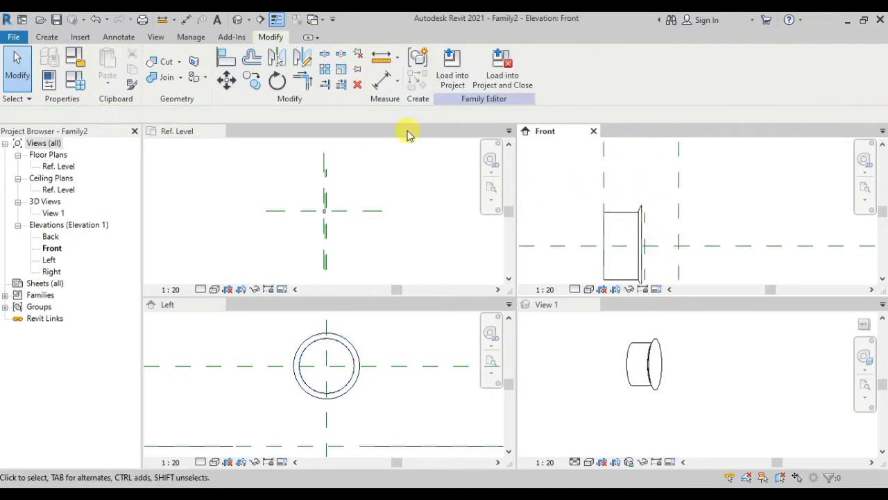
{"action": "left_click", "coordinate": [47, 36]}
- Start a new blend on the lip's plane with a radius-60 base circle
{"action": "left_click", "coordinate": [138, 66]}
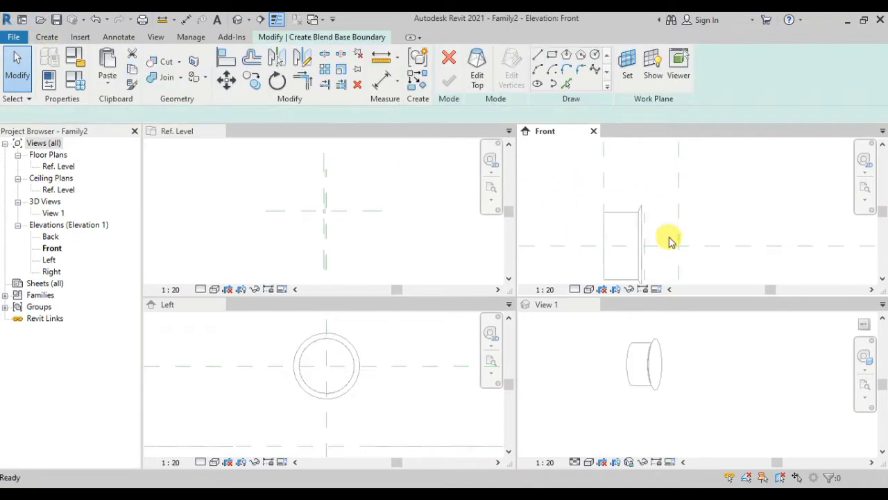
{"action": "left_click", "coordinate": [481, 82]}
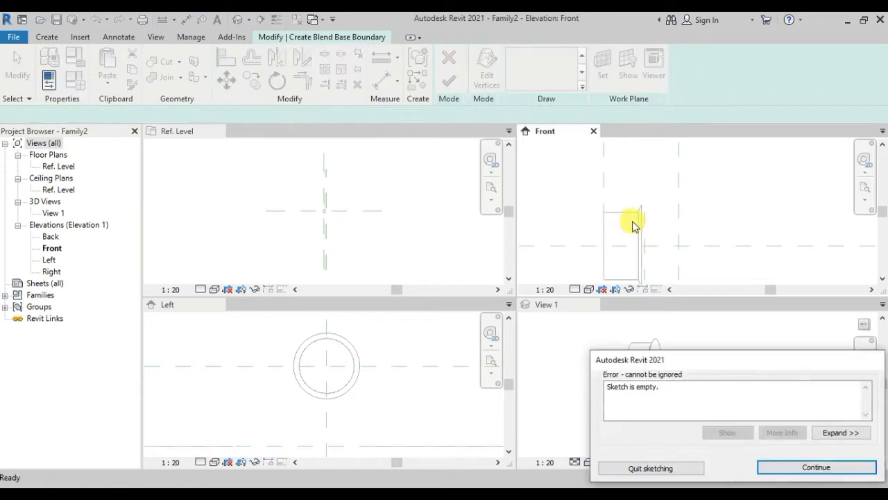
{"action": "left_click", "coordinate": [764, 470]}
{"action": "left_click", "coordinate": [627, 69]}
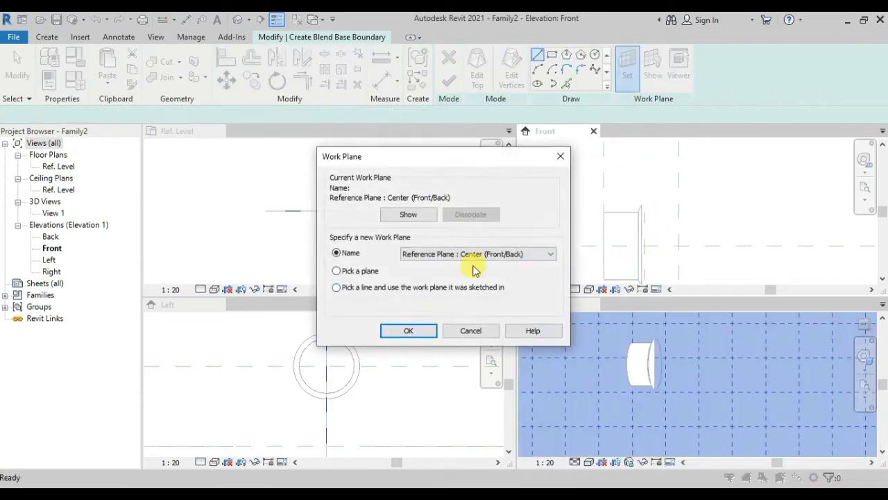
{"action": "left_click", "coordinate": [337, 271]}
{"action": "key", "text": "Return"}
{"action": "left_click", "coordinate": [672, 224]}
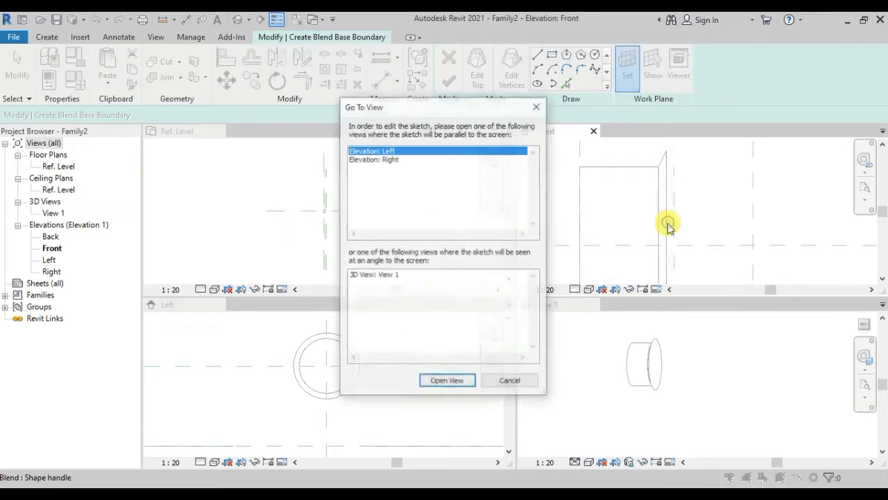
{"action": "left_click", "coordinate": [450, 382]}
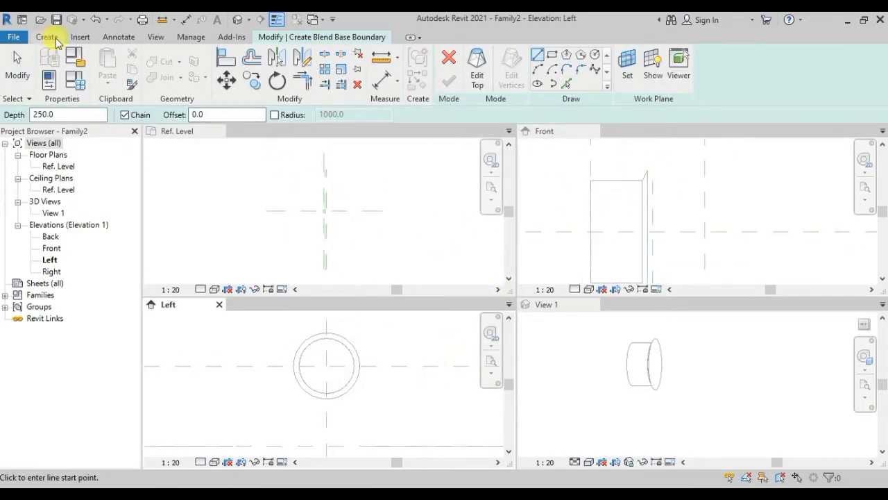
{"action": "left_click", "coordinate": [593, 59]}
{"action": "left_click", "coordinate": [326, 365]}
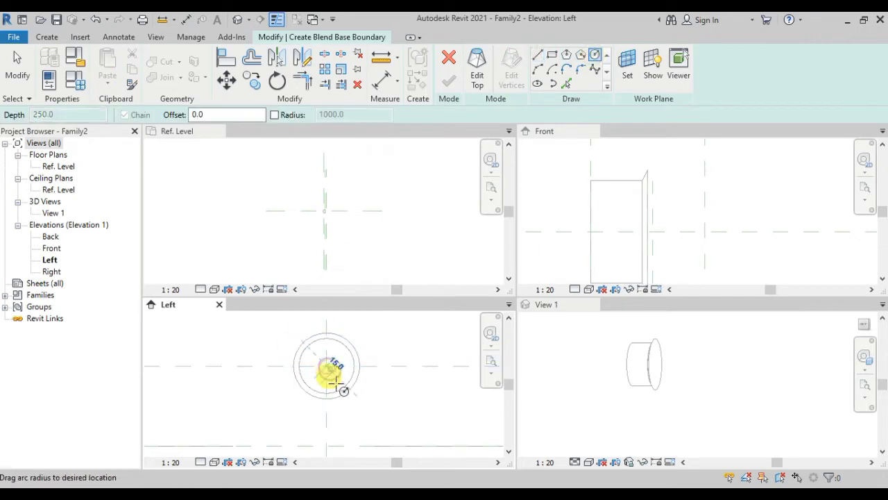
{"action": "left_click", "coordinate": [349, 389]}
- Sketch a radius-125 top circle on its picked plane and finish the flaring blend
{"action": "left_click", "coordinate": [477, 69]}
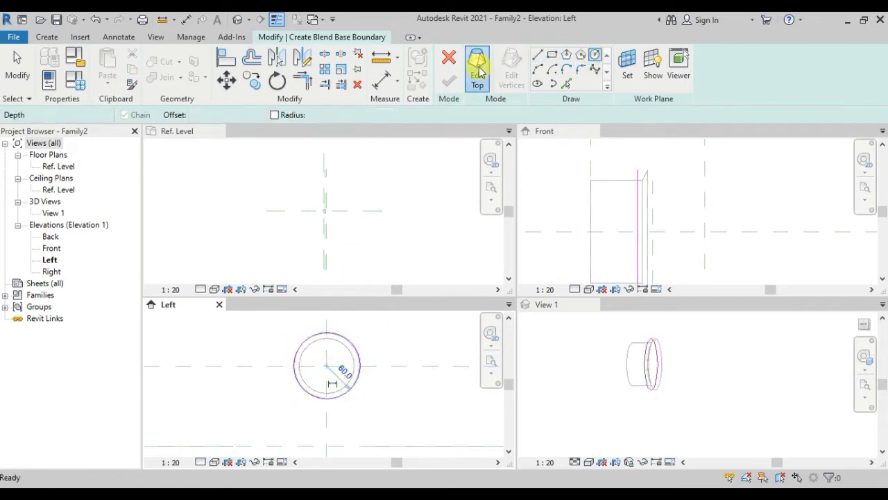
{"action": "left_click", "coordinate": [627, 68]}
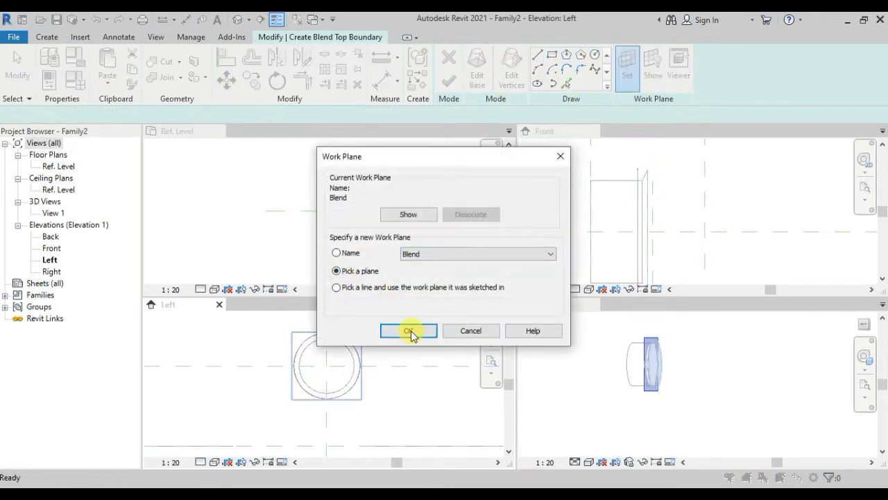
{"action": "left_click", "coordinate": [410, 331]}
{"action": "left_click", "coordinate": [649, 202]}
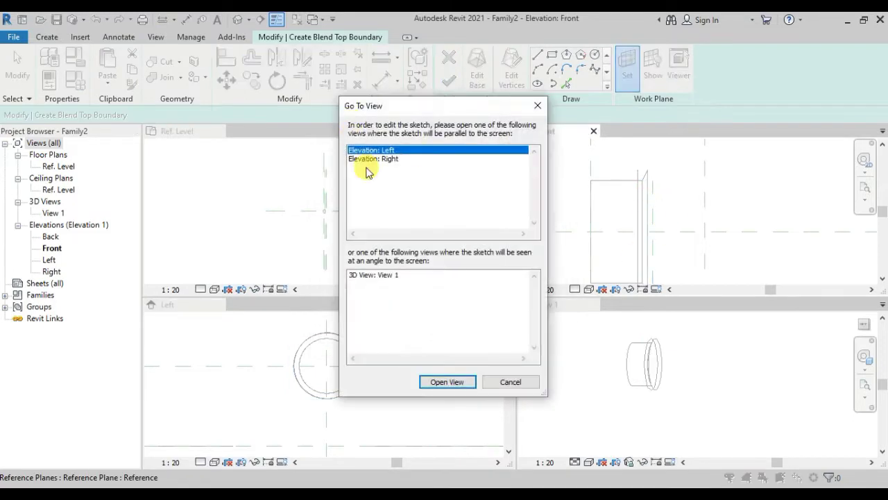
{"action": "left_click", "coordinate": [447, 381]}
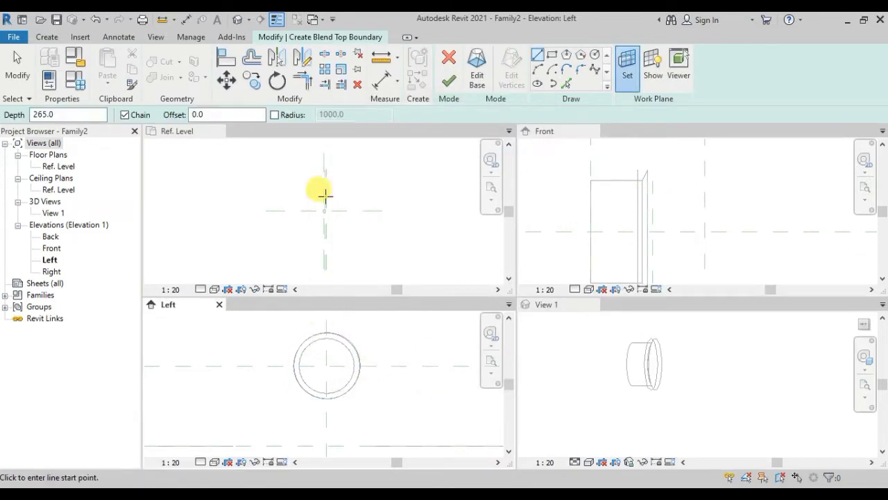
{"action": "left_click", "coordinate": [327, 365]}
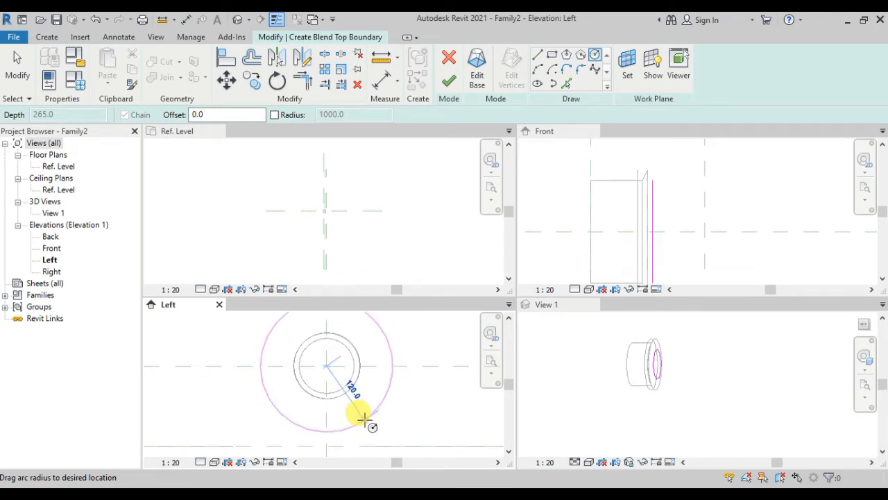
{"action": "left_click", "coordinate": [364, 422]}
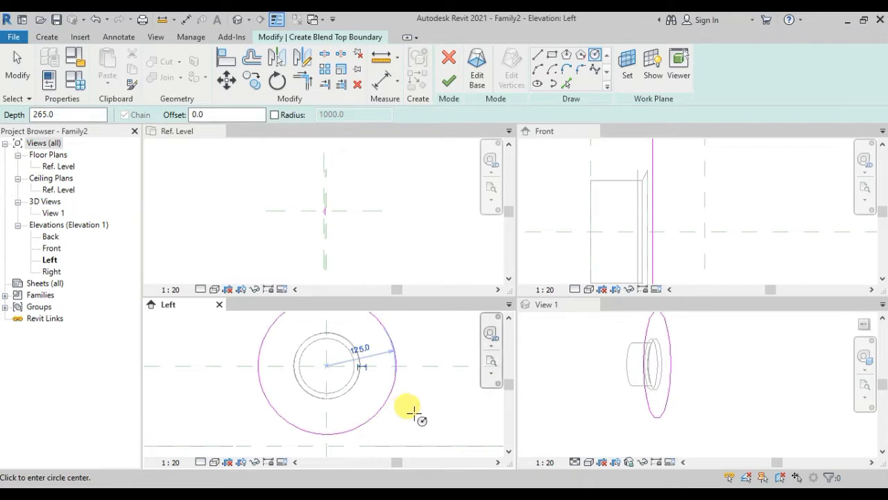
{"action": "left_click", "coordinate": [450, 79]}
{"action": "left_click", "coordinate": [727, 224]}
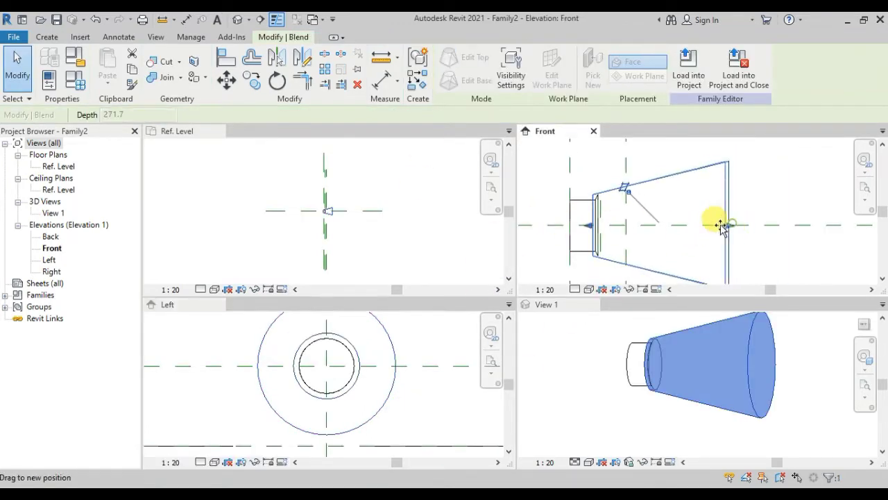
- Drag the flared blend's end in until it is only 5 deep
{"action": "left_click_drag", "start_coordinate": [722, 225], "coordinate": [597, 225]}
{"action": "scroll", "coordinate": [602, 216], "scroll_direction": "up", "scroll_amount": 3}
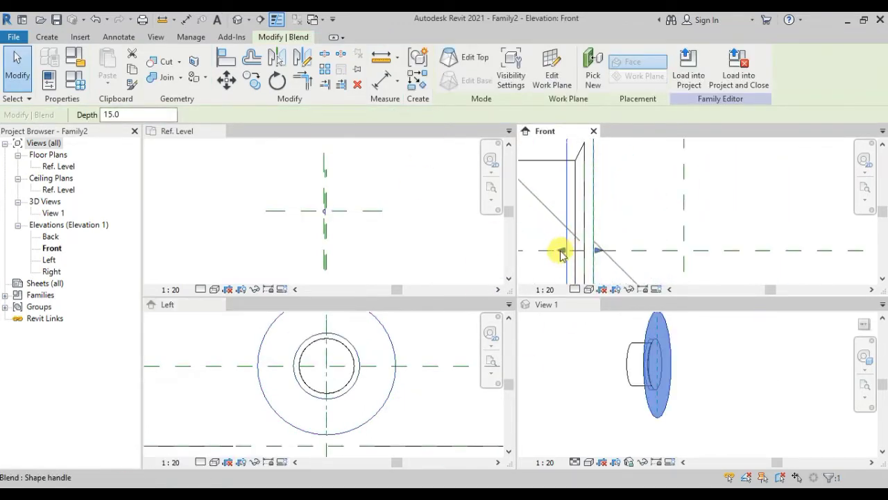
{"action": "left_click_drag", "start_coordinate": [561, 253], "coordinate": [583, 247]}
{"action": "scroll", "coordinate": [624, 218], "scroll_direction": "down", "scroll_amount": 2}
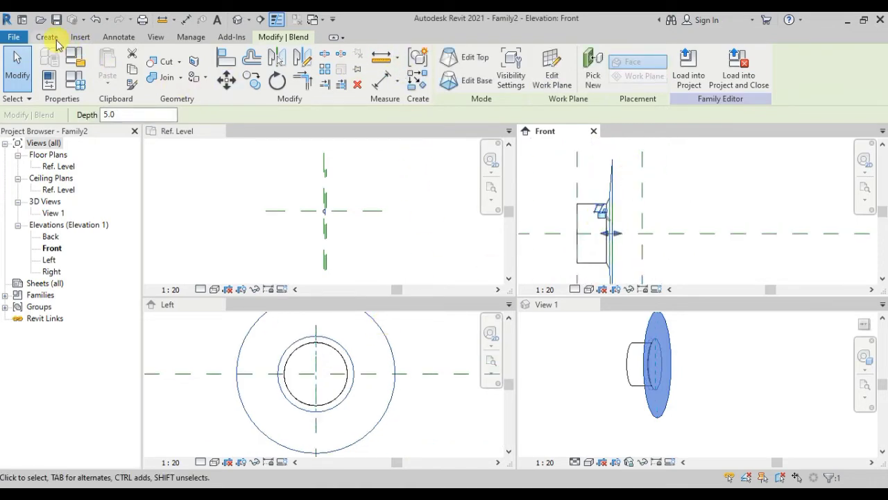
{"action": "scroll", "coordinate": [611, 201], "scroll_direction": "up", "scroll_amount": 2}
{"action": "left_click", "coordinate": [610, 233]}
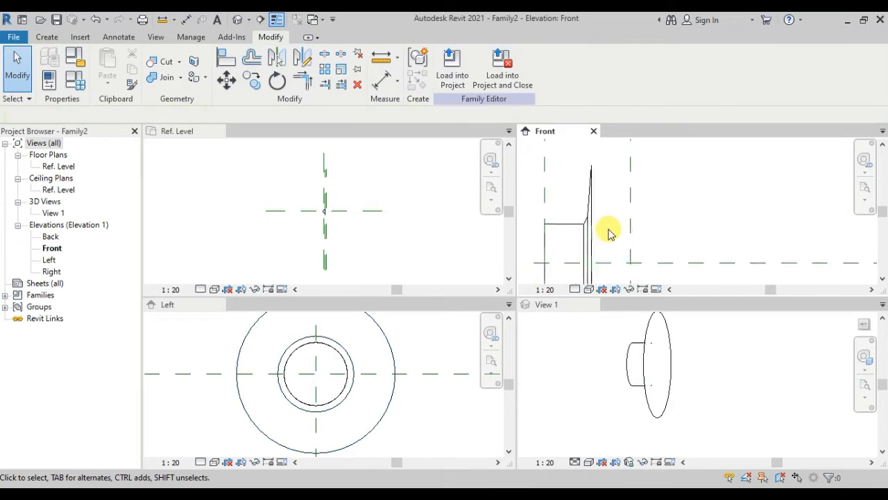
- Add a reference plane offset 5.0 along the rim's outer edge in the Front view
{"action": "scroll", "coordinate": [609, 234], "scroll_direction": "down", "scroll_amount": 3}
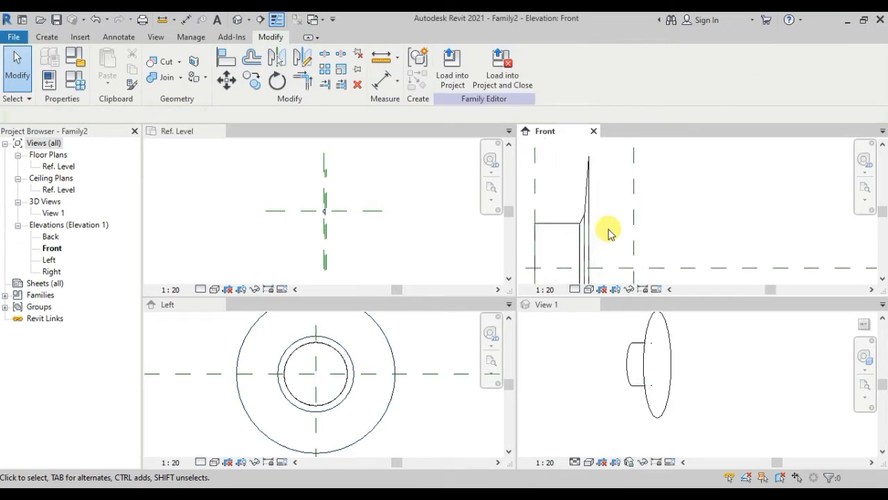
{"action": "left_click", "coordinate": [415, 70]}
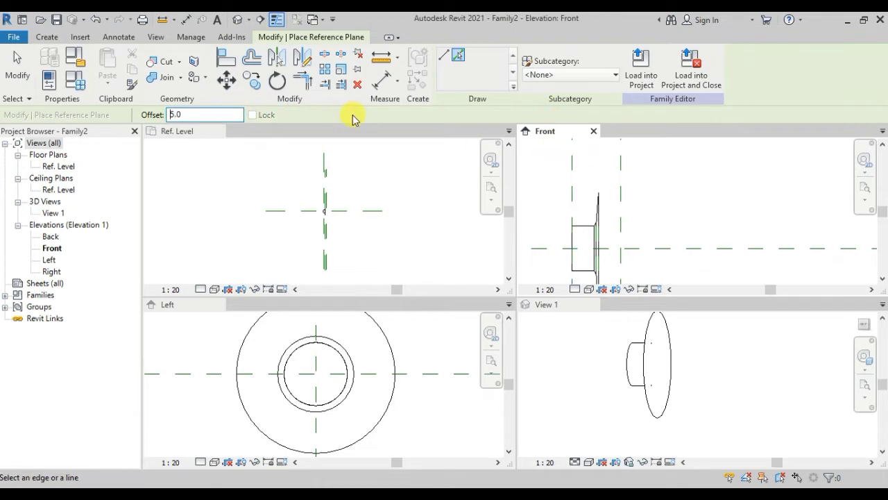
{"action": "left_click", "coordinate": [603, 236]}
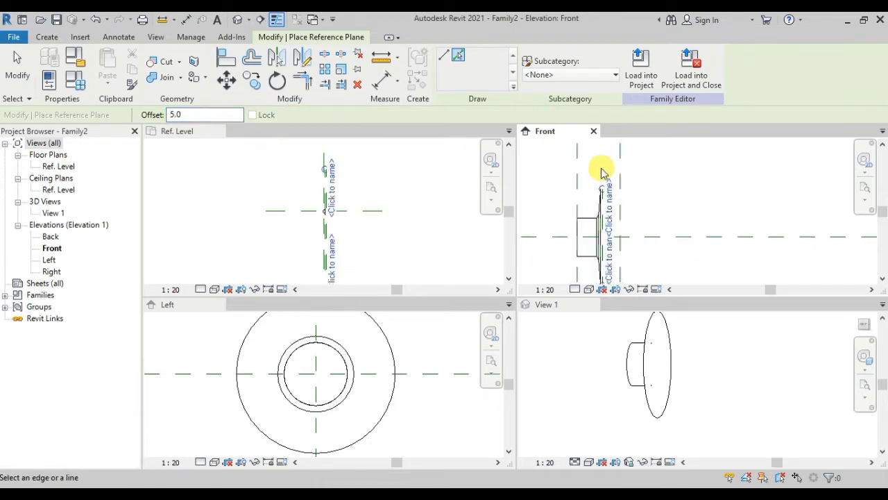
{"action": "scroll", "coordinate": [618, 188], "scroll_direction": "down", "scroll_amount": 1}
{"action": "scroll", "coordinate": [624, 201], "scroll_direction": "up", "scroll_amount": 2}
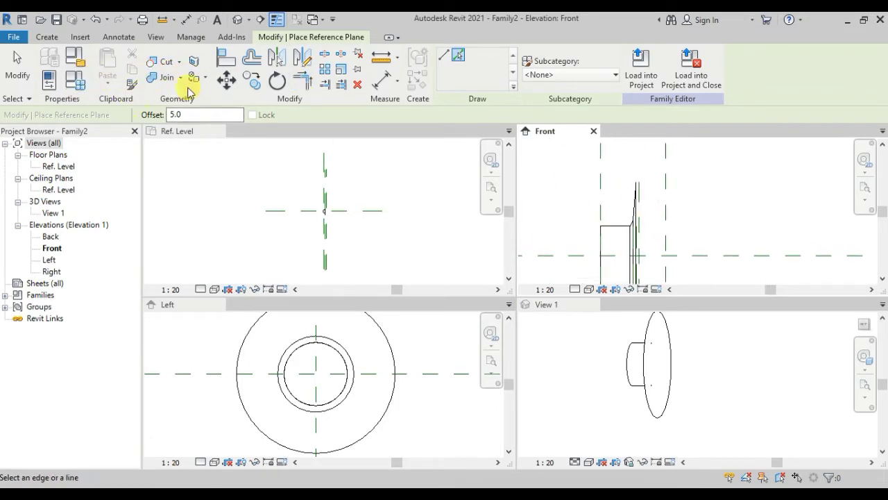
{"action": "left_click", "coordinate": [47, 37]}
- Start a blend based on the new reference plane with a radius-125 base circle
{"action": "left_click", "coordinate": [159, 70]}
{"action": "left_click", "coordinate": [483, 72]}
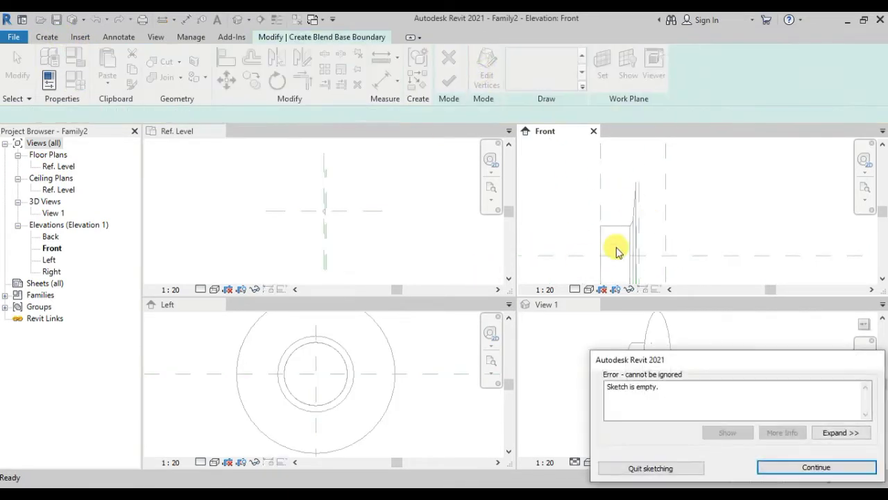
{"action": "key", "text": "Return"}
{"action": "left_click", "coordinate": [627, 68]}
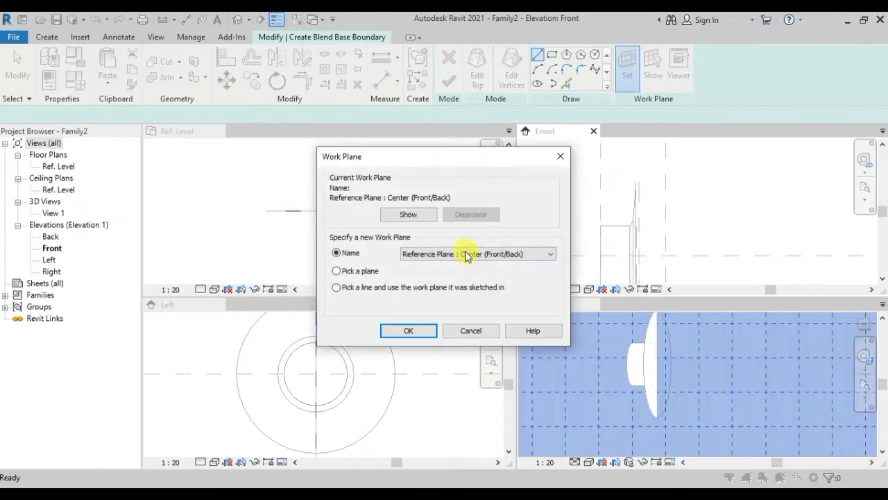
{"action": "left_click", "coordinate": [335, 271]}
{"action": "left_click", "coordinate": [408, 331]}
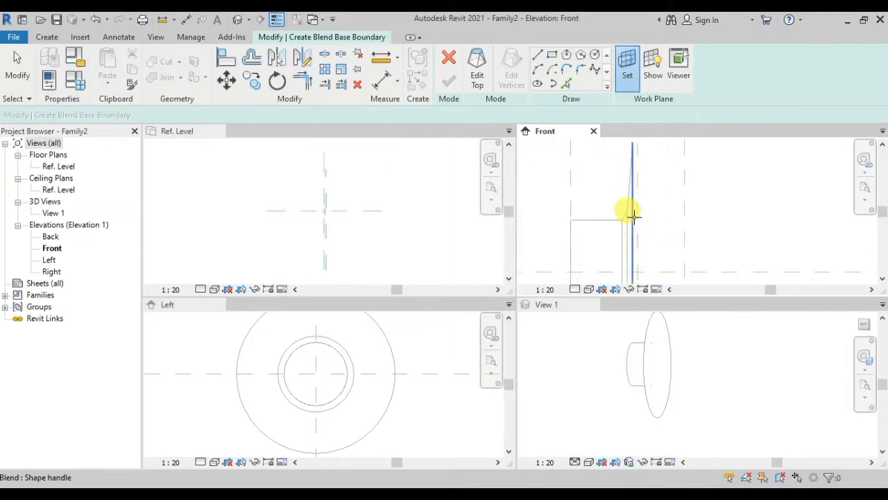
{"action": "left_click", "coordinate": [631, 211]}
{"action": "left_click", "coordinate": [447, 381]}
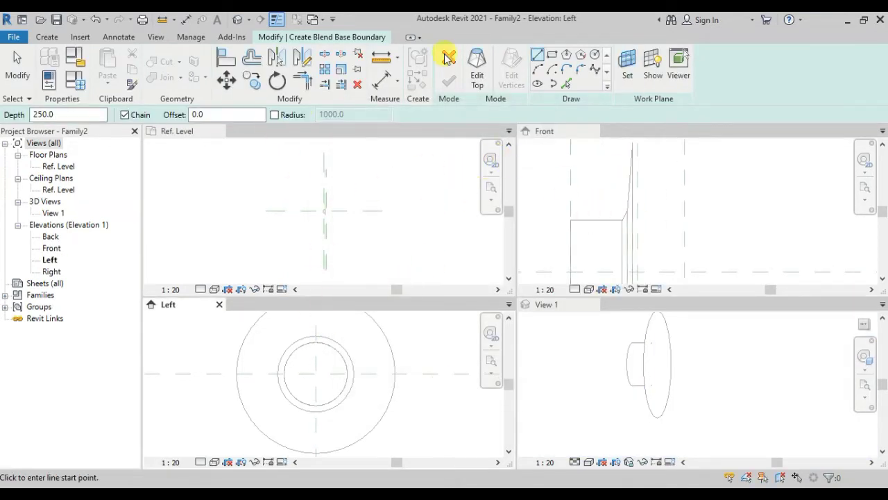
{"action": "left_click", "coordinate": [595, 54]}
{"action": "left_click", "coordinate": [316, 374]}
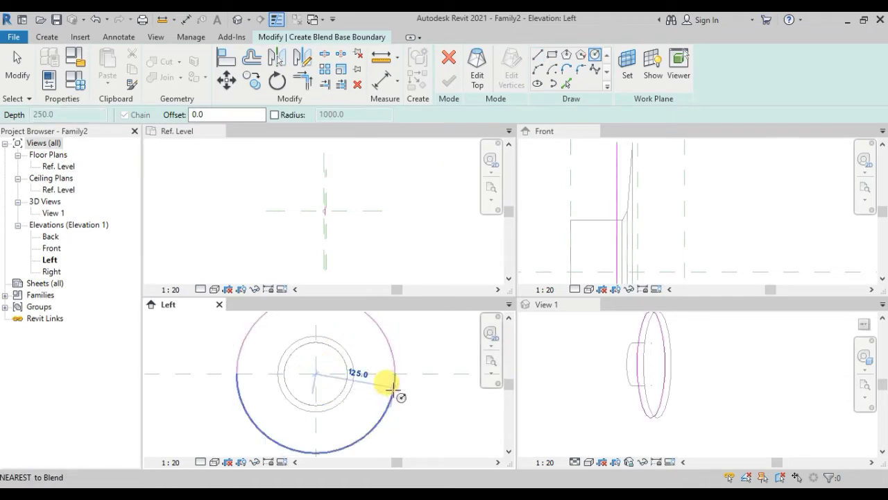
{"action": "left_click", "coordinate": [394, 374]}
- Sketch a radius-145 top circle on its picked plane and finish the blend
{"action": "left_click", "coordinate": [627, 66]}
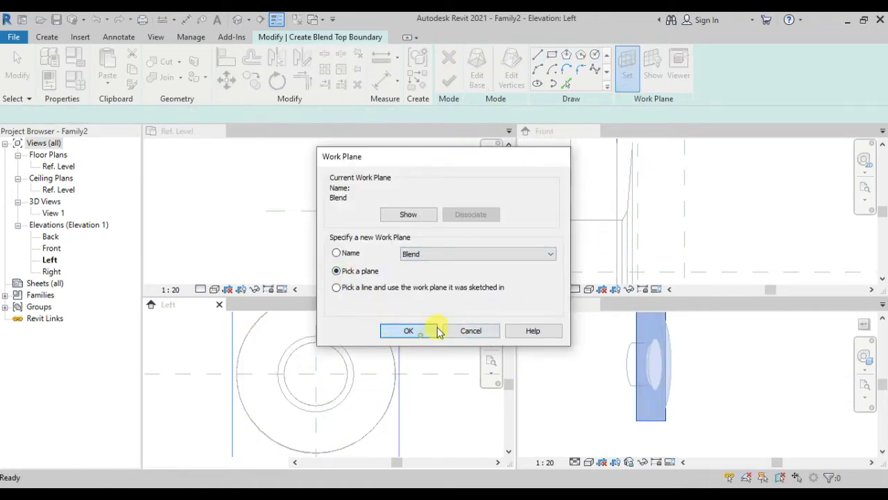
{"action": "left_click", "coordinate": [434, 330]}
{"action": "left_click", "coordinate": [637, 214]}
{"action": "left_click", "coordinate": [447, 382]}
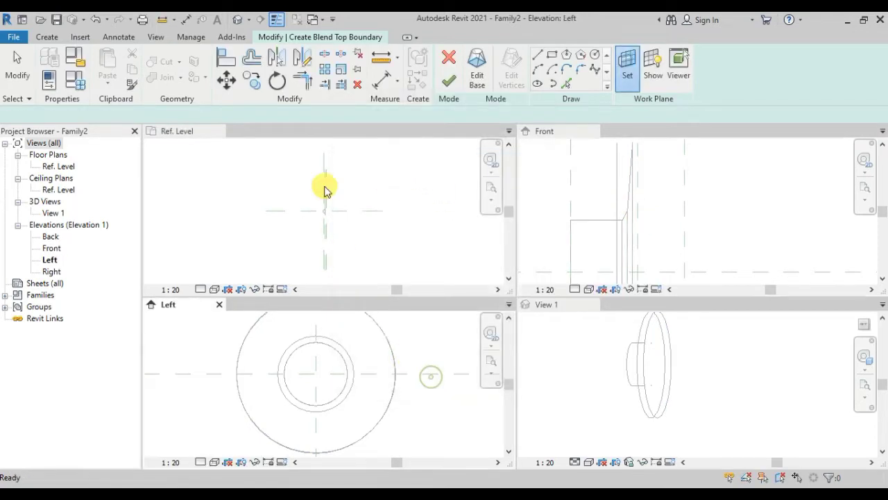
{"action": "left_click", "coordinate": [596, 55]}
{"action": "scroll", "coordinate": [399, 334], "scroll_direction": "down", "scroll_amount": 1}
{"action": "scroll", "coordinate": [396, 333], "scroll_direction": "down", "scroll_amount": 1}
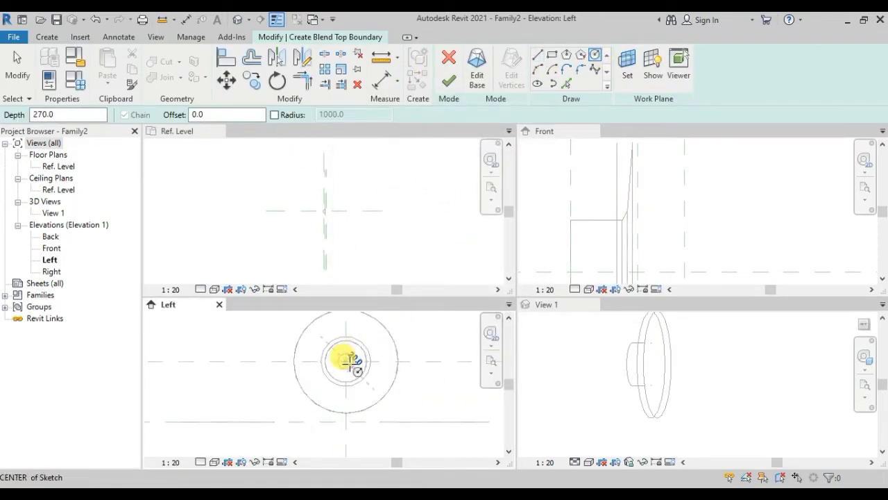
{"action": "left_click", "coordinate": [346, 360]}
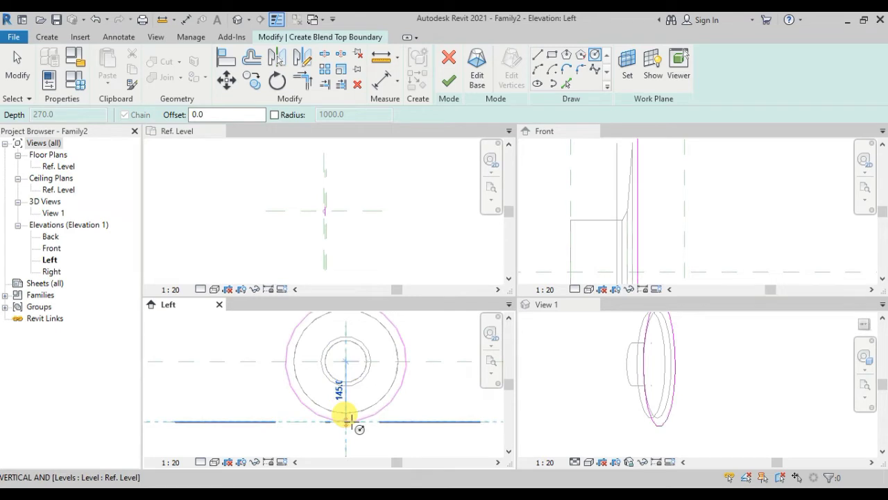
{"action": "left_click", "coordinate": [349, 420]}
{"action": "left_click", "coordinate": [454, 90]}
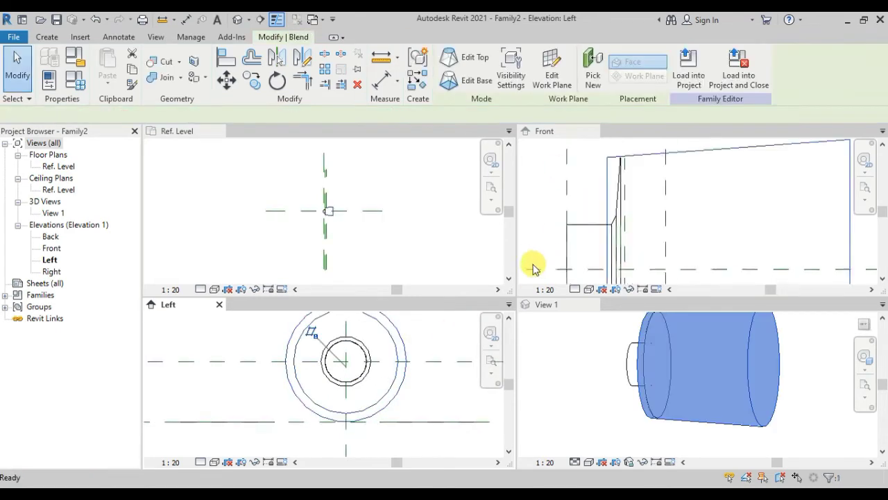
- In the Front view, drag the third blend's depth handle to shorten it to 5.0
{"action": "left_click", "coordinate": [638, 239]}
{"action": "scroll", "coordinate": [642, 236], "scroll_direction": "up", "scroll_amount": 2}
{"action": "scroll", "coordinate": [618, 243], "scroll_direction": "up", "scroll_amount": 2}
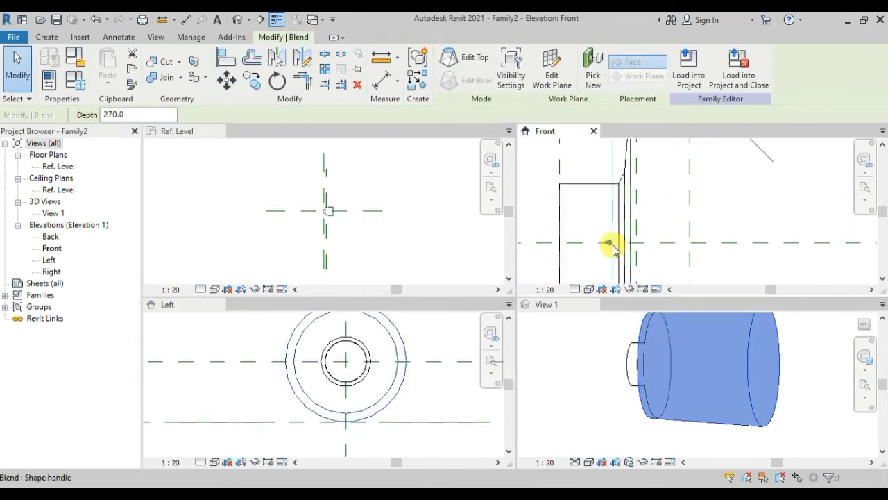
{"action": "scroll", "coordinate": [630, 243], "scroll_direction": "down", "scroll_amount": 2}
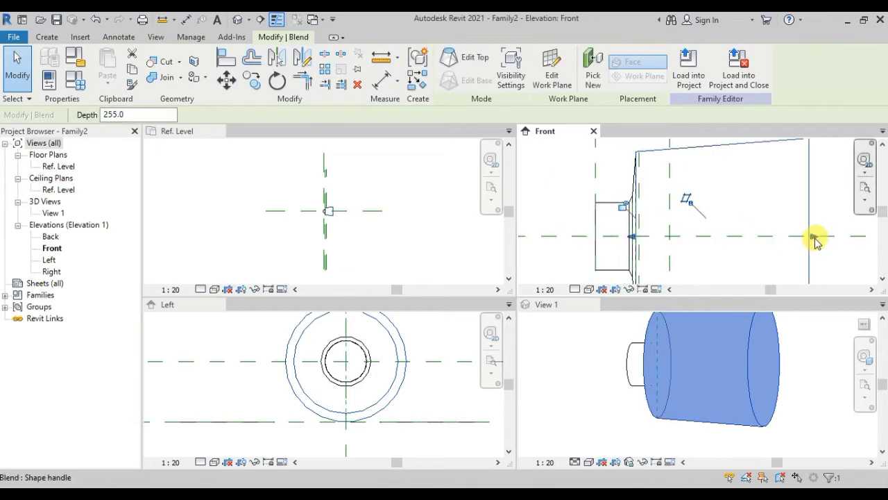
{"action": "left_click_drag", "start_coordinate": [812, 233], "coordinate": [642, 254]}
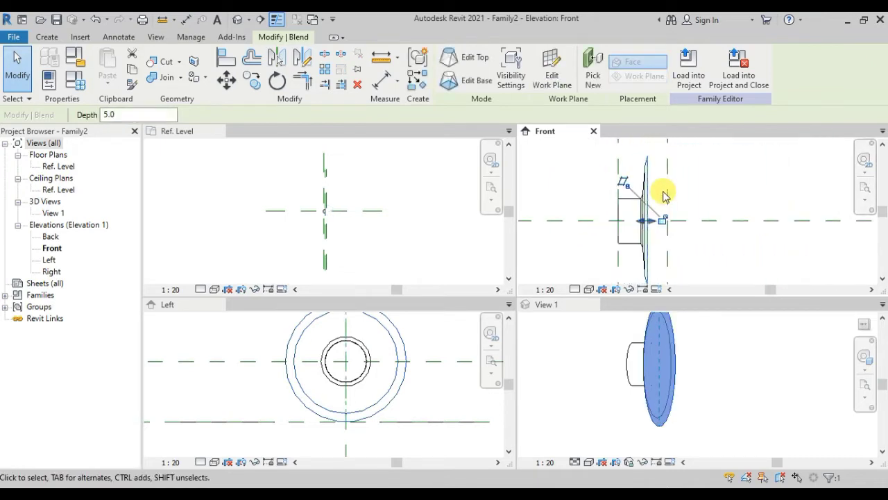
{"action": "left_click", "coordinate": [664, 192]}
{"action": "scroll", "coordinate": [642, 211], "scroll_direction": "down", "scroll_amount": 2}
{"action": "scroll", "coordinate": [642, 212], "scroll_direction": "up", "scroll_amount": 2}
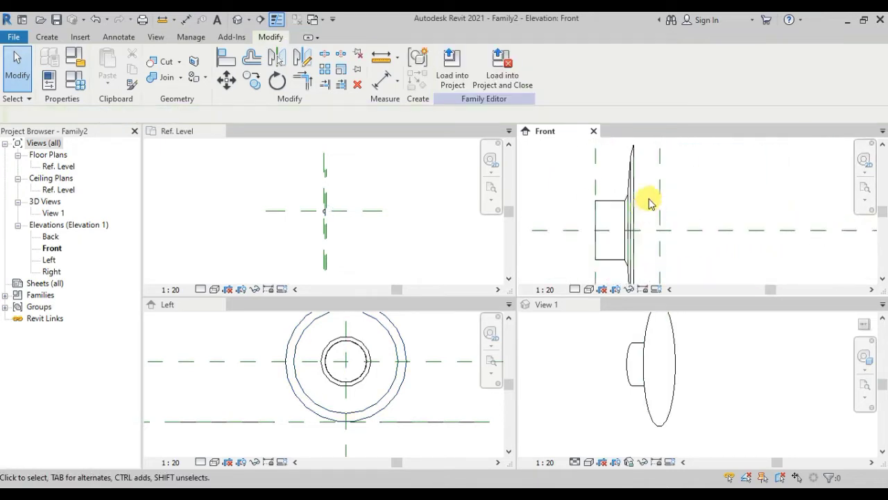
{"action": "left_click", "coordinate": [47, 37]}
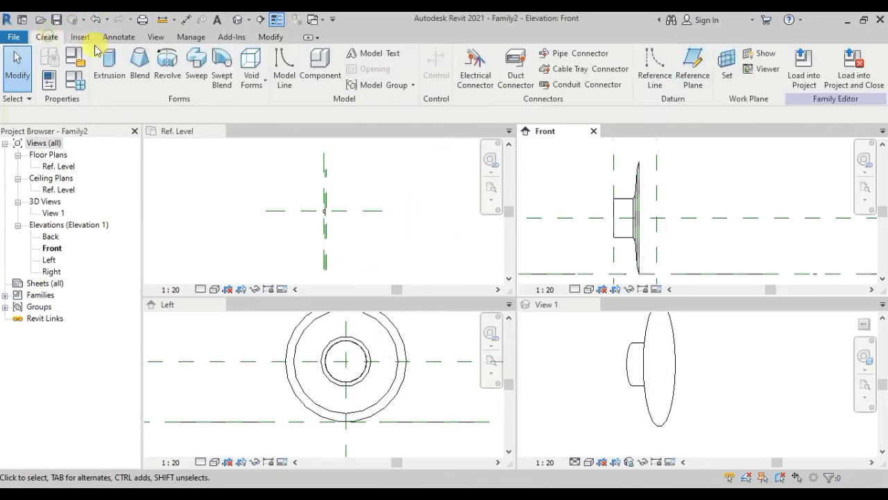
- Start a new extrusion with the new reference plane as its work plane
{"action": "left_click", "coordinate": [113, 69]}
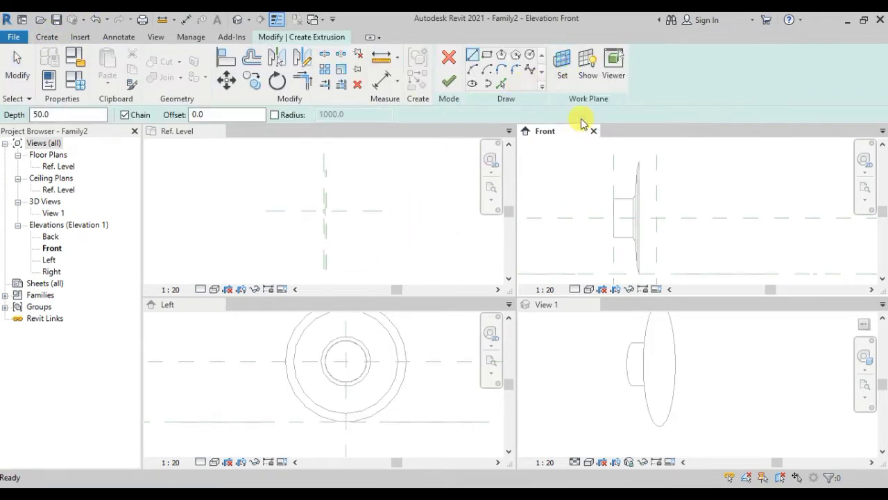
{"action": "left_click", "coordinate": [562, 61]}
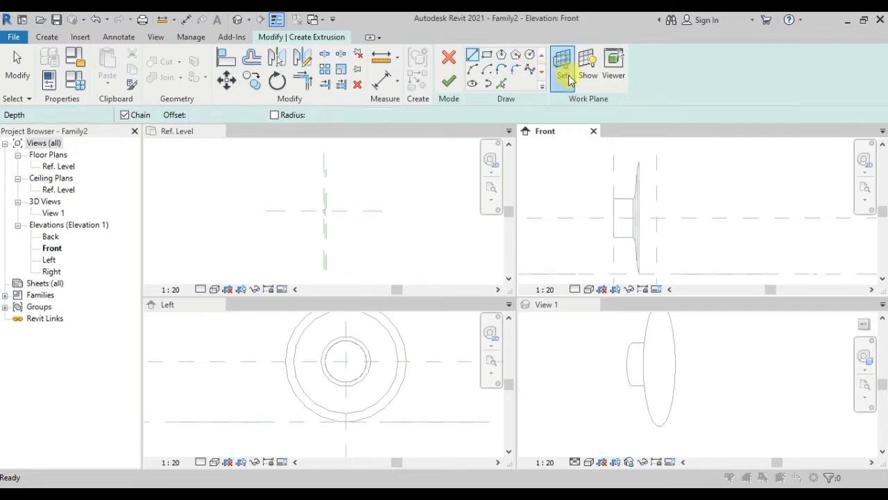
{"action": "left_click", "coordinate": [427, 331]}
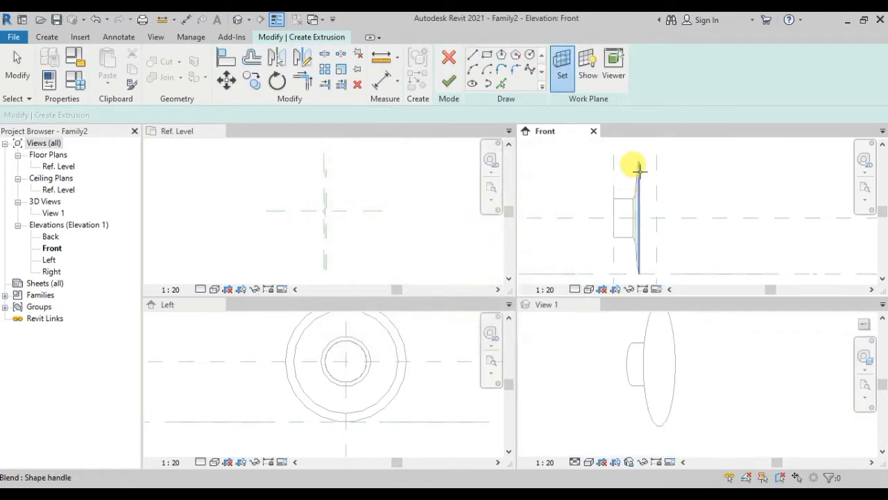
{"action": "left_click", "coordinate": [639, 169]}
- In the Left view, sketch a radius-145 circle on the axis and finish the extrusion
{"action": "left_click", "coordinate": [444, 378]}
{"action": "left_click", "coordinate": [529, 54]}
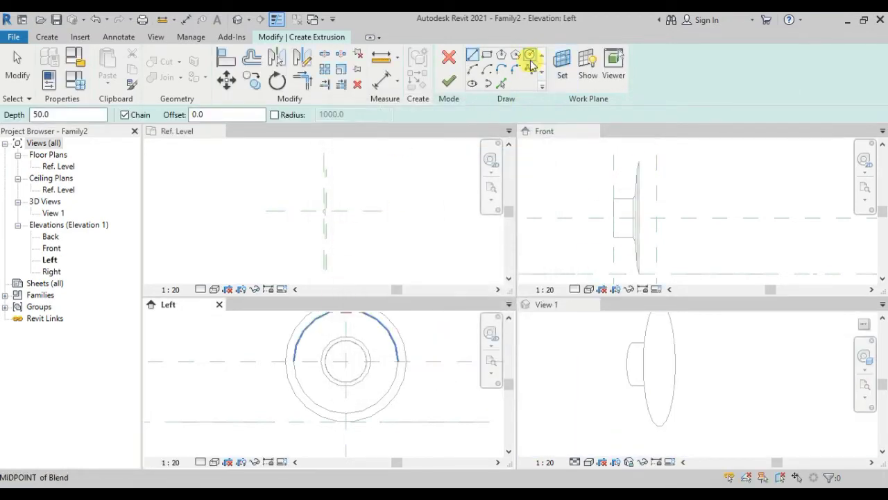
{"action": "left_click", "coordinate": [346, 357]}
{"action": "left_click", "coordinate": [344, 419]}
{"action": "left_click", "coordinate": [449, 80]}
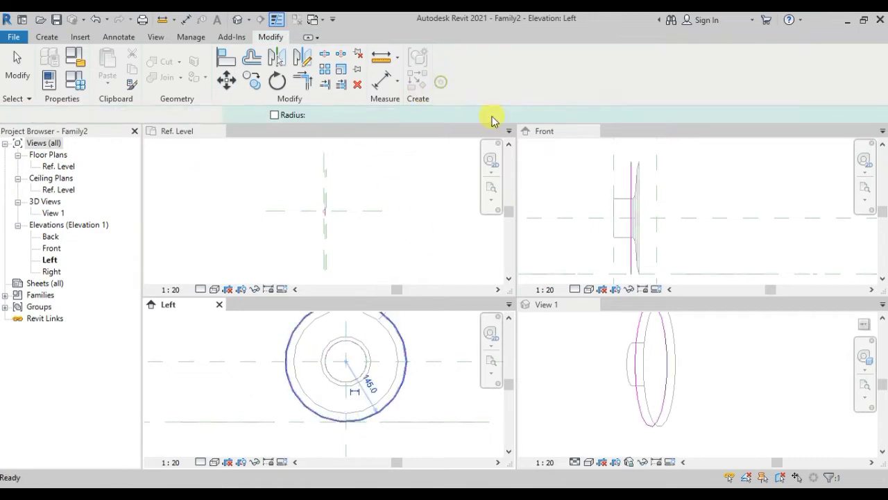
{"action": "scroll", "coordinate": [642, 229], "scroll_direction": "up", "scroll_amount": 2}
{"action": "scroll", "coordinate": [611, 210], "scroll_direction": "up", "scroll_amount": 2}
{"action": "scroll", "coordinate": [609, 210], "scroll_direction": "up", "scroll_amount": 1}
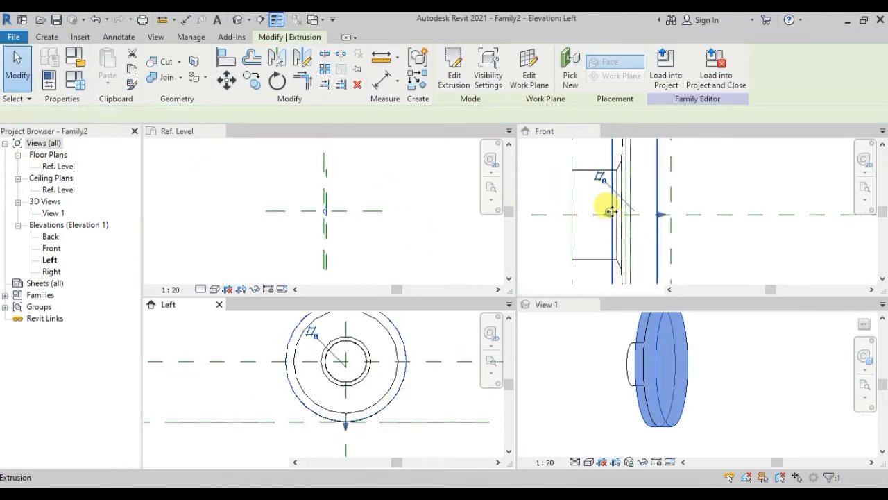
{"action": "left_click", "coordinate": [609, 210]}
{"action": "scroll", "coordinate": [644, 224], "scroll_direction": "down", "scroll_amount": 3}
- Orbit the 3D view to an angled view of the model
{"action": "left_click", "coordinate": [694, 197]}
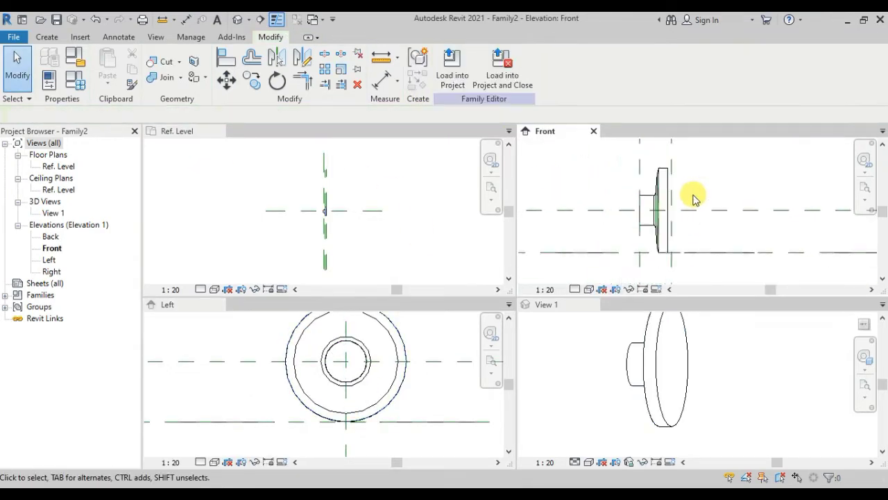
{"action": "scroll", "coordinate": [694, 198], "scroll_direction": "up", "scroll_amount": 2}
{"action": "left_click", "coordinate": [704, 364]}
{"action": "mouse_move", "coordinate": [704, 364]}
{"action": "middle_mouse_down", "text": "shift"}
{"action": "mouse_move", "coordinate": [658, 391]}
{"action": "mouse_move", "coordinate": [687, 415]}
{"action": "mouse_move", "coordinate": [734, 359]}
{"action": "middle_mouse_up", "text": "shift"}
{"action": "scroll", "coordinate": [718, 372], "scroll_direction": "down", "scroll_amount": 1}
{"action": "scroll", "coordinate": [715, 398], "scroll_direction": "down", "scroll_amount": 1}
{"action": "middle_click_drag", "start_coordinate": [716, 398], "coordinate": [671, 356], "text": "shift"}
- Set the 3D view to the Realistic visual style and orbit to inspect the shaded discs
{"action": "left_click", "coordinate": [589, 461]}
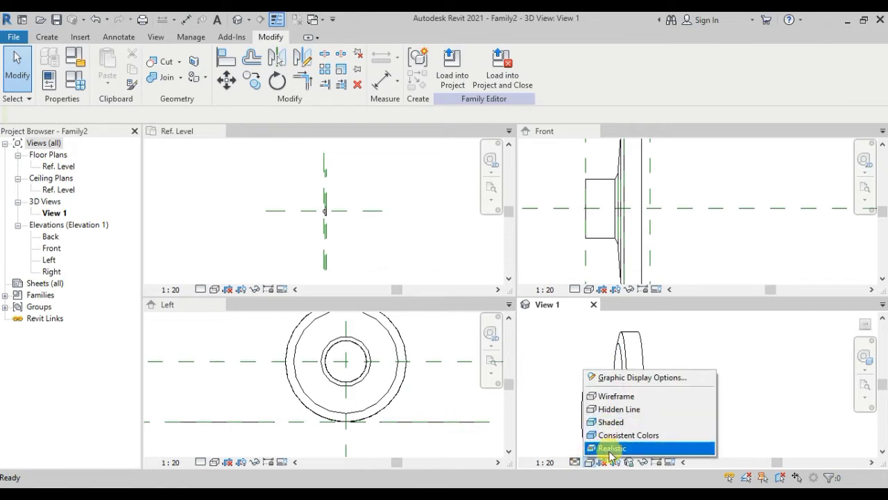
{"action": "left_click", "coordinate": [610, 450]}
{"action": "mouse_move", "coordinate": [664, 367]}
{"action": "middle_mouse_down", "text": "shift"}
{"action": "mouse_move", "coordinate": [694, 377]}
{"action": "mouse_move", "coordinate": [646, 413]}
{"action": "mouse_move", "coordinate": [699, 380]}
{"action": "mouse_move", "coordinate": [666, 301]}
{"action": "middle_mouse_up", "text": "shift"}
{"action": "scroll", "coordinate": [701, 397], "scroll_direction": "up", "scroll_amount": 2}
{"action": "scroll", "coordinate": [721, 388], "scroll_direction": "down", "scroll_amount": 1}
{"action": "mouse_move", "coordinate": [659, 256]}
{"action": "middle_mouse_down"}
{"action": "mouse_move", "coordinate": [680, 192]}
{"action": "mouse_move", "coordinate": [683, 233]}
{"action": "mouse_move", "coordinate": [664, 234]}
{"action": "middle_mouse_up"}
- Drag the radius-145 extrusion's depth handle from 45.0 to about 94.3
{"action": "left_click", "coordinate": [651, 224]}
{"action": "left_click", "coordinate": [689, 204]}
{"action": "left_click", "coordinate": [633, 226]}
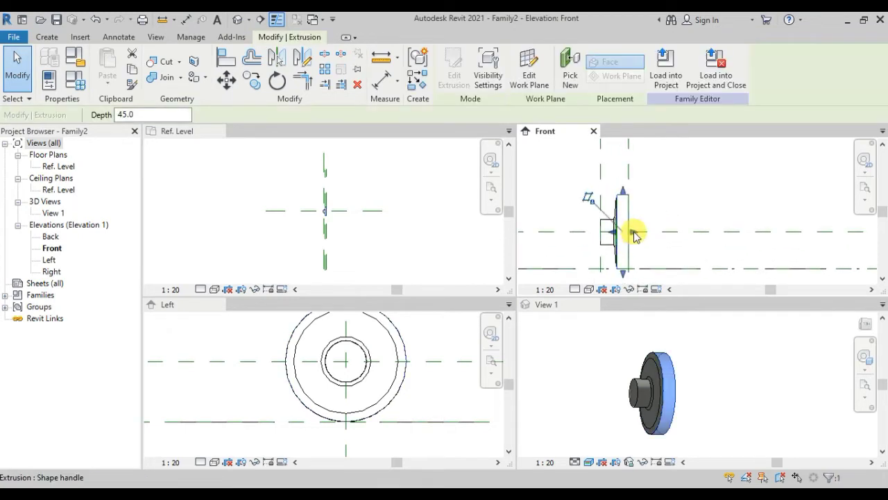
{"action": "left_click_drag", "start_coordinate": [643, 234], "coordinate": [654, 198]}
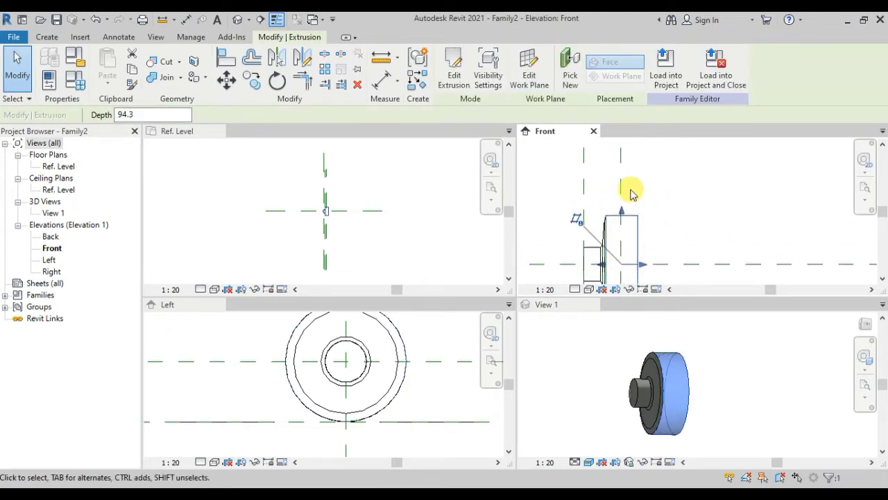
{"action": "left_click", "coordinate": [637, 200]}
{"action": "scroll", "coordinate": [638, 200], "scroll_direction": "down", "scroll_amount": 2}
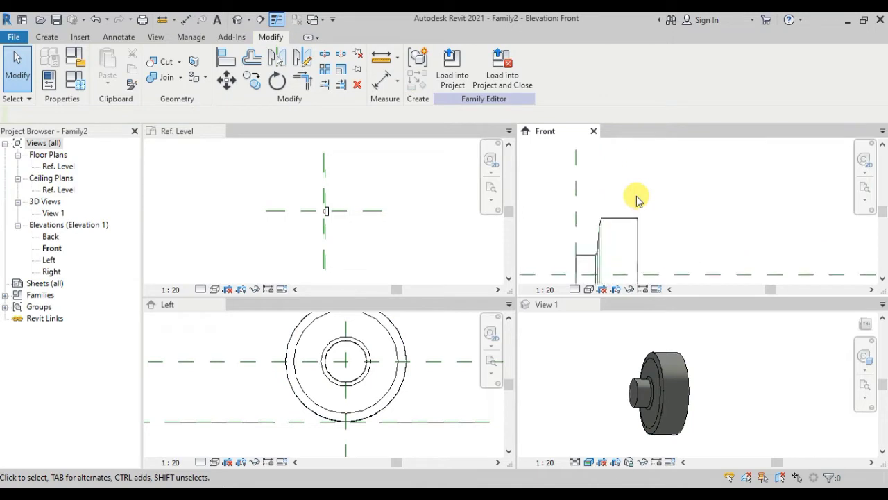
- Rotate the selected reference plane with RO so it lies horizontal
{"action": "left_click", "coordinate": [648, 243]}
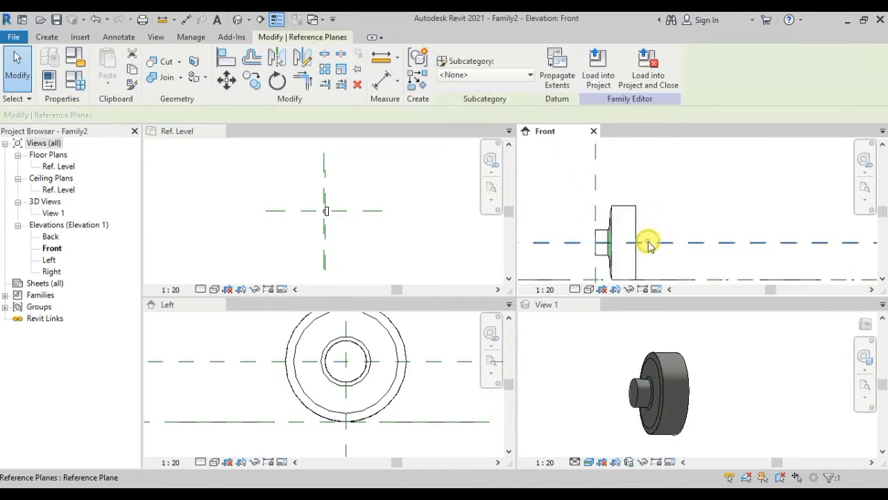
{"action": "key", "text": "r"}
{"action": "key", "text": "o"}
{"action": "left_click", "coordinate": [649, 239]}
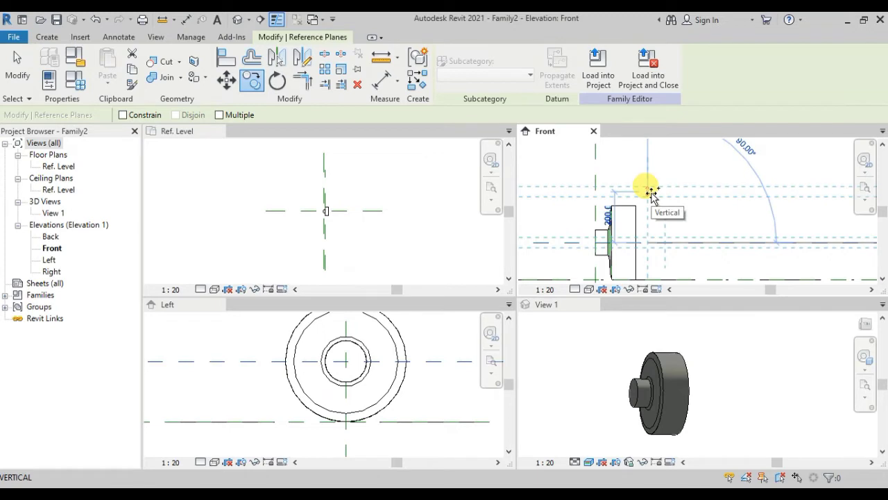
{"action": "left_click", "coordinate": [651, 192]}
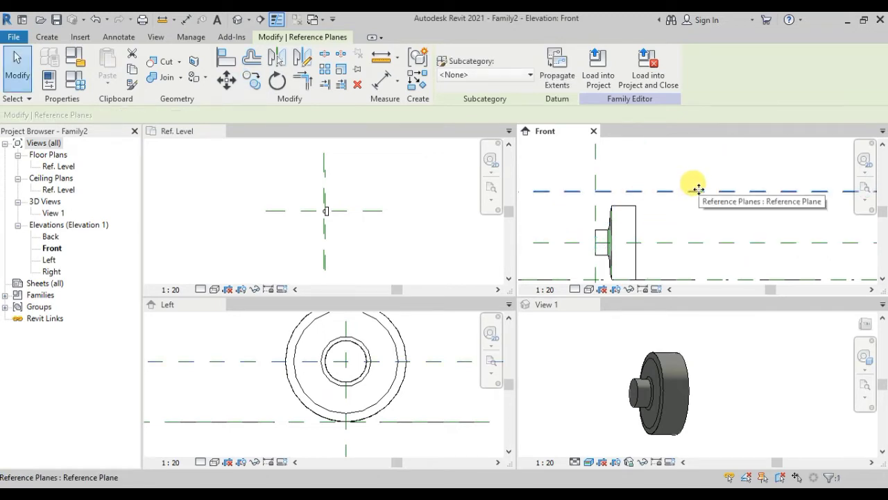
{"action": "left_click", "coordinate": [660, 206]}
{"action": "scroll", "coordinate": [660, 206], "scroll_direction": "up", "scroll_amount": 1}
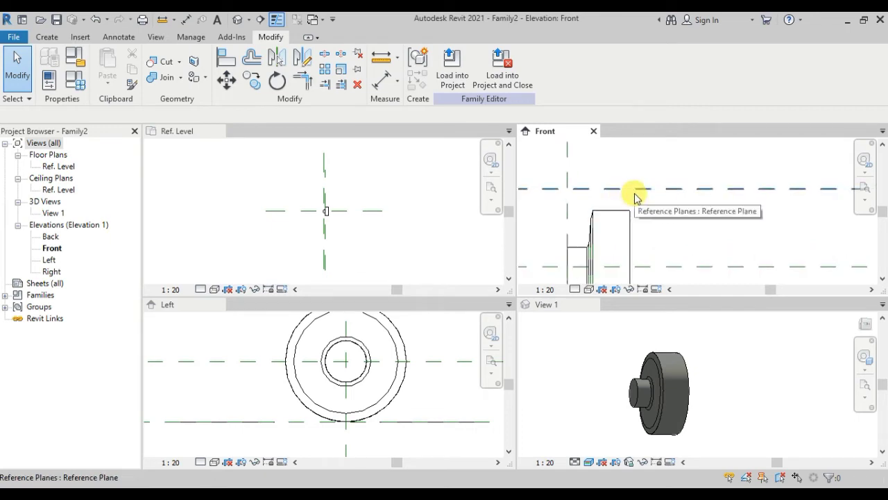
- Check the Center (Left/Right) reference plane and pan the Front view toward the shaft top
{"action": "left_click", "coordinate": [583, 207]}
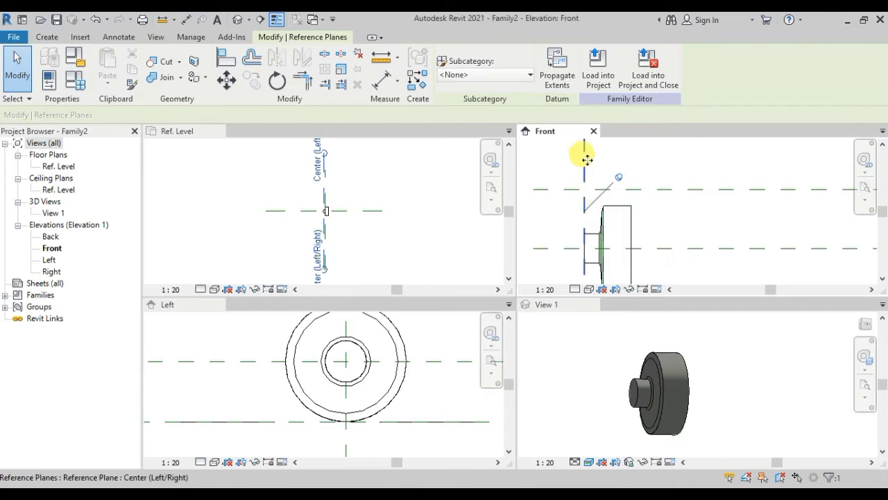
{"action": "scroll", "coordinate": [586, 180], "scroll_direction": "down", "scroll_amount": 2}
{"action": "left_click", "coordinate": [613, 174]}
{"action": "left_click", "coordinate": [579, 166]}
{"action": "scroll", "coordinate": [576, 177], "scroll_direction": "down", "scroll_amount": 1}
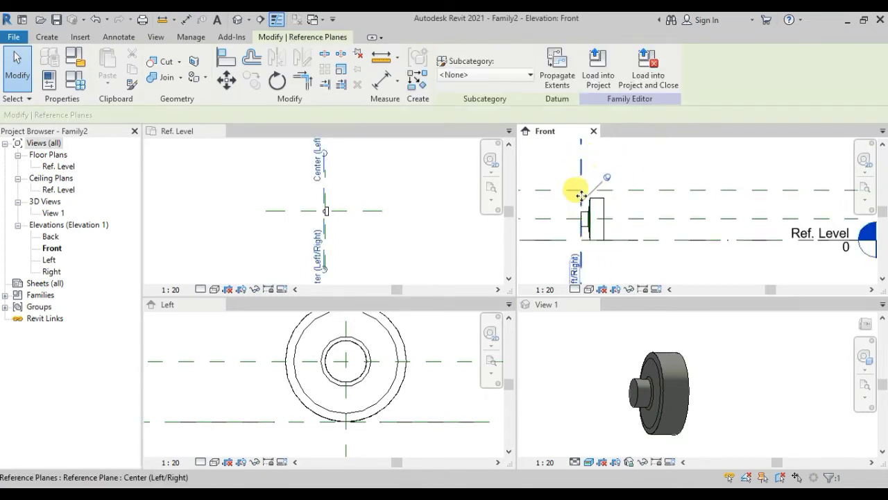
{"action": "scroll", "coordinate": [575, 201], "scroll_direction": "down", "scroll_amount": 1}
{"action": "scroll", "coordinate": [606, 247], "scroll_direction": "up", "scroll_amount": 2}
{"action": "left_click", "coordinate": [617, 170]}
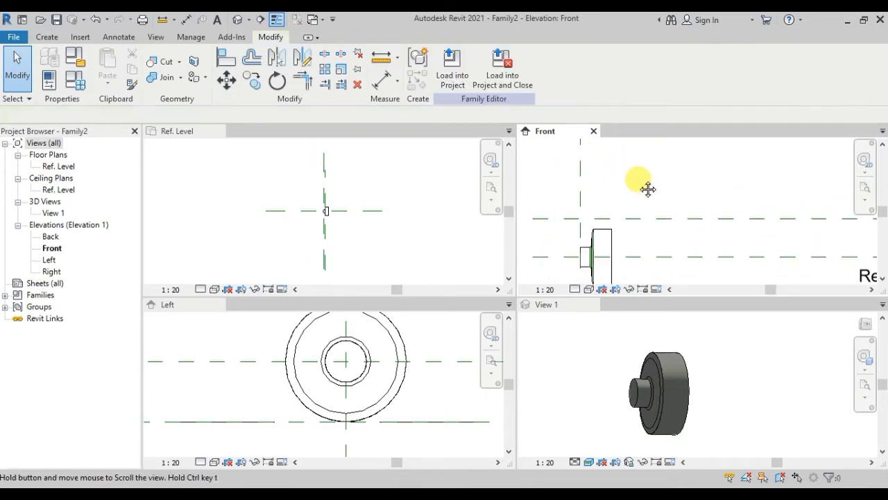
{"action": "mouse_move", "coordinate": [645, 188]}
{"action": "middle_mouse_down"}
{"action": "mouse_move", "coordinate": [627, 208]}
{"action": "mouse_move", "coordinate": [647, 208]}
{"action": "middle_mouse_up"}
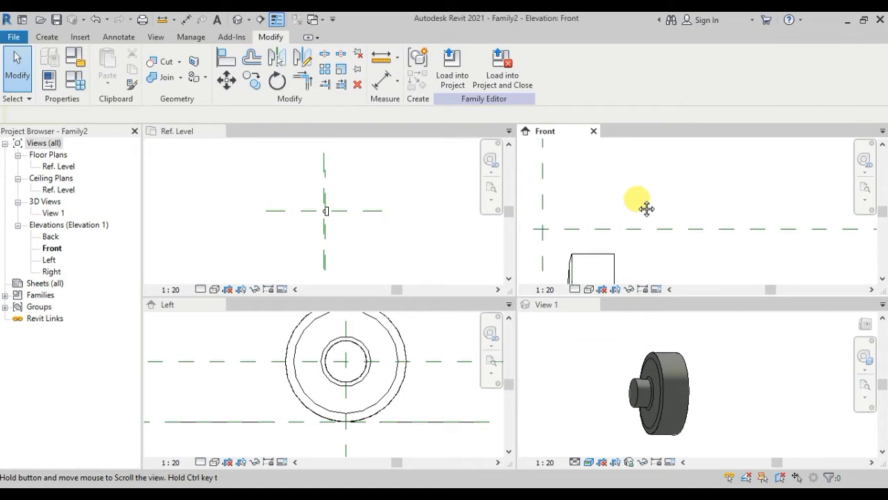
{"action": "scroll", "coordinate": [555, 202], "scroll_direction": "down", "scroll_amount": 1}
- Start and cancel a reference plane, then clear the centre-plane selection
{"action": "left_click", "coordinate": [554, 201]}
{"action": "key", "text": "r"}
{"action": "key", "text": "p"}
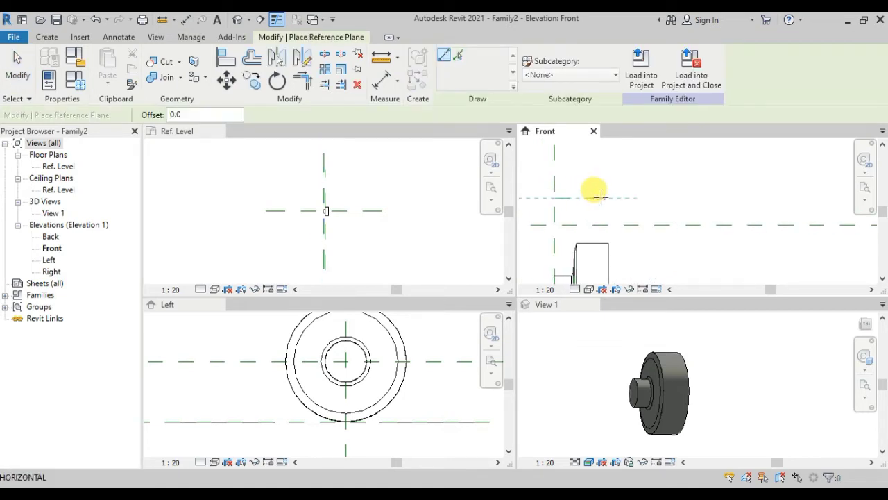
{"action": "key", "text": "Escape"}
{"action": "left_click", "coordinate": [558, 194]}
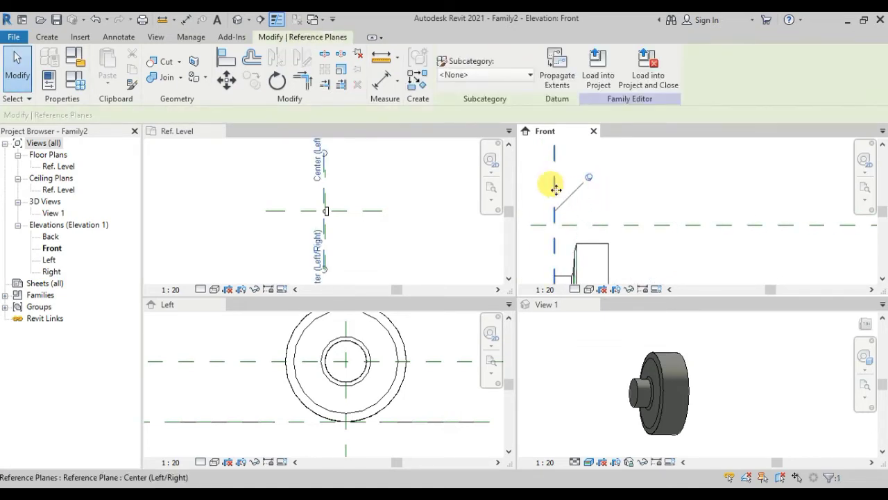
{"action": "left_click", "coordinate": [571, 188]}
{"action": "left_click", "coordinate": [553, 177]}
{"action": "key", "text": "Escape"}
{"action": "scroll", "coordinate": [562, 186], "scroll_direction": "down", "scroll_amount": 2}
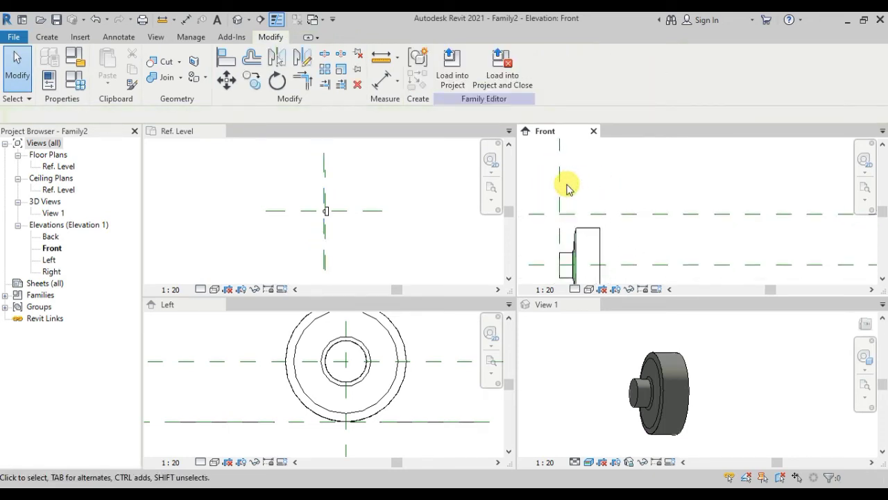
- Draw a vertical reference plane with RP, ending at the thick cylinder's outer face
{"action": "key", "text": "r"}
{"action": "key", "text": "p"}
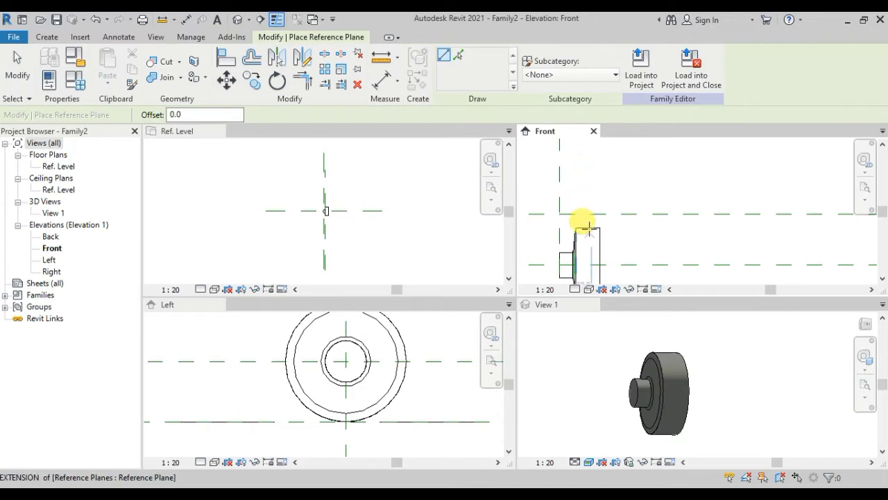
{"action": "scroll", "coordinate": [589, 223], "scroll_direction": "up", "scroll_amount": 2}
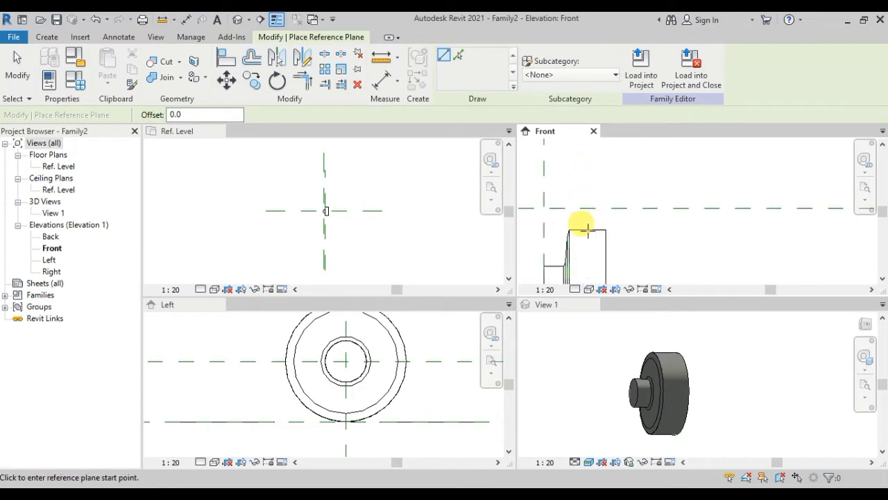
{"action": "scroll", "coordinate": [582, 198], "scroll_direction": "down", "scroll_amount": 1}
{"action": "scroll", "coordinate": [588, 179], "scroll_direction": "down", "scroll_amount": 1}
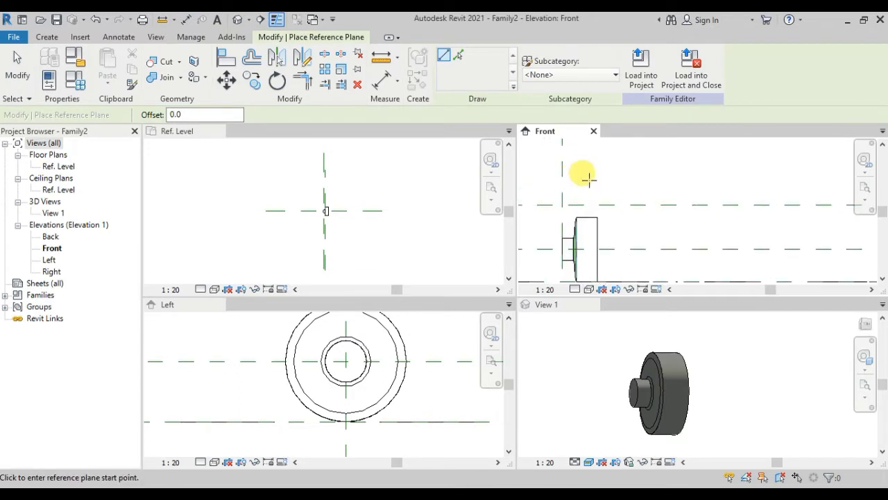
{"action": "scroll", "coordinate": [588, 179], "scroll_direction": "down", "scroll_amount": 1}
{"action": "left_click", "coordinate": [586, 165]}
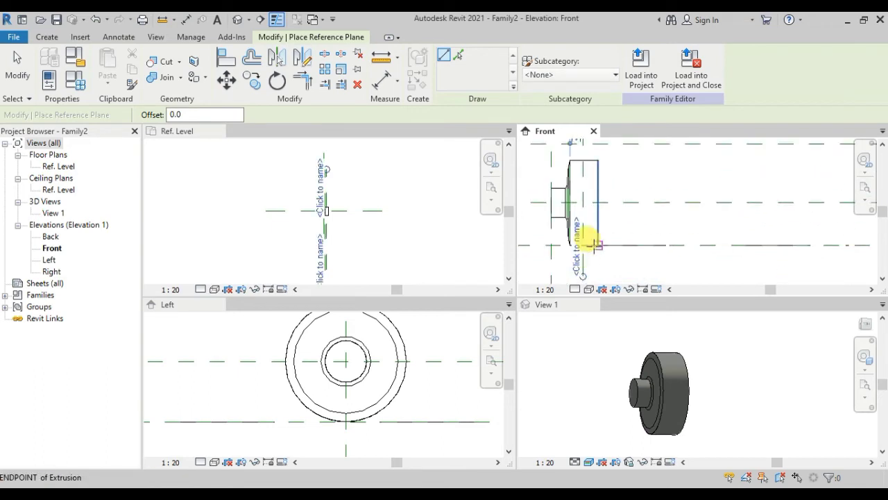
{"action": "left_click", "coordinate": [587, 233]}
{"action": "key", "text": "Escape"}
{"action": "key", "text": "Escape"}
{"action": "scroll", "coordinate": [629, 184], "scroll_direction": "up", "scroll_amount": 1}
{"action": "scroll", "coordinate": [609, 214], "scroll_direction": "up", "scroll_amount": 1}
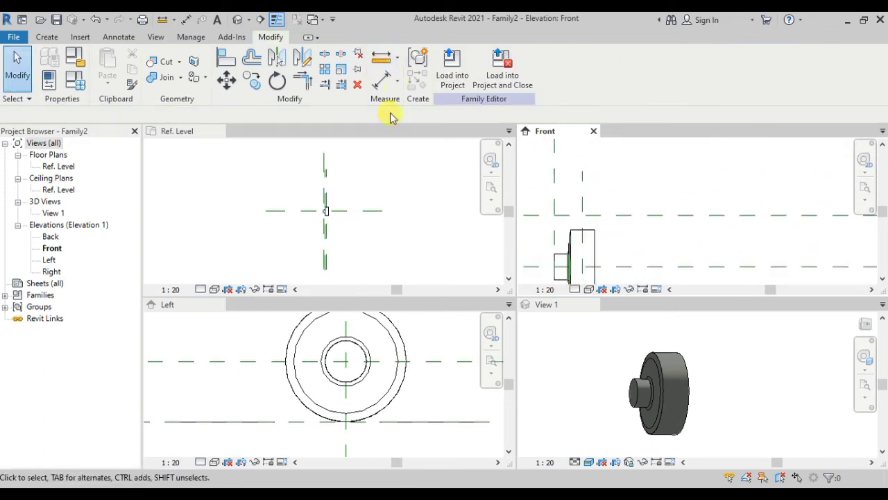
{"action": "scroll", "coordinate": [336, 208], "scroll_direction": "down", "scroll_amount": 2}
{"action": "scroll", "coordinate": [346, 202], "scroll_direction": "down", "scroll_amount": 2}
{"action": "scroll", "coordinate": [337, 208], "scroll_direction": "down", "scroll_amount": 1}
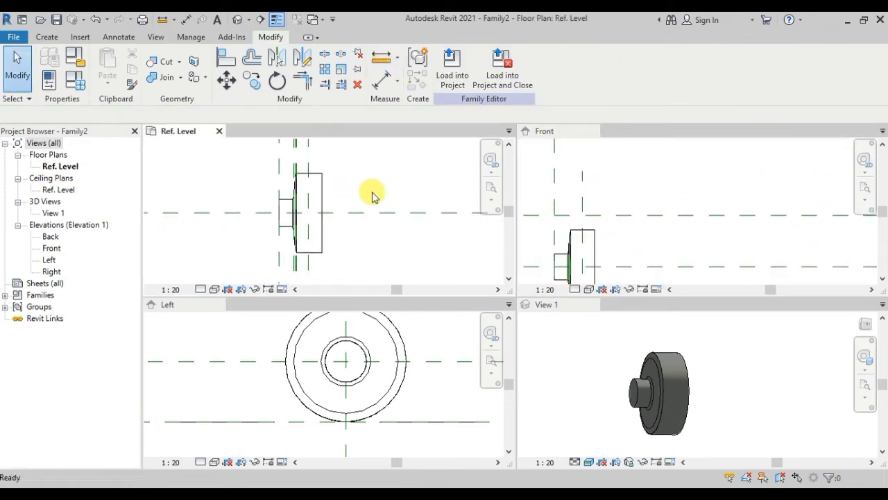
- Start an extrusion with the new reference plane picked as its work plane
{"action": "left_click", "coordinate": [52, 39]}
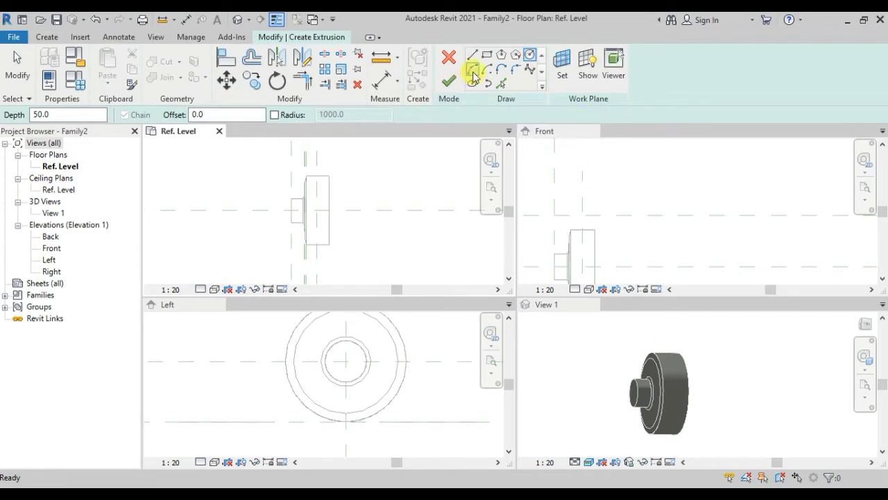
{"action": "left_click", "coordinate": [562, 66]}
{"action": "left_click", "coordinate": [337, 270]}
{"action": "left_click", "coordinate": [408, 330]}
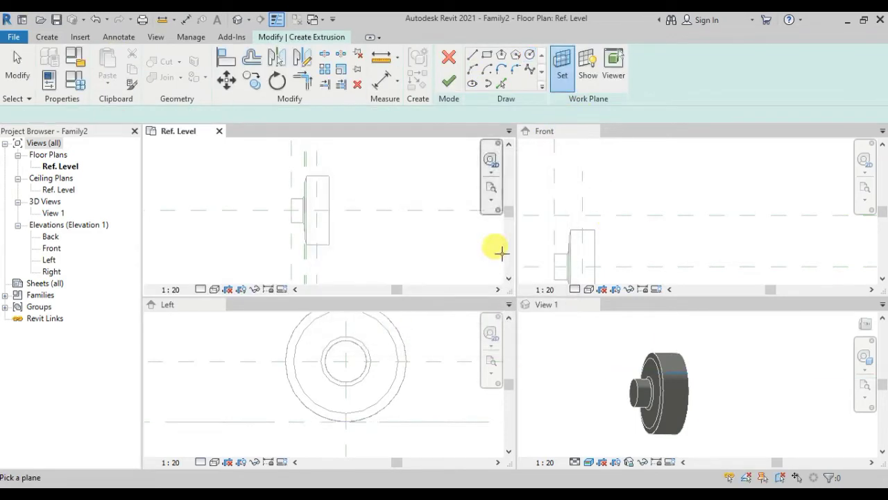
{"action": "left_click", "coordinate": [619, 216]}
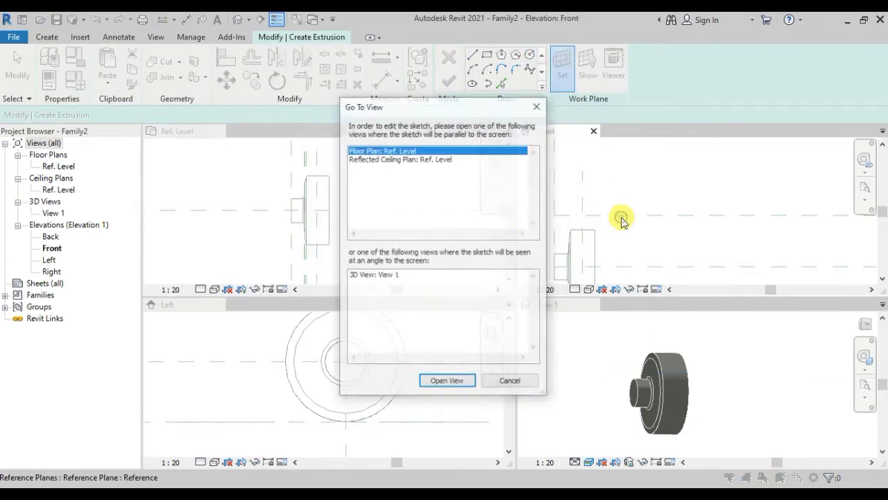
- In the Ref. Level plan, sketch a radius-40 circle and finish the depth-50 cylinder
{"action": "left_click", "coordinate": [446, 381]}
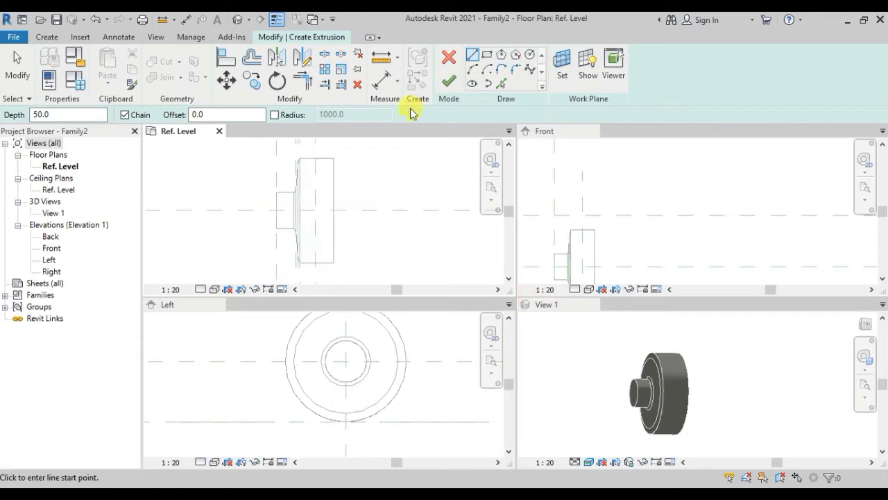
{"action": "left_click", "coordinate": [529, 54]}
{"action": "scroll", "coordinate": [312, 208], "scroll_direction": "up", "scroll_amount": 2}
{"action": "left_click", "coordinate": [315, 210]}
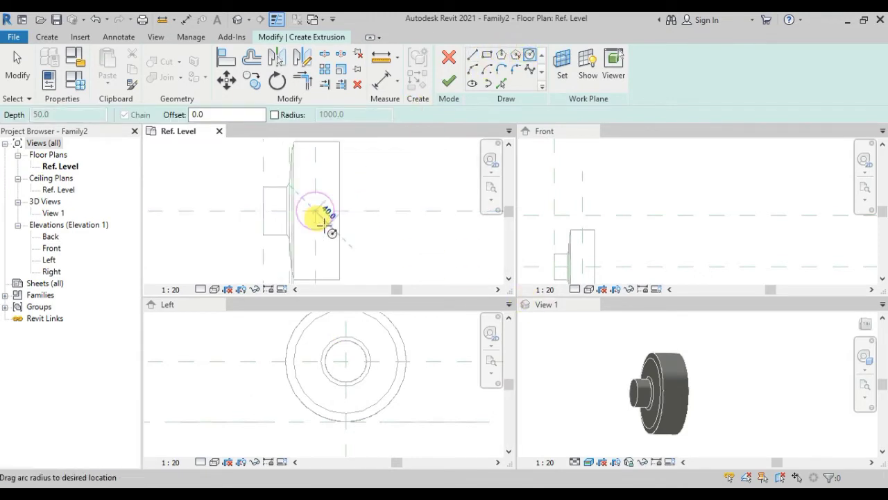
{"action": "left_click", "coordinate": [323, 223]}
{"action": "left_click", "coordinate": [449, 83]}
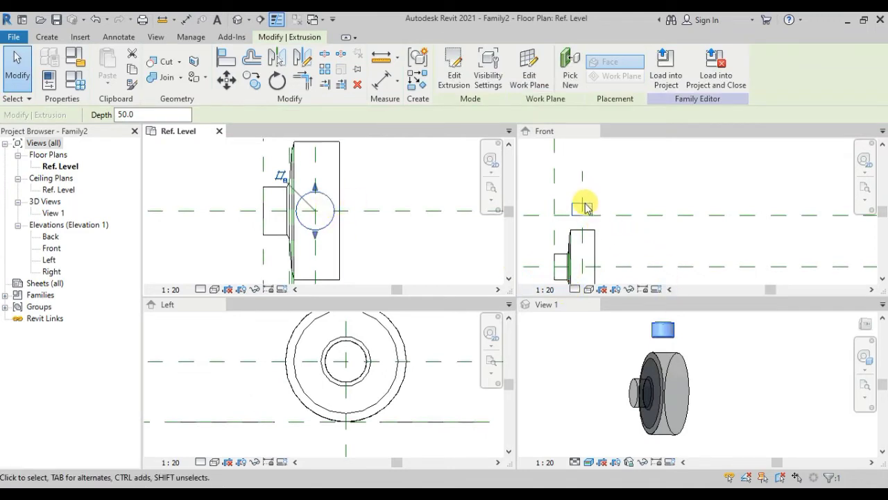
- Drag the radius-40 cylinder's handle down so it rests on the main cylinder
{"action": "left_click", "coordinate": [585, 206]}
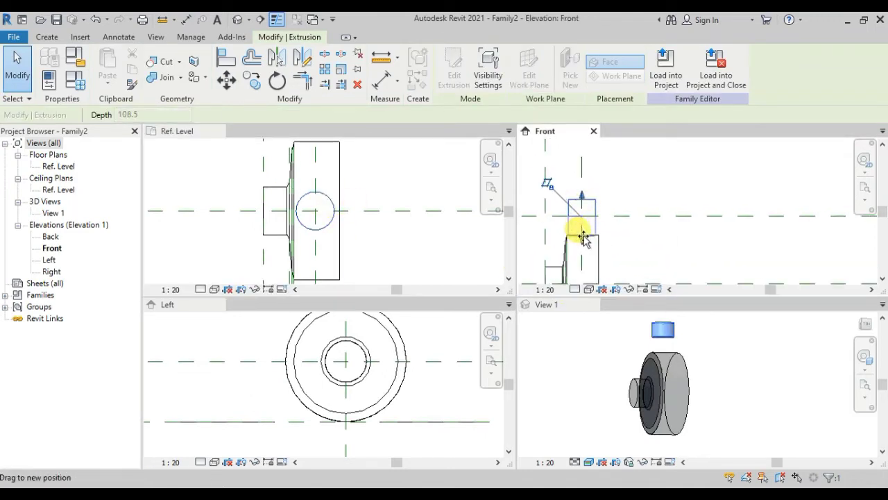
{"action": "mouse_move", "coordinate": [583, 222]}
{"action": "left_mouse_down"}
{"action": "mouse_move", "coordinate": [581, 201]}
{"action": "mouse_move", "coordinate": [598, 231]}
{"action": "left_mouse_up"}
{"action": "left_click", "coordinate": [651, 242]}
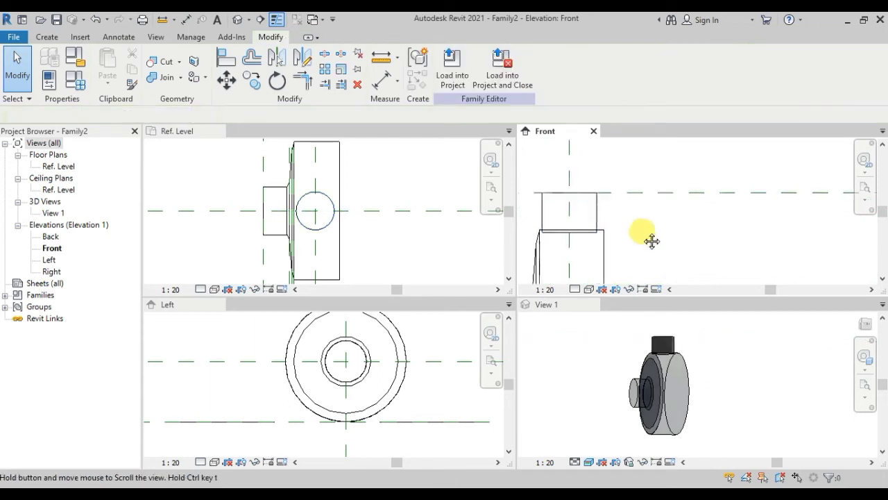
{"action": "scroll", "coordinate": [690, 234], "scroll_direction": "up", "scroll_amount": 3}
- Orbit the 3D view from several angles to check the top cylinder on the wheel
{"action": "left_click", "coordinate": [707, 355]}
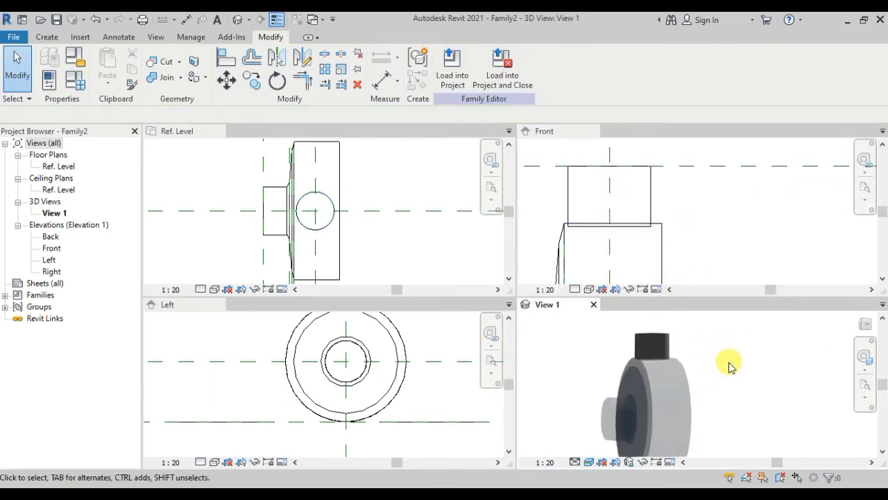
{"action": "mouse_move", "coordinate": [727, 363]}
{"action": "middle_mouse_down", "text": "shift"}
{"action": "mouse_move", "coordinate": [617, 390]}
{"action": "mouse_move", "coordinate": [624, 412]}
{"action": "mouse_move", "coordinate": [673, 370]}
{"action": "mouse_move", "coordinate": [797, 377]}
{"action": "mouse_move", "coordinate": [809, 370]}
{"action": "mouse_move", "coordinate": [803, 342]}
{"action": "middle_mouse_up", "text": "shift"}
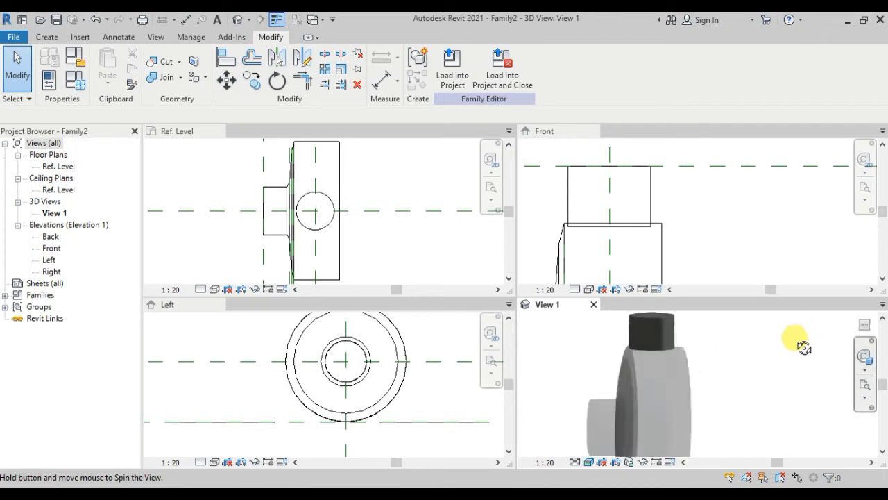
{"action": "left_click", "coordinate": [704, 213]}
{"action": "scroll", "coordinate": [704, 212], "scroll_direction": "down", "scroll_amount": 2}
{"action": "scroll", "coordinate": [311, 240], "scroll_direction": "down", "scroll_amount": 1}
{"action": "scroll", "coordinate": [715, 396], "scroll_direction": "up", "scroll_amount": 2}
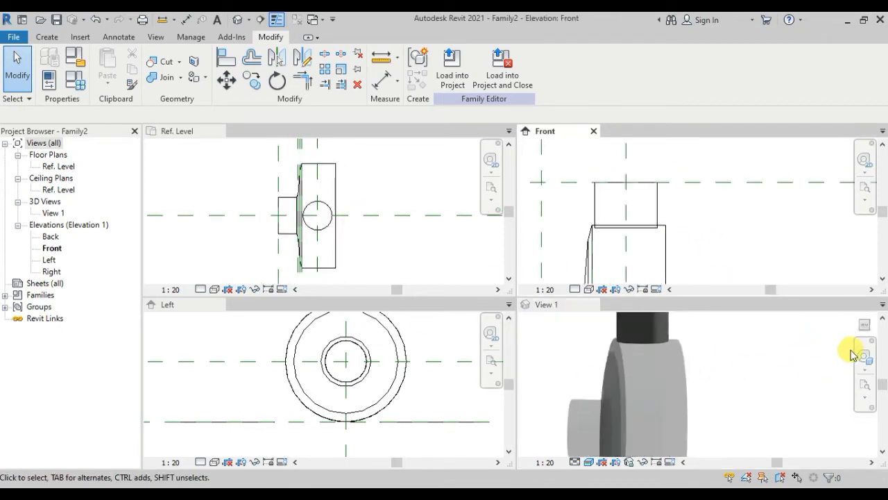
{"action": "left_click", "coordinate": [820, 345]}
{"action": "mouse_move", "coordinate": [812, 353]}
{"action": "middle_mouse_down", "text": "shift"}
{"action": "mouse_move", "coordinate": [779, 383]}
{"action": "mouse_move", "coordinate": [777, 419]}
{"action": "mouse_move", "coordinate": [704, 422]}
{"action": "mouse_move", "coordinate": [669, 363]}
{"action": "mouse_move", "coordinate": [738, 368]}
{"action": "mouse_move", "coordinate": [706, 402]}
{"action": "mouse_move", "coordinate": [609, 417]}
{"action": "mouse_move", "coordinate": [764, 363]}
{"action": "middle_mouse_up", "text": "shift"}
{"action": "scroll", "coordinate": [764, 363], "scroll_direction": "down", "scroll_amount": 3}
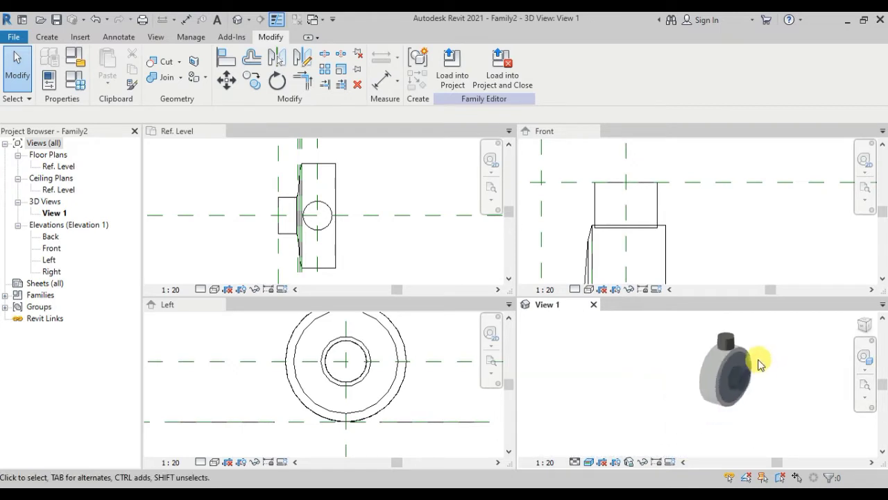
{"action": "left_click", "coordinate": [724, 340]}
{"action": "scroll", "coordinate": [724, 340], "scroll_direction": "up", "scroll_amount": 3}
{"action": "left_click", "coordinate": [630, 356]}
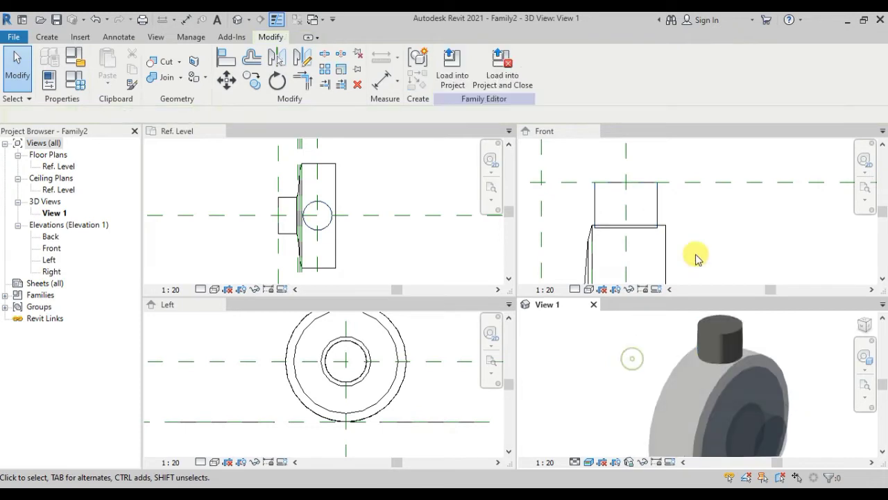
{"action": "scroll", "coordinate": [694, 246], "scroll_direction": "down", "scroll_amount": 3}
{"action": "mouse_move", "coordinate": [692, 245]}
{"action": "middle_mouse_down"}
{"action": "mouse_move", "coordinate": [698, 224]}
{"action": "mouse_move", "coordinate": [655, 198]}
{"action": "middle_mouse_up"}
{"action": "left_click", "coordinate": [649, 202]}
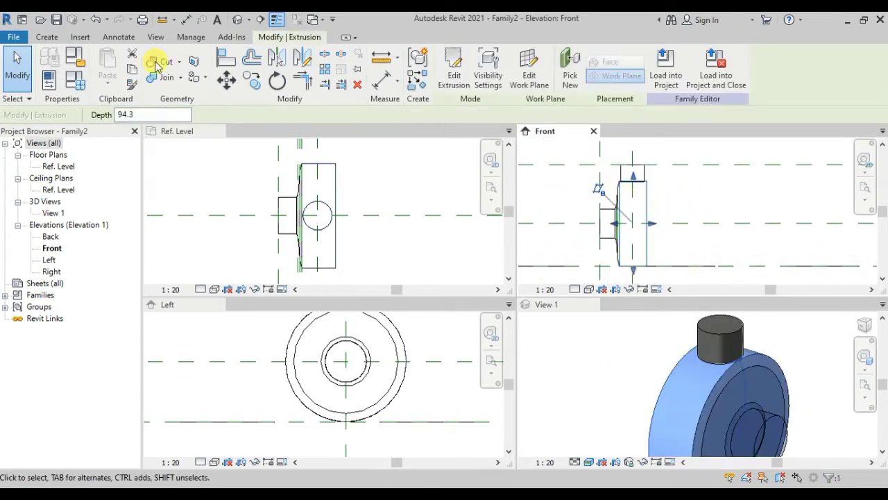
{"action": "key", "text": "j"}
{"action": "key", "text": "g"}
{"action": "left_click", "coordinate": [631, 174]}
{"action": "left_click", "coordinate": [668, 181]}
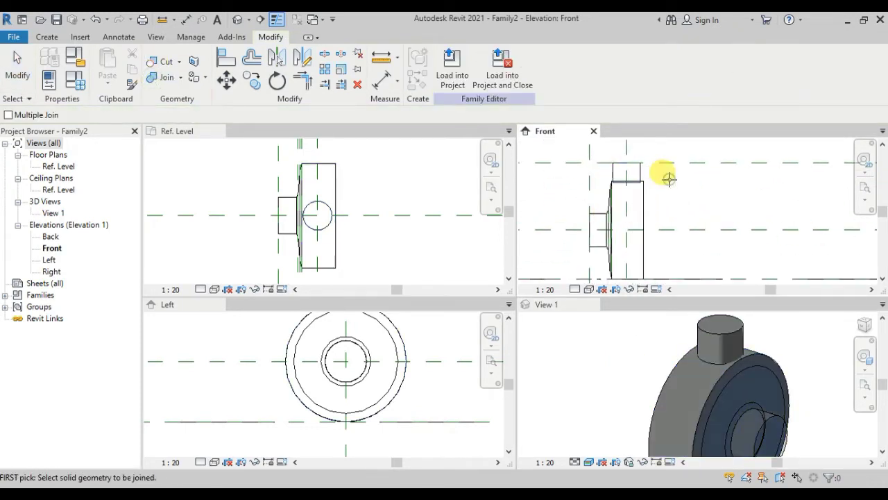
{"action": "scroll", "coordinate": [646, 181], "scroll_direction": "up", "scroll_amount": 2}
{"action": "key", "text": "Escape"}
{"action": "left_click", "coordinate": [629, 182]}
{"action": "left_click", "coordinate": [156, 77]}
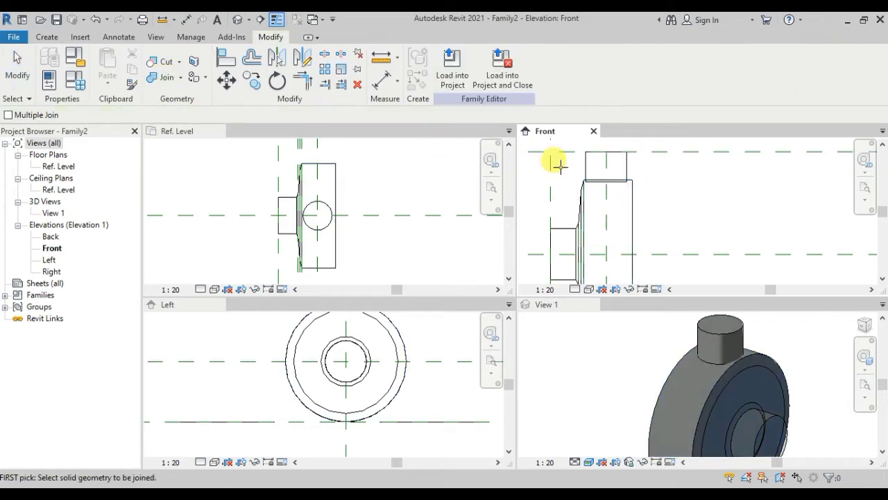
{"action": "left_click", "coordinate": [589, 167]}
{"action": "middle_click_drag", "start_coordinate": [687, 200], "coordinate": [689, 210]}
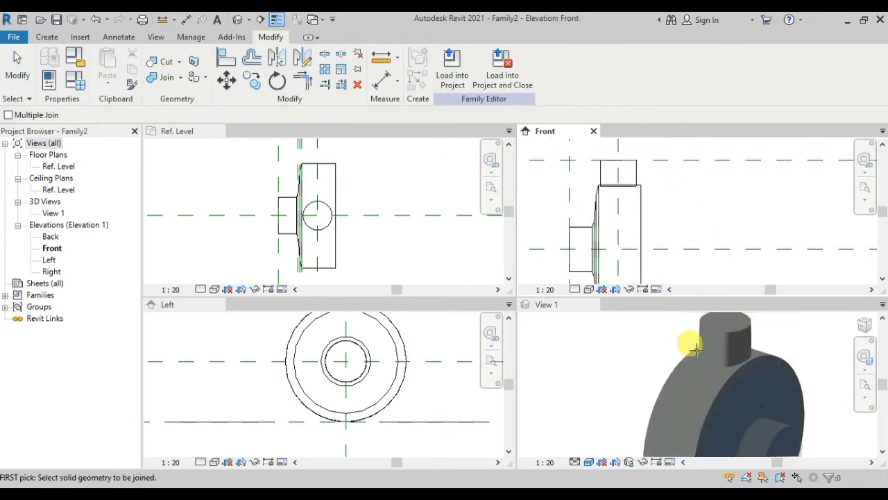
{"action": "mouse_move", "coordinate": [688, 340]}
{"action": "middle_mouse_down", "text": "shift"}
{"action": "mouse_move", "coordinate": [759, 337]}
{"action": "mouse_move", "coordinate": [782, 367]}
{"action": "mouse_move", "coordinate": [616, 386]}
{"action": "mouse_move", "coordinate": [699, 363]}
{"action": "mouse_move", "coordinate": [650, 352]}
{"action": "mouse_move", "coordinate": [737, 363]}
{"action": "mouse_move", "coordinate": [698, 363]}
{"action": "mouse_move", "coordinate": [696, 342]}
{"action": "mouse_move", "coordinate": [719, 342]}
{"action": "mouse_move", "coordinate": [734, 391]}
{"action": "mouse_move", "coordinate": [749, 359]}
{"action": "mouse_move", "coordinate": [773, 377]}
{"action": "mouse_move", "coordinate": [754, 360]}
{"action": "middle_mouse_up", "text": "shift"}
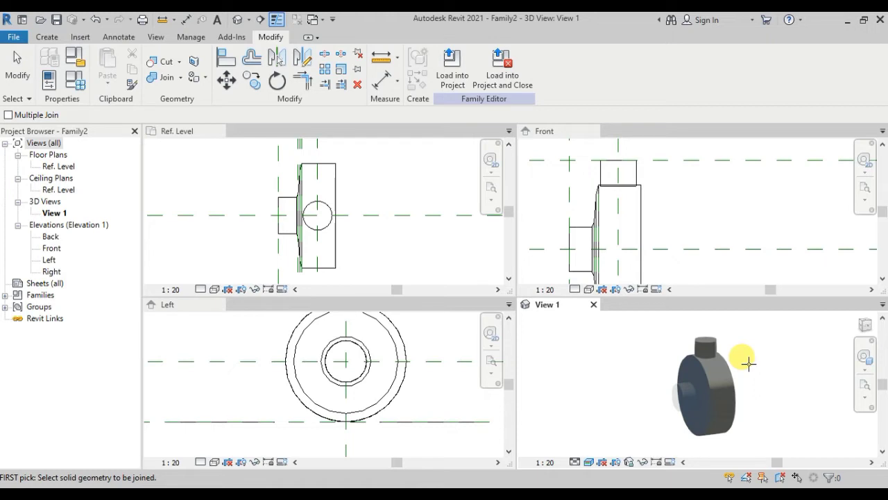
{"action": "mouse_move", "coordinate": [741, 366]}
{"action": "middle_mouse_down", "text": "shift"}
{"action": "mouse_move", "coordinate": [759, 399]}
{"action": "mouse_move", "coordinate": [749, 358]}
{"action": "mouse_move", "coordinate": [741, 400]}
{"action": "middle_mouse_up", "text": "shift"}
{"action": "scroll", "coordinate": [752, 392], "scroll_direction": "up", "scroll_amount": 3}
{"action": "scroll", "coordinate": [749, 378], "scroll_direction": "down", "scroll_amount": 2}
{"action": "scroll", "coordinate": [610, 216], "scroll_direction": "down", "scroll_amount": 2}
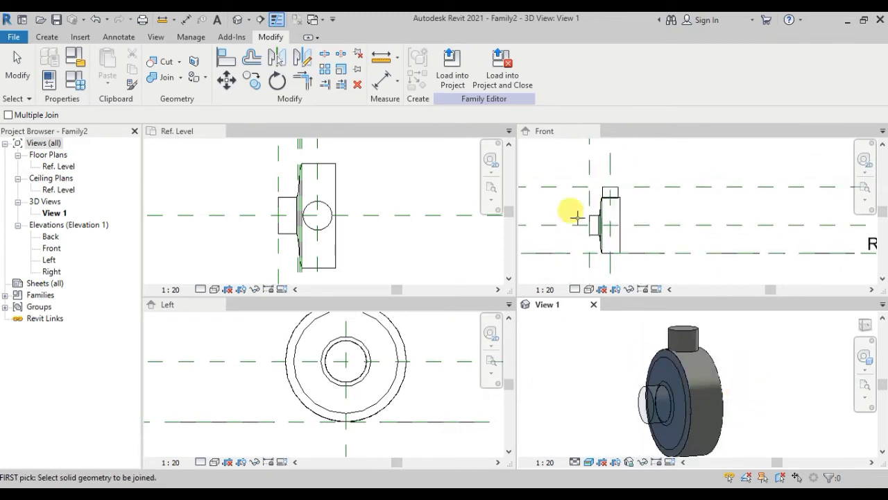
{"action": "left_click", "coordinate": [47, 37]}
- Start a new extrusion with the disc's flat face picked as its work plane
{"action": "left_click", "coordinate": [115, 59]}
{"action": "left_click", "coordinate": [562, 66]}
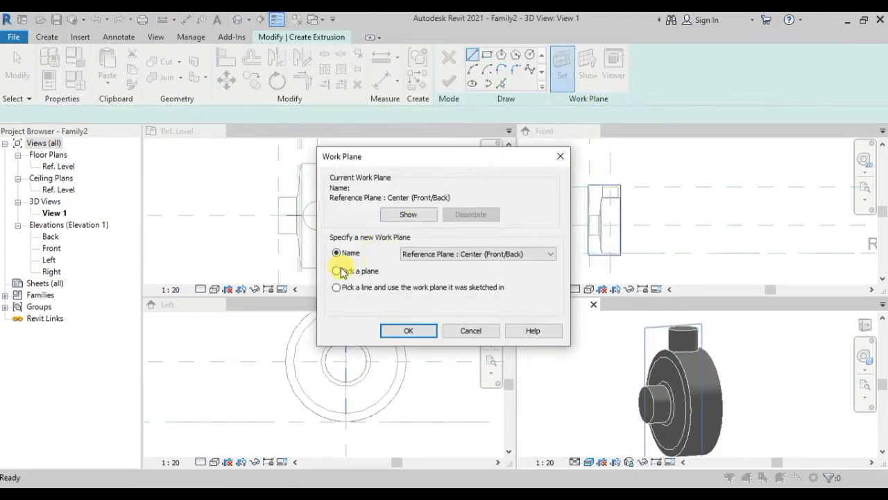
{"action": "left_click", "coordinate": [403, 331]}
{"action": "left_click", "coordinate": [615, 221]}
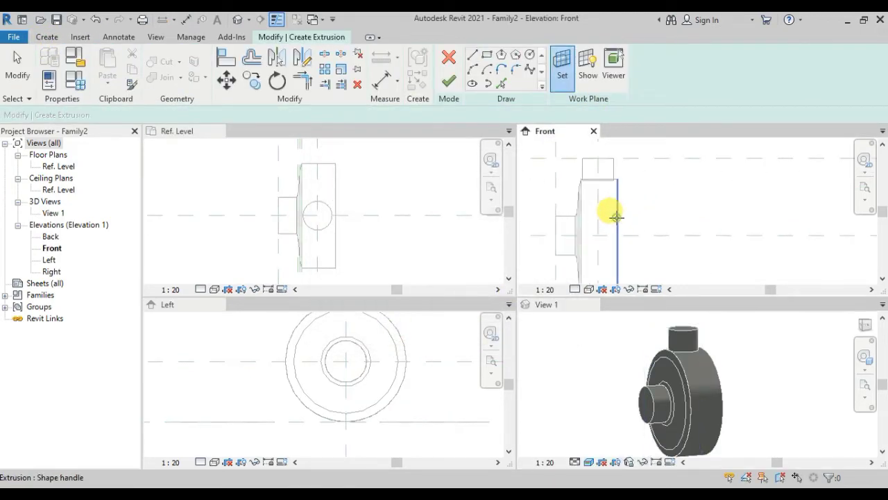
{"action": "left_click", "coordinate": [615, 212]}
- In the Left view, sketch a radius-100 centred circle and finish the 500-deep shaft
{"action": "left_click", "coordinate": [393, 151]}
{"action": "left_click", "coordinate": [447, 382]}
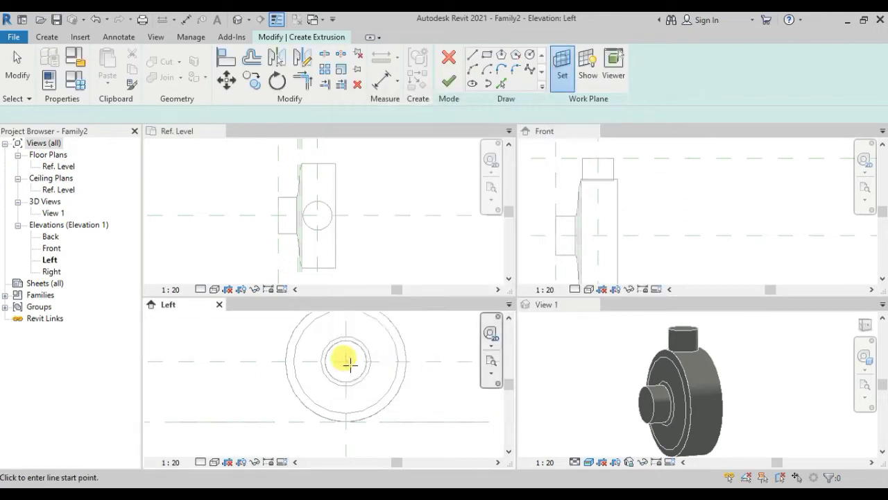
{"action": "left_click", "coordinate": [530, 54]}
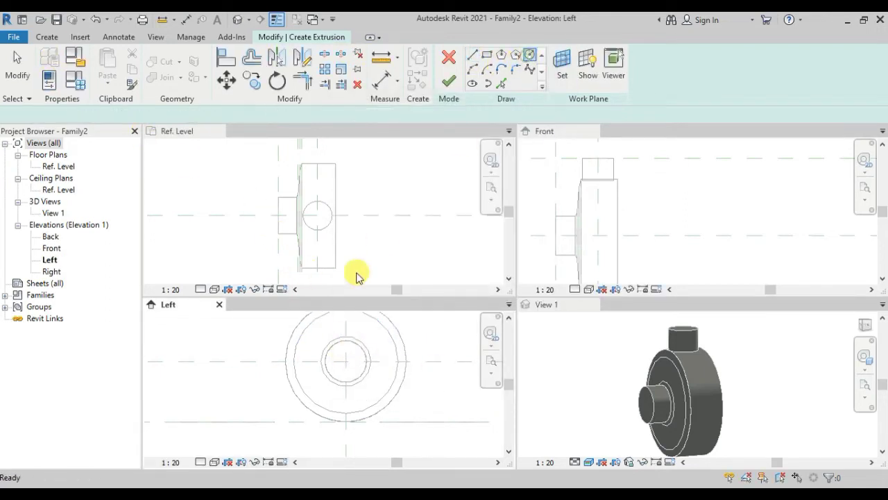
{"action": "left_click", "coordinate": [345, 360]}
{"action": "left_click", "coordinate": [375, 393]}
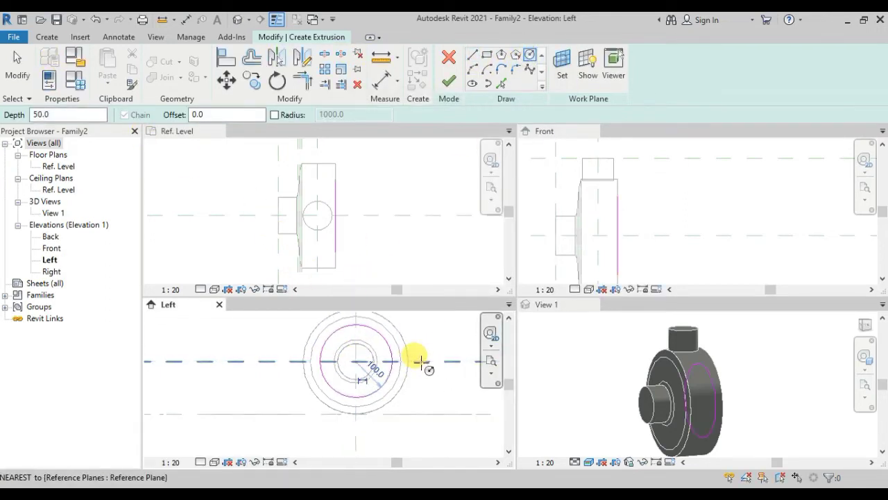
{"action": "scroll", "coordinate": [418, 360], "scroll_direction": "down", "scroll_amount": 2}
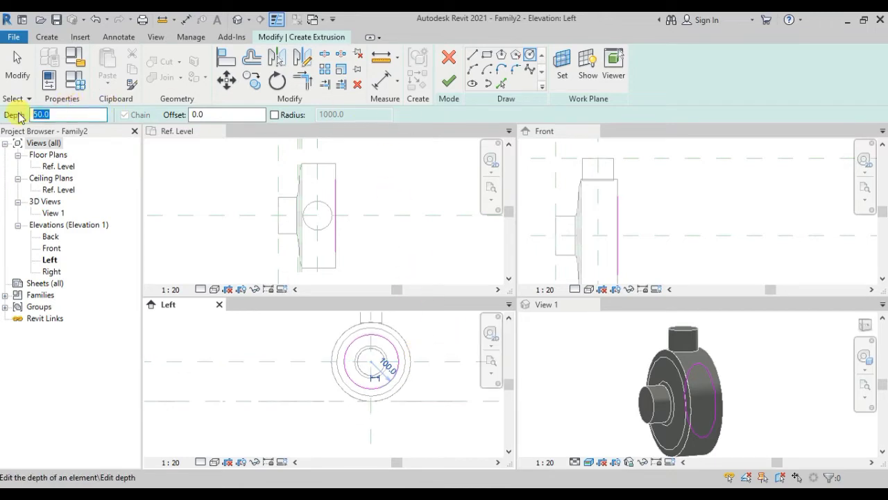
{"action": "type", "text": "500"}
{"action": "left_click", "coordinate": [448, 85]}
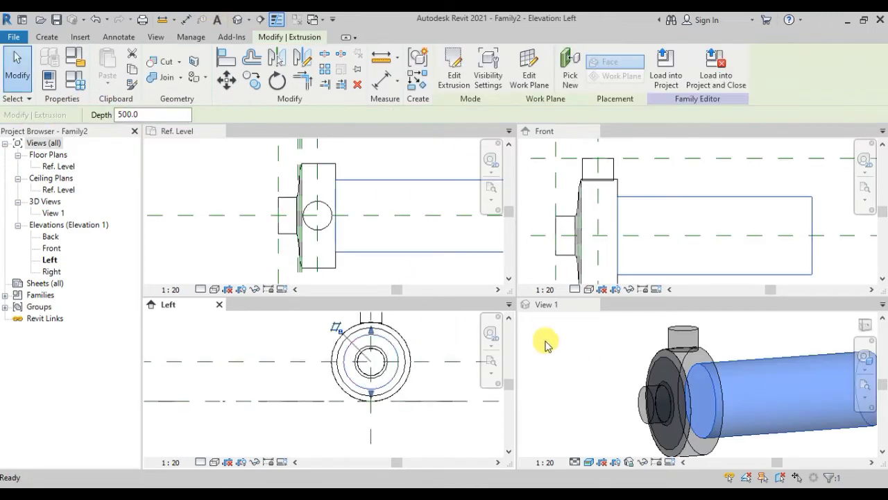
- Orbit the 3D view to inspect the new shaft, starting and cancelling a join
{"action": "mouse_move", "coordinate": [623, 373]}
{"action": "middle_mouse_down", "text": "shift"}
{"action": "mouse_move", "coordinate": [738, 432]}
{"action": "mouse_move", "coordinate": [723, 452]}
{"action": "mouse_move", "coordinate": [781, 397]}
{"action": "mouse_move", "coordinate": [682, 359]}
{"action": "middle_mouse_up", "text": "shift"}
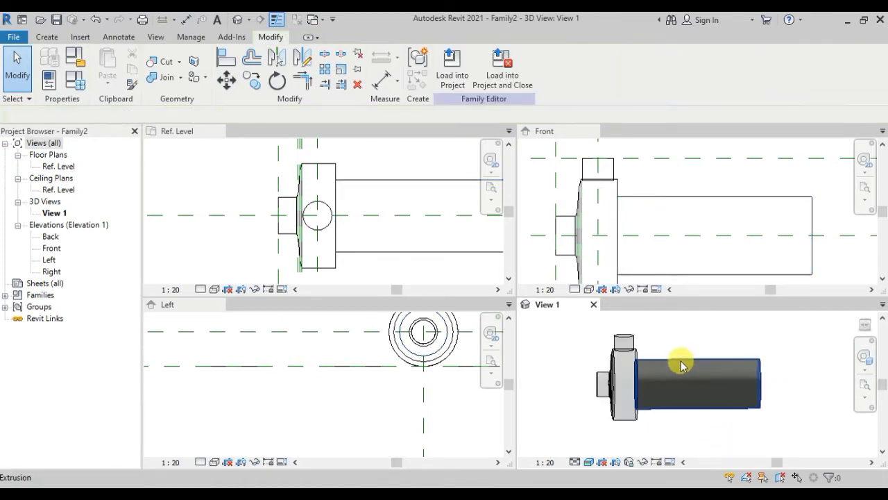
{"action": "left_click", "coordinate": [682, 359]}
{"action": "left_click", "coordinate": [159, 78]}
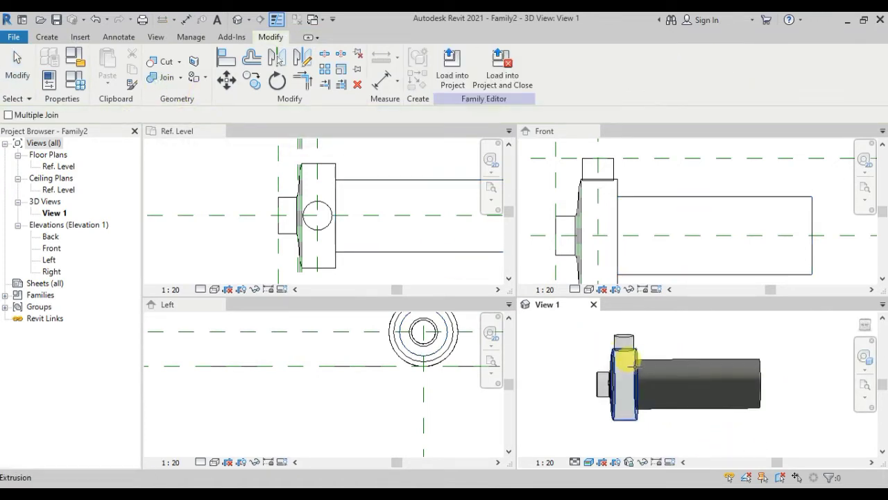
{"action": "key", "text": "Escape"}
{"action": "mouse_move", "coordinate": [689, 425]}
{"action": "middle_mouse_down", "text": "shift"}
{"action": "mouse_move", "coordinate": [726, 422]}
{"action": "mouse_move", "coordinate": [699, 437]}
{"action": "mouse_move", "coordinate": [710, 420]}
{"action": "mouse_move", "coordinate": [745, 413]}
{"action": "mouse_move", "coordinate": [734, 426]}
{"action": "middle_mouse_up", "text": "shift"}
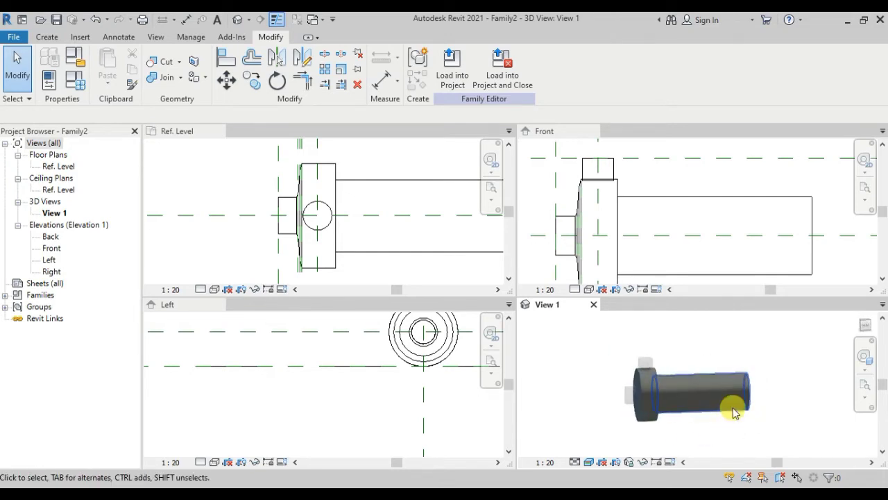
{"action": "scroll", "coordinate": [674, 214], "scroll_direction": "down", "scroll_amount": 3}
{"action": "scroll", "coordinate": [743, 214], "scroll_direction": "down", "scroll_amount": 3}
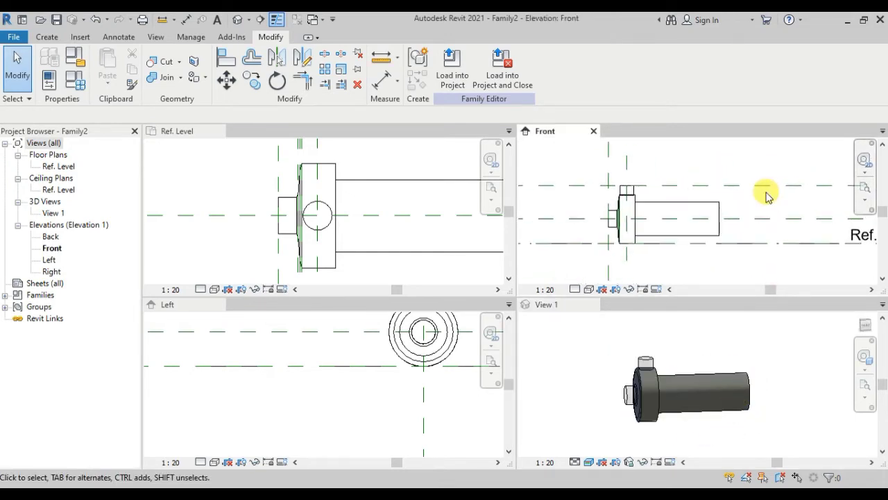
- Place a vertical reference plane (RP) across the shaft just in from its far end
{"action": "key", "text": "r"}
{"action": "key", "text": "p"}
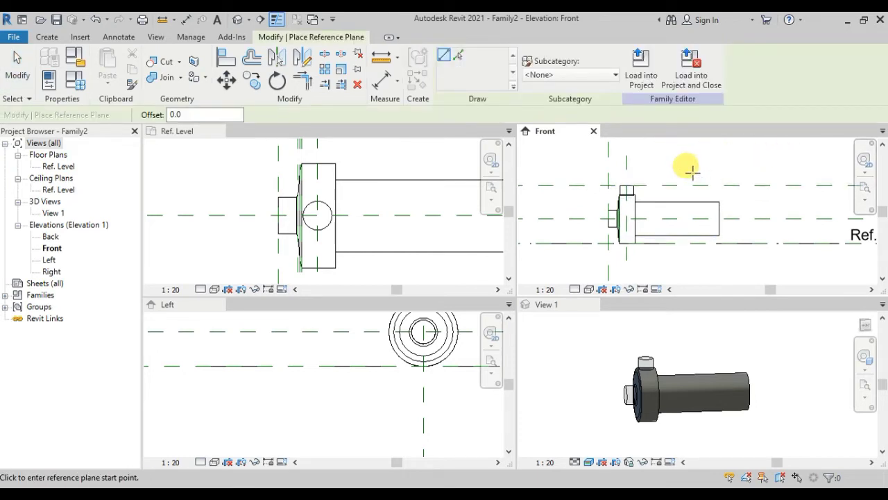
{"action": "left_click", "coordinate": [693, 172]}
{"action": "left_click", "coordinate": [691, 266]}
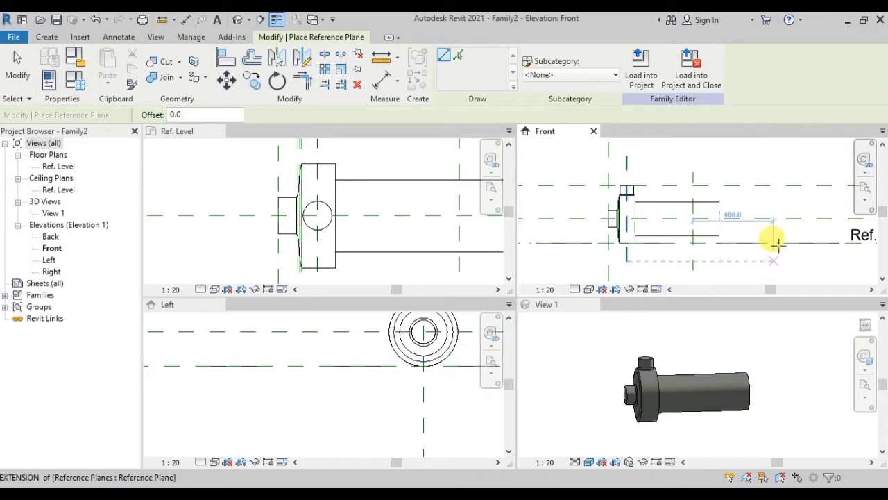
{"action": "scroll", "coordinate": [762, 191], "scroll_direction": "up", "scroll_amount": 2}
{"action": "scroll", "coordinate": [680, 212], "scroll_direction": "up", "scroll_amount": 2}
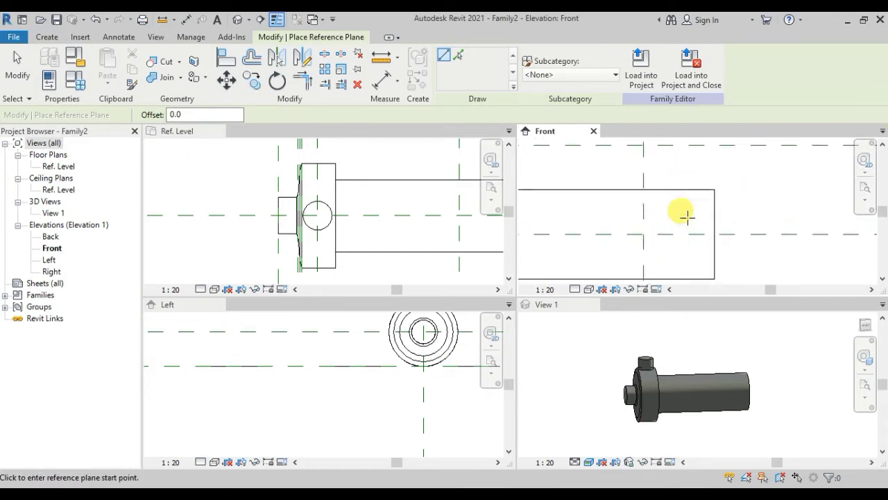
- Try an aligned dimension on the new plane, then cancel it
{"action": "key", "text": "Escape"}
{"action": "key", "text": "i"}
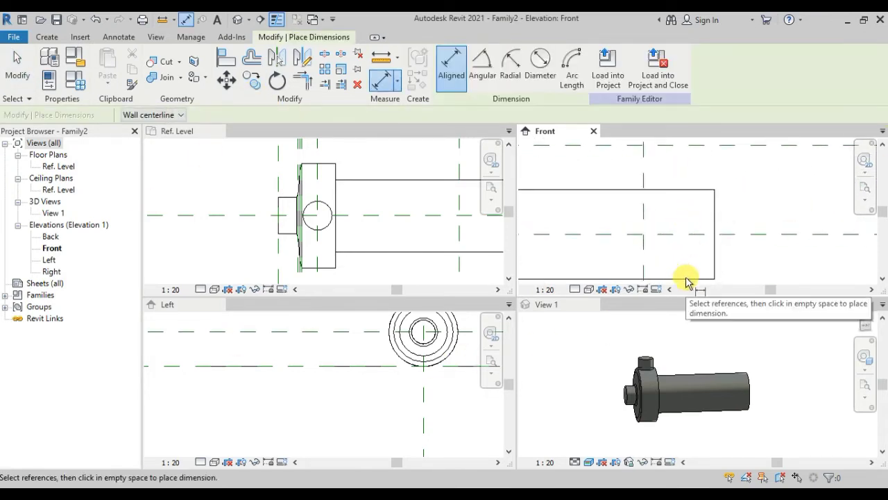
{"action": "scroll", "coordinate": [691, 242], "scroll_direction": "down", "scroll_amount": 1}
{"action": "scroll", "coordinate": [690, 201], "scroll_direction": "down", "scroll_amount": 1}
{"action": "key", "text": "Escape"}
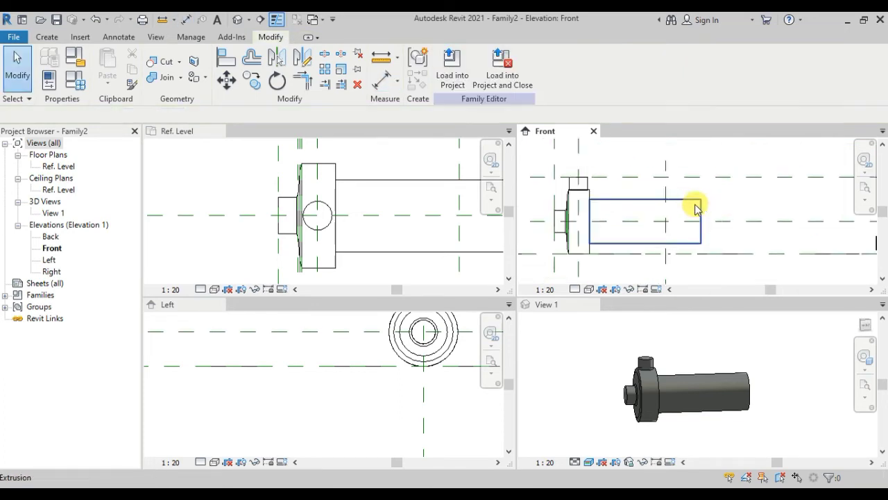
{"action": "scroll", "coordinate": [698, 206], "scroll_direction": "up", "scroll_amount": 1}
- Select the shaft extrusion in the Left view, nudge its profile handle, then deselect it
{"action": "mouse_move", "coordinate": [421, 331]}
{"action": "middle_mouse_down"}
{"action": "mouse_move", "coordinate": [354, 376]}
{"action": "mouse_move", "coordinate": [351, 363]}
{"action": "middle_mouse_up"}
{"action": "left_click", "coordinate": [350, 366]}
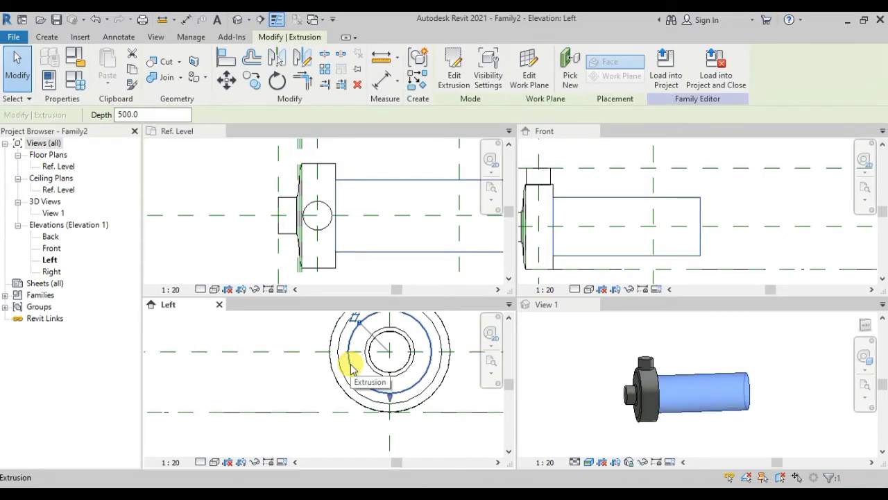
{"action": "left_click", "coordinate": [723, 198]}
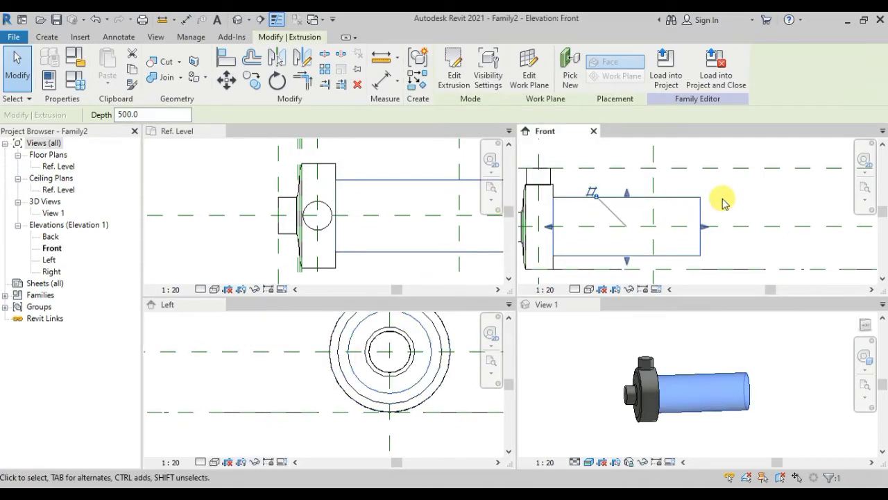
{"action": "left_click", "coordinate": [724, 199]}
{"action": "left_click", "coordinate": [431, 348]}
{"action": "left_click", "coordinate": [431, 347]}
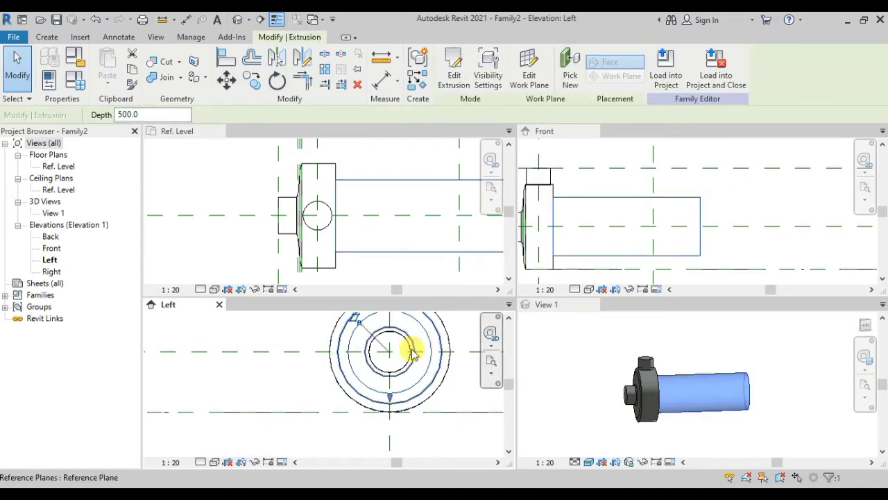
{"action": "left_click_drag", "start_coordinate": [390, 390], "coordinate": [391, 398]}
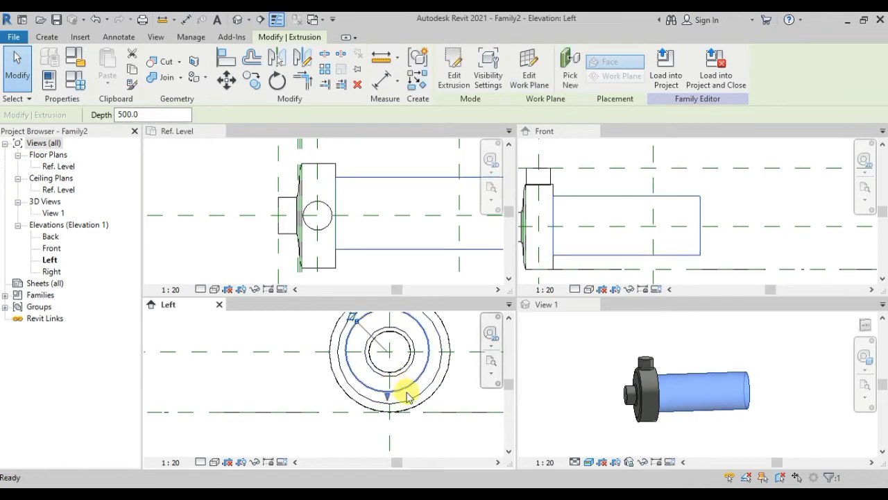
{"action": "key", "text": "Escape"}
{"action": "left_click", "coordinate": [734, 214]}
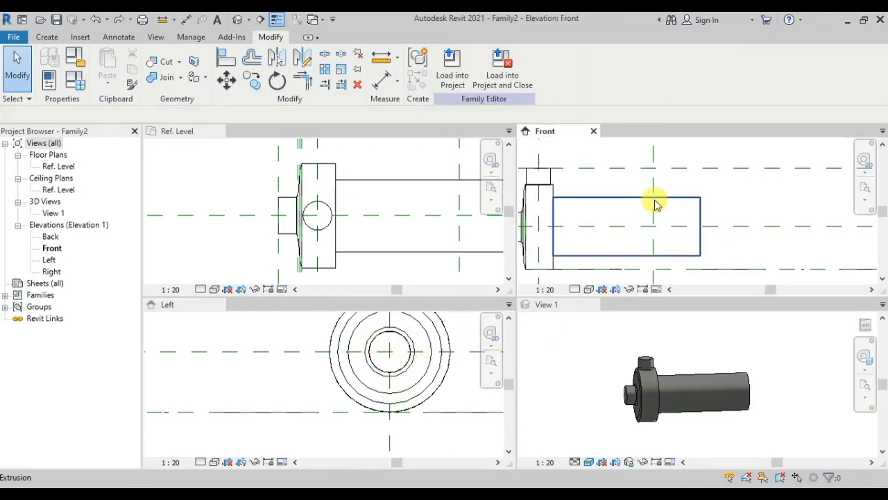
- Start a new extrusion on the shaft's end face, sketching in the Left elevation
{"action": "left_click", "coordinate": [46, 36]}
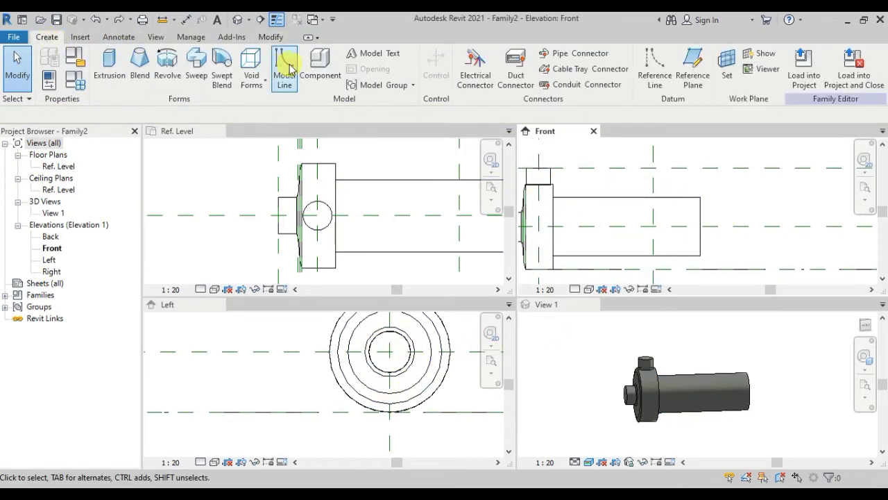
{"action": "left_click", "coordinate": [109, 66]}
{"action": "key", "text": "w"}
{"action": "key", "text": "p"}
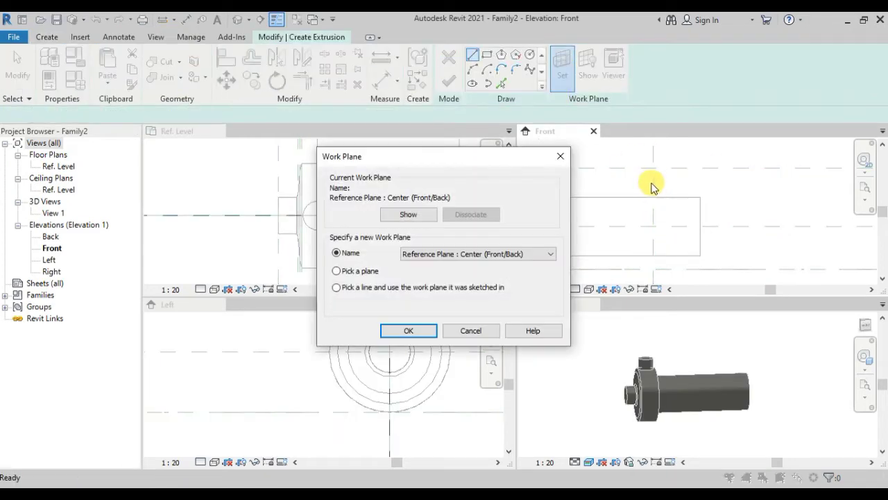
{"action": "left_click", "coordinate": [337, 270]}
{"action": "left_click", "coordinate": [409, 330]}
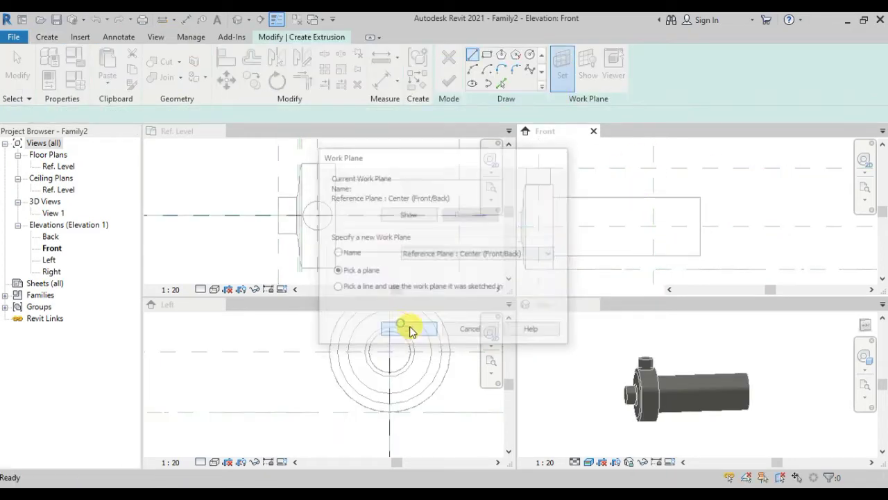
{"action": "left_click", "coordinate": [697, 224]}
{"action": "left_click", "coordinate": [443, 388]}
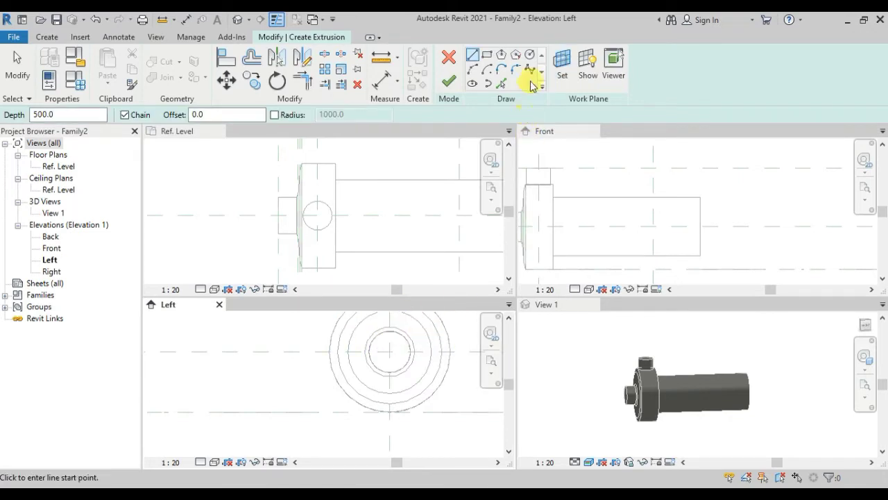
- Sketch concentric circles on the shaft axis and finish the collar extrusion at depth -50
{"action": "left_click", "coordinate": [530, 54]}
{"action": "left_click", "coordinate": [431, 338]}
{"action": "left_click", "coordinate": [432, 341]}
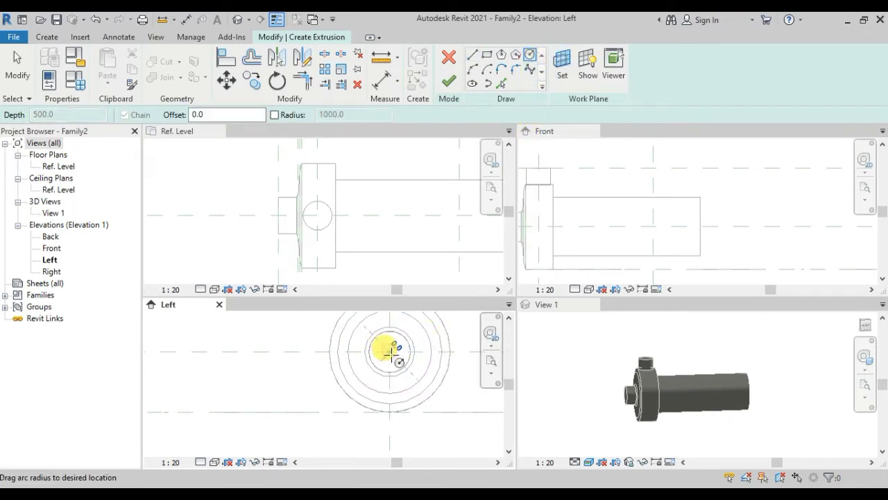
{"action": "key", "text": "Escape"}
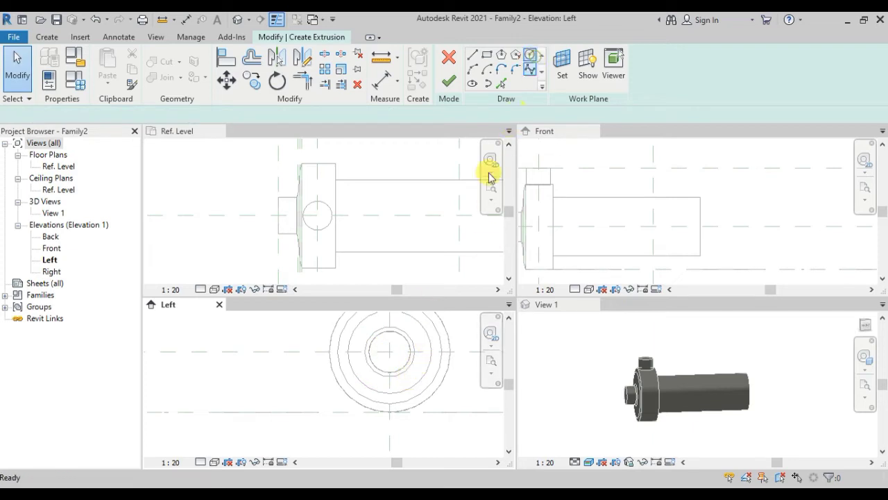
{"action": "key", "text": "Return"}
{"action": "left_click", "coordinate": [425, 336]}
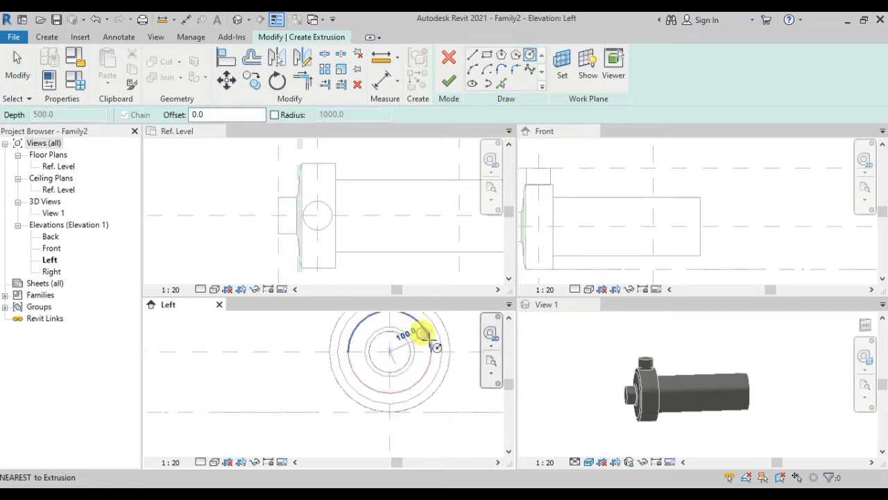
{"action": "scroll", "coordinate": [419, 385], "scroll_direction": "up", "scroll_amount": 3}
{"action": "type", "text": "-50"}
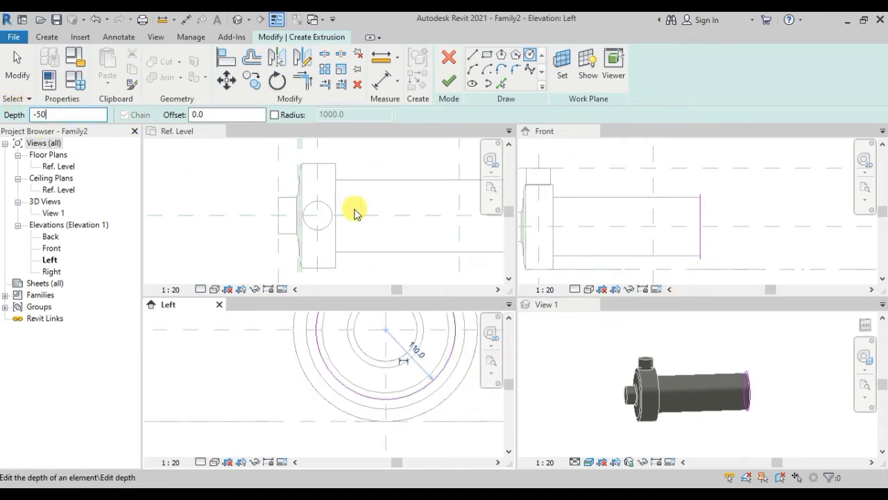
{"action": "key", "text": "Return"}
{"action": "left_click", "coordinate": [448, 82]}
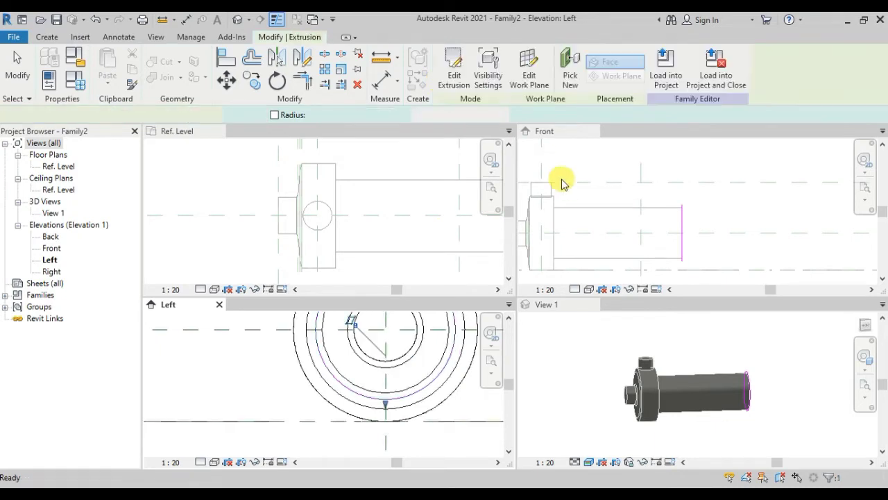
- Drag the collar's shape handle left in the Front view to lengthen it along the shaft
{"action": "left_click", "coordinate": [679, 230]}
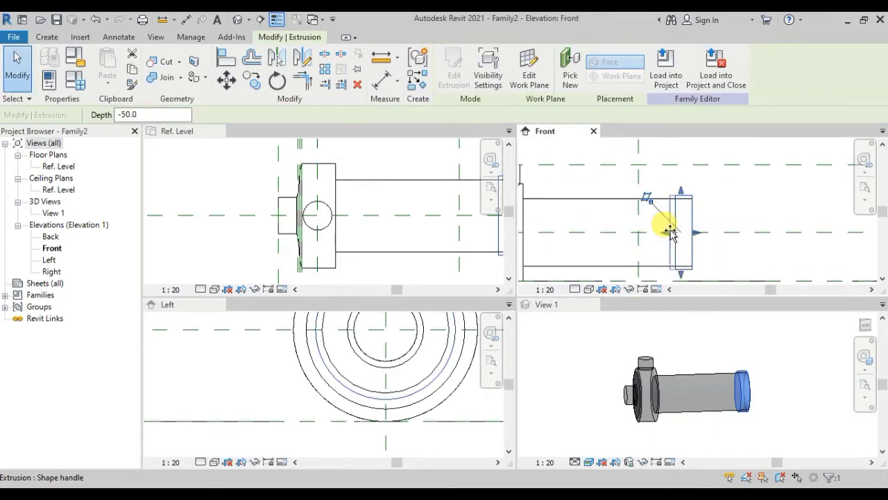
{"action": "left_click_drag", "start_coordinate": [670, 231], "coordinate": [644, 234]}
{"action": "key", "text": "Escape"}
{"action": "scroll", "coordinate": [668, 238], "scroll_direction": "down", "scroll_amount": 2}
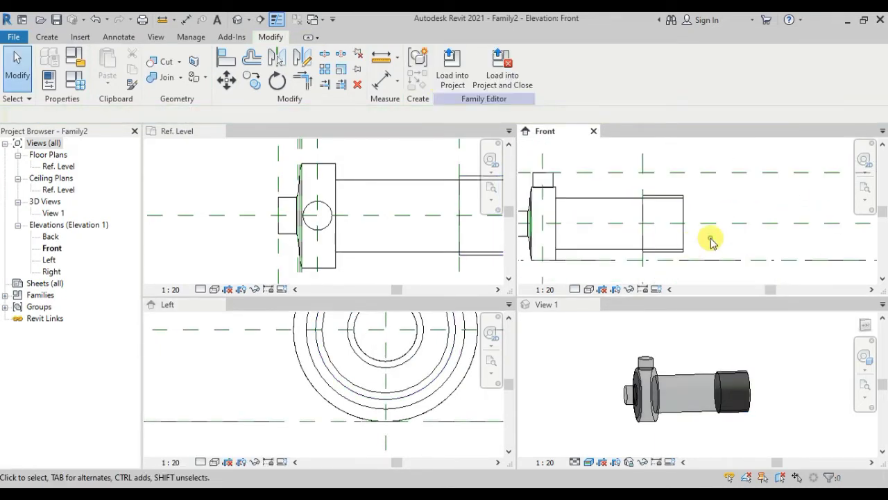
- Try joining the lengthened end collar to another solid, then cancel
{"action": "left_click", "coordinate": [668, 197]}
{"action": "left_click", "coordinate": [163, 77]}
{"action": "left_click", "coordinate": [594, 198]}
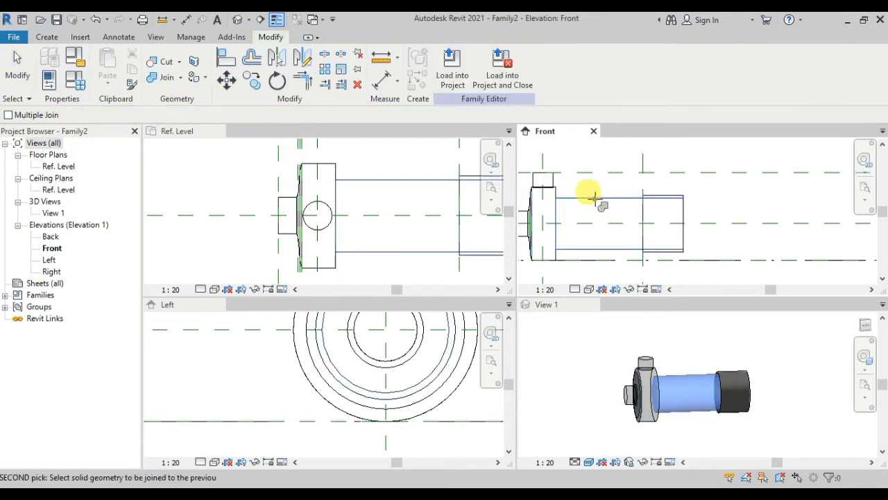
{"action": "key", "text": "Escape"}
{"action": "key", "text": "Escape"}
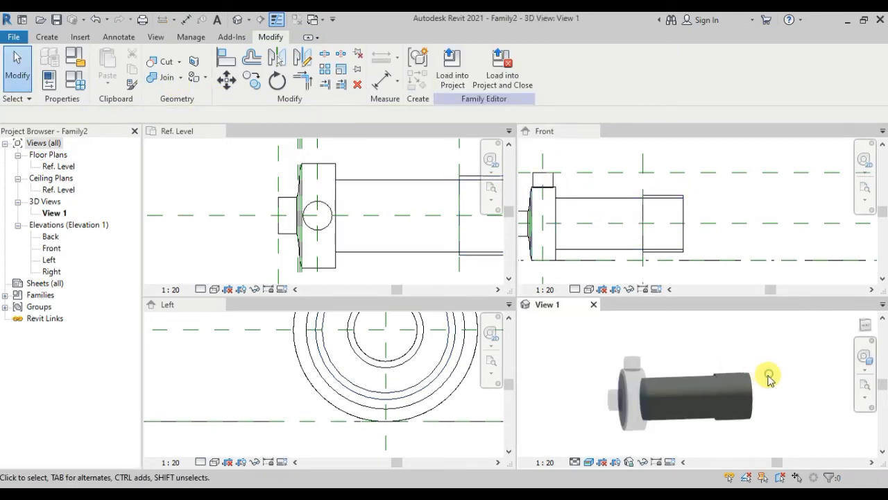
- Select the whole model, retry Join Geometry, then orbit to an angled view
{"action": "mouse_move", "coordinate": [769, 373]}
{"action": "middle_mouse_down", "text": "ctrl"}
{"action": "mouse_move", "coordinate": [755, 425]}
{"action": "mouse_move", "coordinate": [704, 396]}
{"action": "middle_mouse_up", "text": "ctrl"}
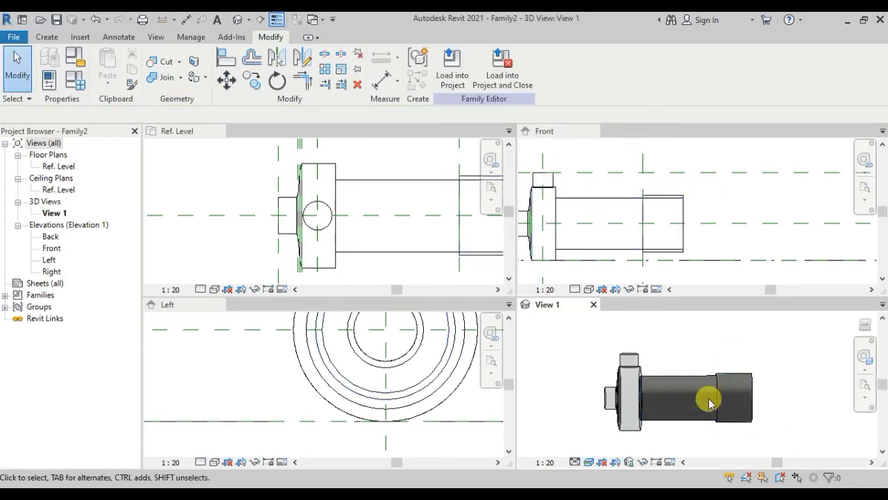
{"action": "left_click_drag", "start_coordinate": [652, 399], "coordinate": [589, 338]}
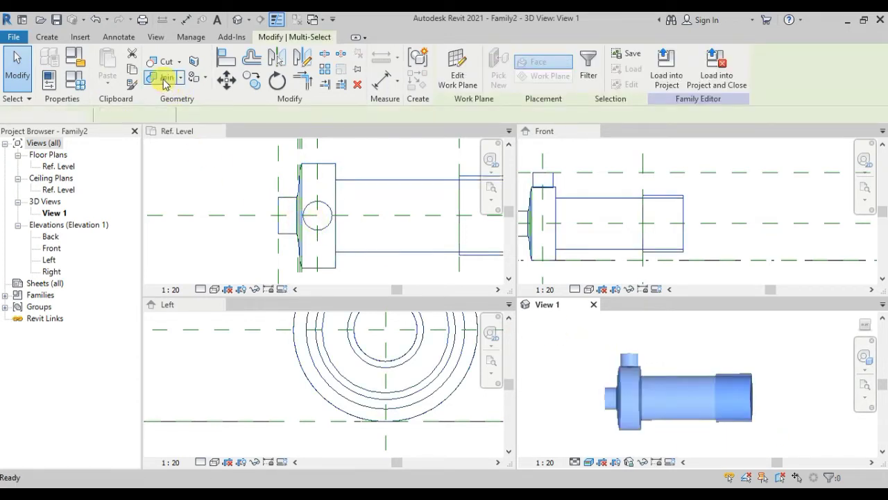
{"action": "left_click", "coordinate": [165, 79]}
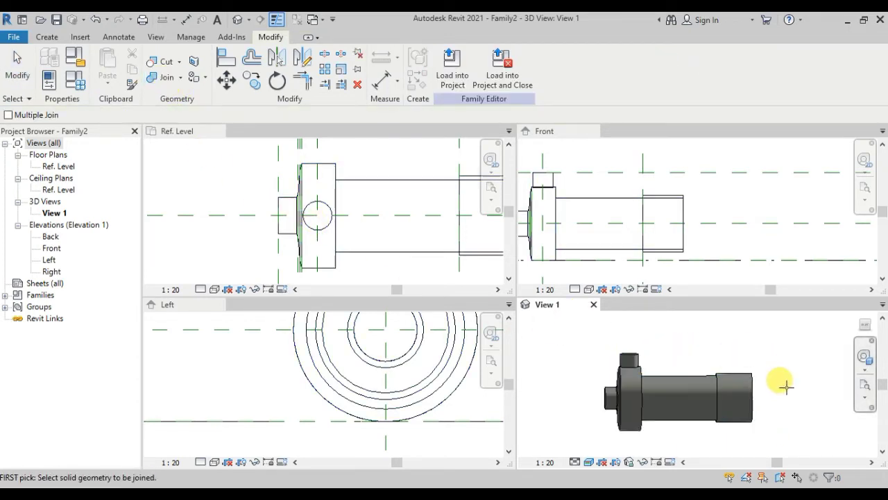
{"action": "key", "text": "Escape"}
{"action": "mouse_move", "coordinate": [783, 412]}
{"action": "middle_mouse_down", "text": "shift"}
{"action": "mouse_move", "coordinate": [793, 420]}
{"action": "mouse_move", "coordinate": [690, 410]}
{"action": "middle_mouse_up", "text": "shift"}
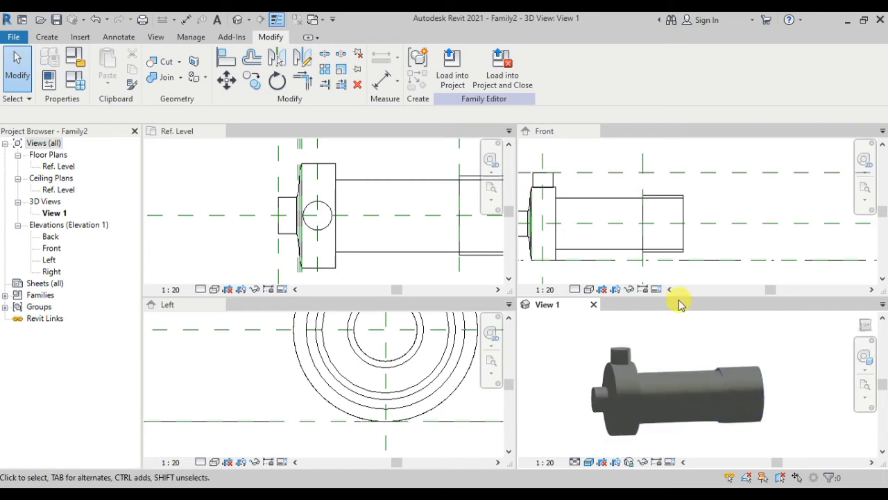
{"action": "scroll", "coordinate": [683, 204], "scroll_direction": "up", "scroll_amount": 1}
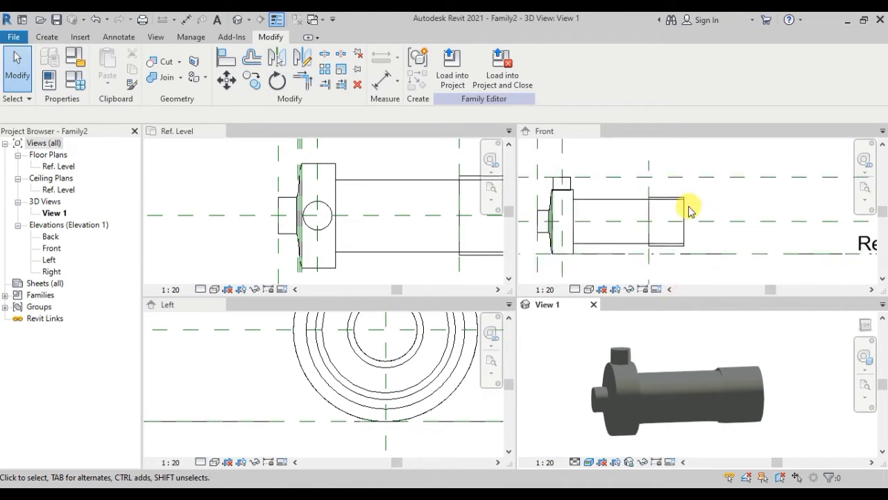
{"action": "scroll", "coordinate": [680, 212], "scroll_direction": "up", "scroll_amount": 1}
- Start a new extrusion and pick the vertical reference plane as its work plane
{"action": "left_click", "coordinate": [47, 37]}
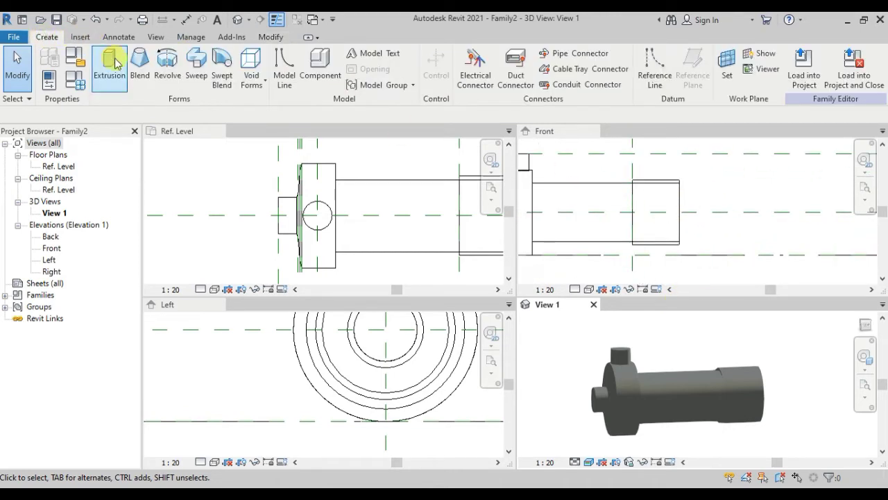
{"action": "left_click", "coordinate": [110, 66]}
{"action": "left_click", "coordinate": [562, 66]}
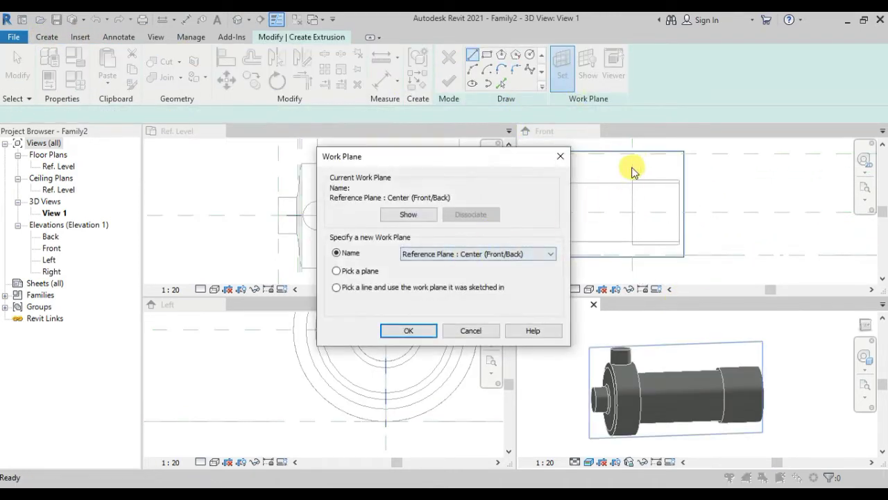
{"action": "left_click", "coordinate": [409, 330]}
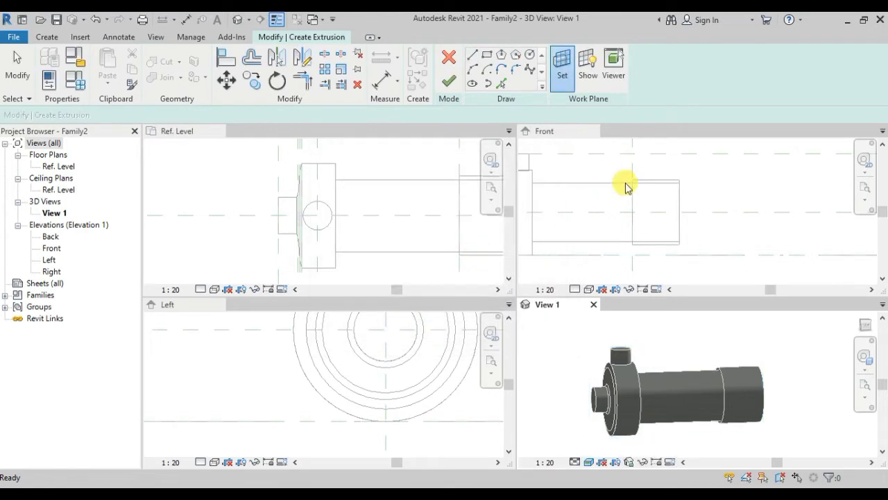
{"action": "left_click", "coordinate": [618, 167]}
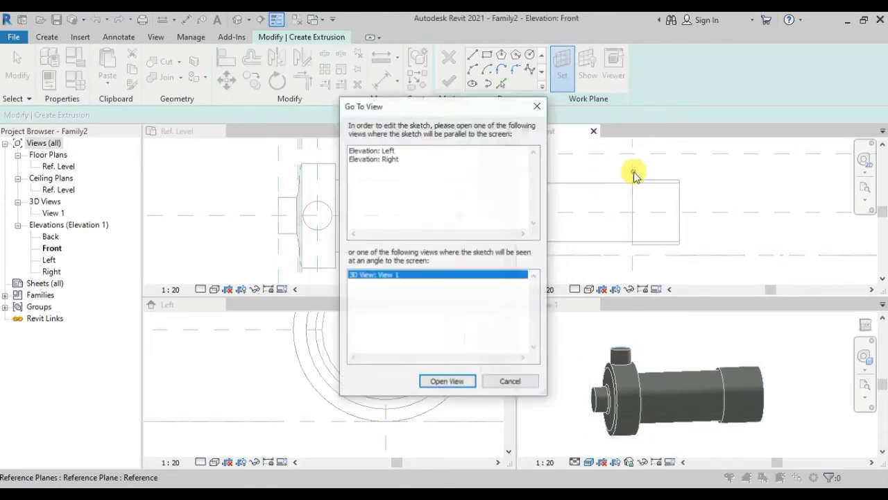
- Open the Left elevation for the sketch and start a trial line at the shaft
{"action": "left_click", "coordinate": [387, 150]}
{"action": "left_click", "coordinate": [447, 382]}
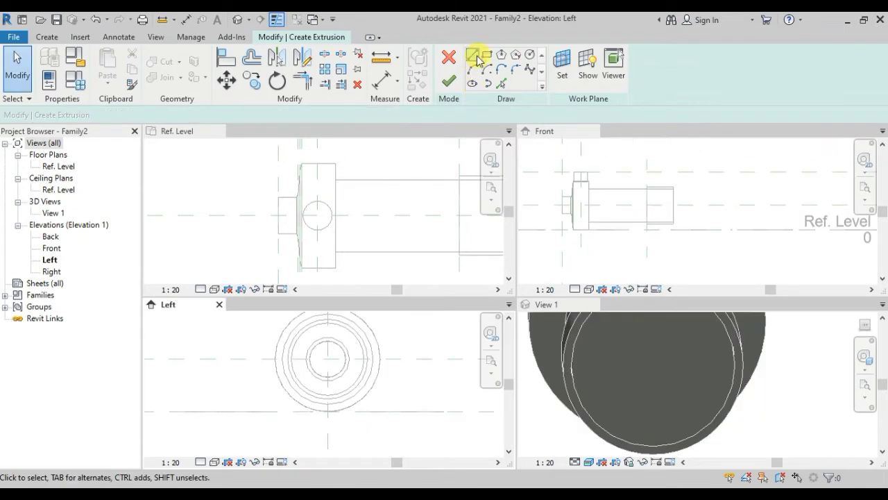
{"action": "left_click", "coordinate": [487, 70]}
{"action": "left_click", "coordinate": [299, 357]}
{"action": "left_click", "coordinate": [235, 357]}
{"action": "scroll", "coordinate": [352, 412], "scroll_direction": "down", "scroll_amount": 2}
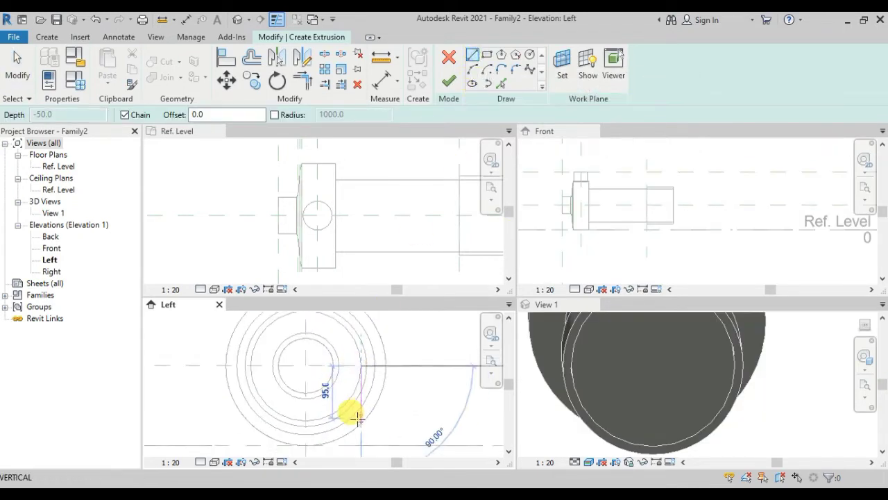
{"action": "scroll", "coordinate": [356, 439], "scroll_direction": "up", "scroll_amount": 3}
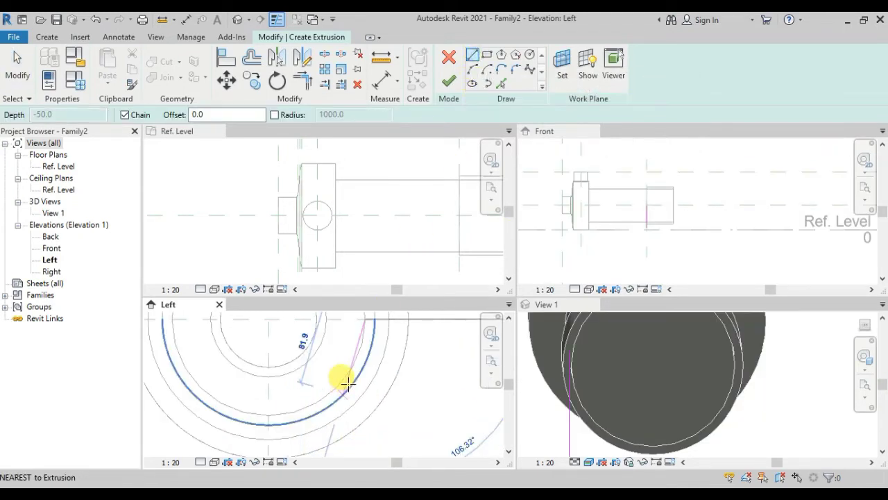
{"action": "scroll", "coordinate": [382, 447], "scroll_direction": "down", "scroll_amount": 3}
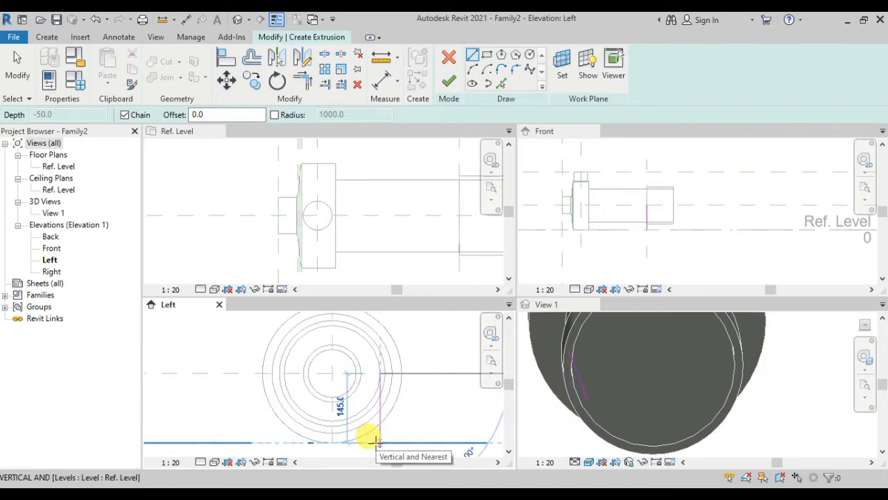
{"action": "mouse_move", "coordinate": [621, 381]}
{"action": "middle_mouse_down", "text": "shift"}
{"action": "mouse_move", "coordinate": [734, 423]}
{"action": "mouse_move", "coordinate": [735, 434]}
{"action": "mouse_move", "coordinate": [708, 412]}
{"action": "mouse_move", "coordinate": [787, 391]}
{"action": "mouse_move", "coordinate": [810, 430]}
{"action": "mouse_move", "coordinate": [694, 426]}
{"action": "middle_mouse_up", "text": "shift"}
{"action": "scroll", "coordinate": [406, 371], "scroll_direction": "down", "scroll_amount": 2}
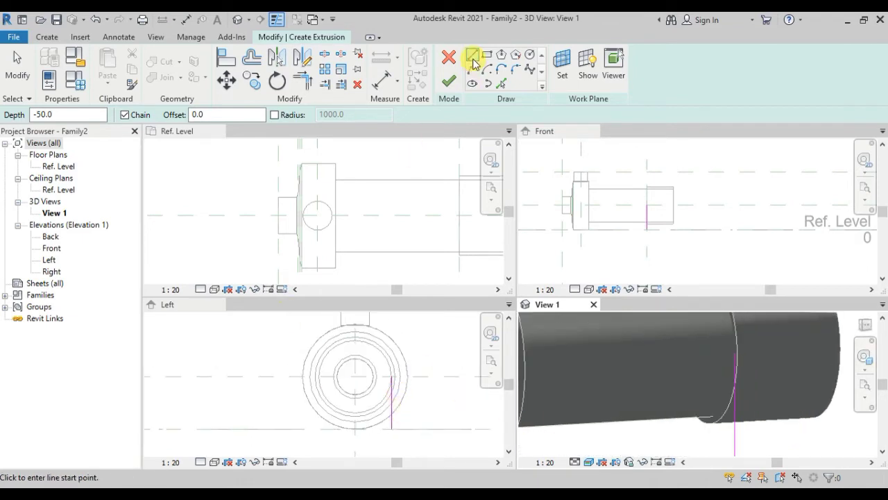
{"action": "scroll", "coordinate": [389, 436], "scroll_direction": "up", "scroll_amount": 2}
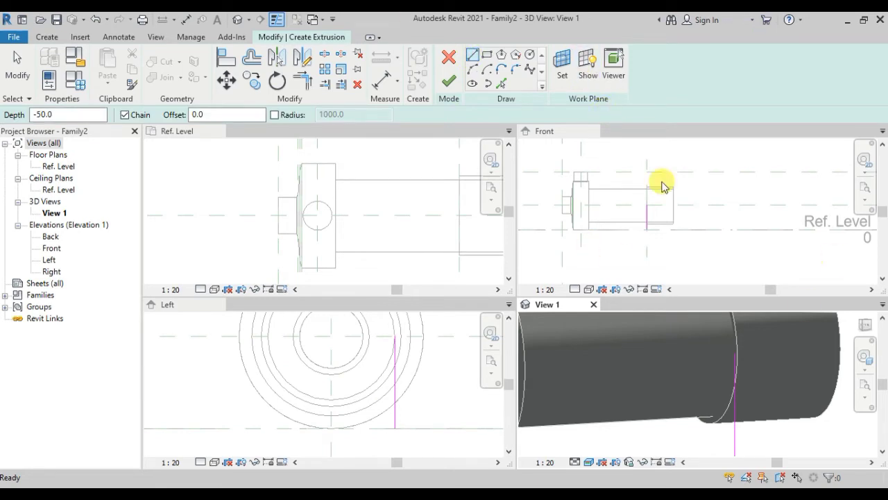
- Draw the support profile: bottom edge, vertical side and an arc along the shaft
{"action": "left_click", "coordinate": [396, 422]}
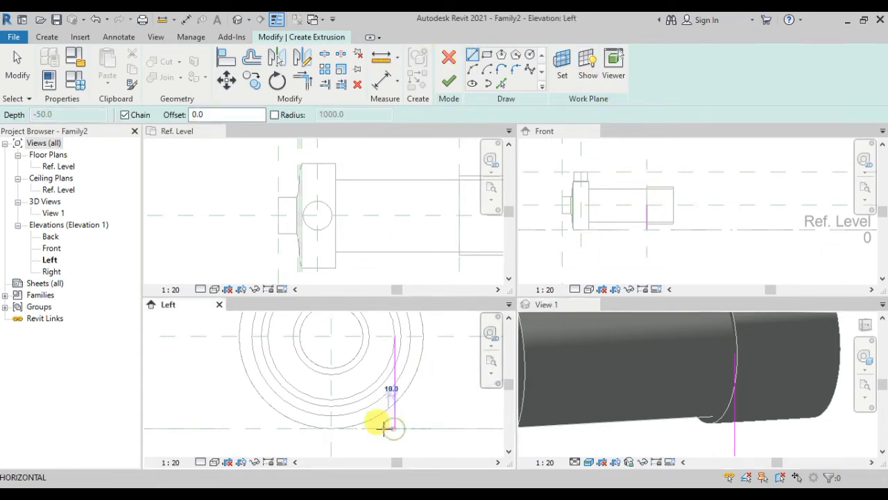
{"action": "left_click", "coordinate": [363, 428]}
{"action": "left_click", "coordinate": [363, 392]}
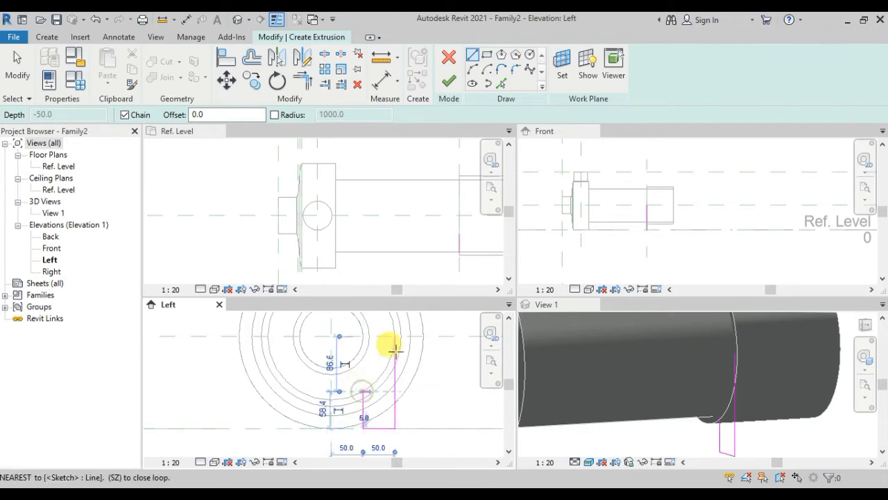
{"action": "left_click", "coordinate": [472, 68]}
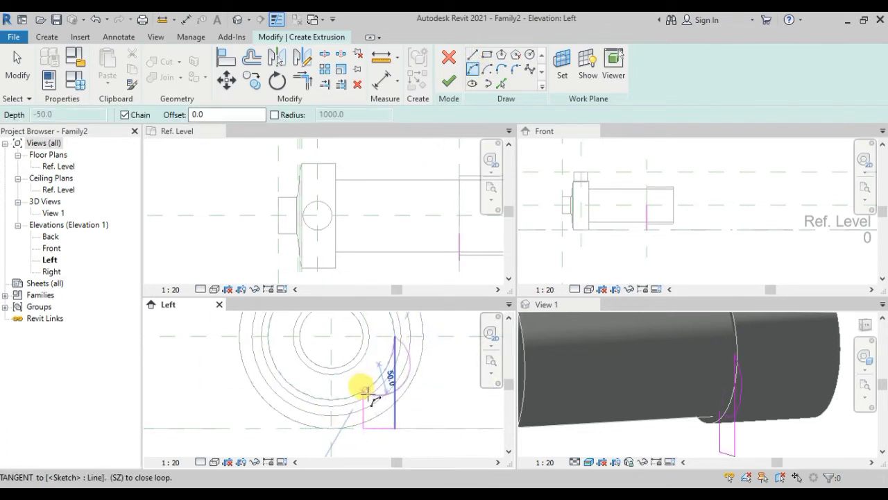
{"action": "left_click", "coordinate": [367, 369]}
{"action": "scroll", "coordinate": [437, 371], "scroll_direction": "up", "scroll_amount": 1}
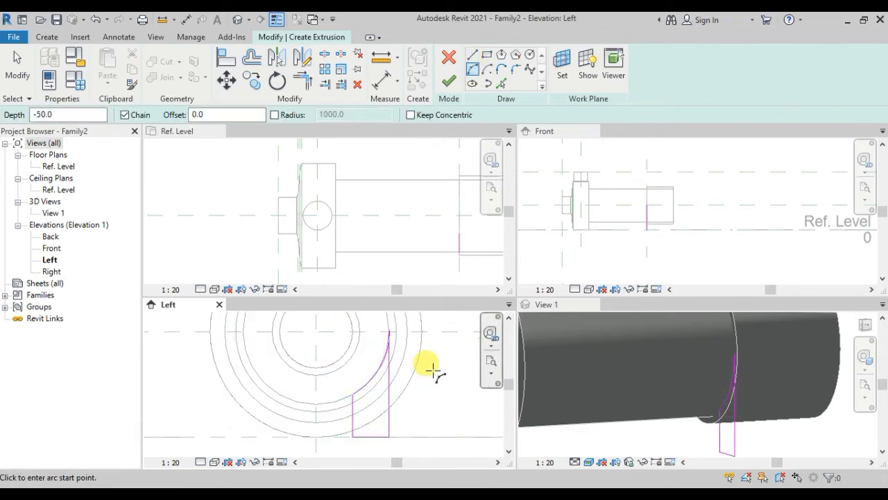
{"action": "key", "text": "Escape"}
- Mirror the support profile about the centre plane and finish the extrusion
{"action": "left_click", "coordinate": [390, 436]}
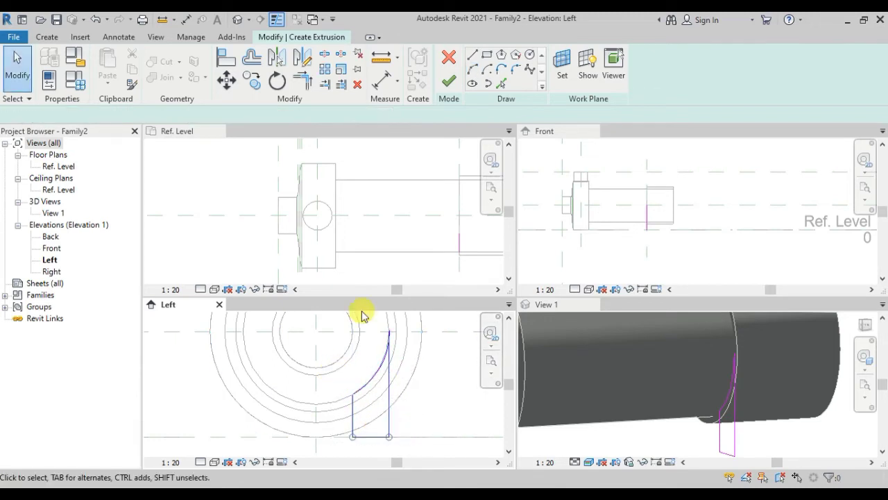
{"action": "left_click", "coordinate": [276, 58]}
{"action": "left_click", "coordinate": [316, 388]}
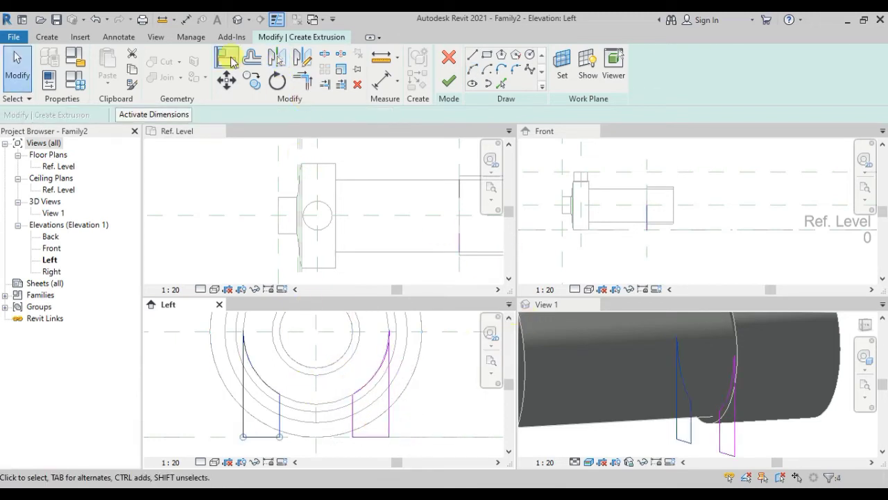
{"action": "left_click", "coordinate": [448, 85]}
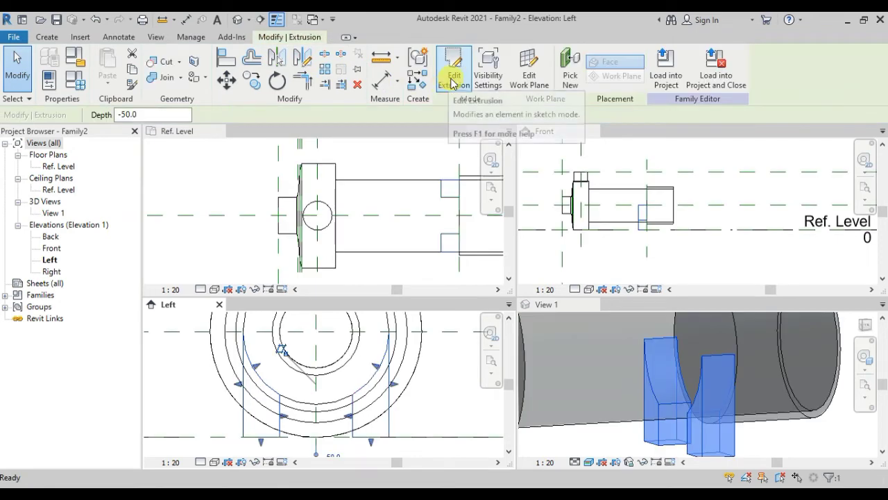
- Orbit to view the new supports, select all elements and start Join Geometry
{"action": "scroll", "coordinate": [717, 436], "scroll_direction": "down", "scroll_amount": 3}
{"action": "scroll", "coordinate": [759, 422], "scroll_direction": "down", "scroll_amount": 2}
{"action": "mouse_move", "coordinate": [759, 422]}
{"action": "middle_mouse_down", "text": "shift"}
{"action": "mouse_move", "coordinate": [687, 435]}
{"action": "mouse_move", "coordinate": [793, 440]}
{"action": "middle_mouse_up", "text": "shift"}
{"action": "left_click_drag", "start_coordinate": [779, 428], "coordinate": [589, 331]}
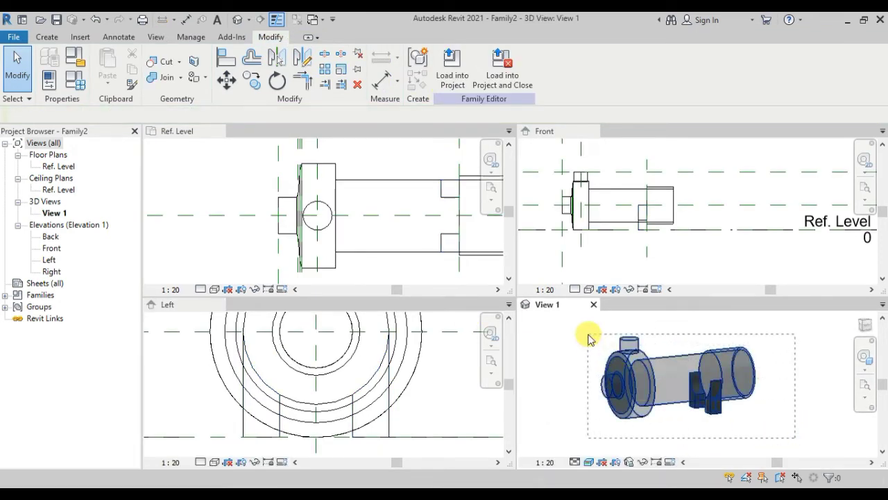
{"action": "left_click", "coordinate": [171, 78]}
- Orbit the model to inspect it from oblique angles, then bring up the Create tools
{"action": "mouse_move", "coordinate": [743, 377]}
{"action": "middle_mouse_down", "text": "shift"}
{"action": "mouse_move", "coordinate": [708, 402]}
{"action": "mouse_move", "coordinate": [694, 432]}
{"action": "mouse_move", "coordinate": [784, 404]}
{"action": "mouse_move", "coordinate": [740, 407]}
{"action": "mouse_move", "coordinate": [743, 422]}
{"action": "mouse_move", "coordinate": [684, 427]}
{"action": "mouse_move", "coordinate": [710, 417]}
{"action": "mouse_move", "coordinate": [680, 426]}
{"action": "mouse_move", "coordinate": [653, 403]}
{"action": "middle_mouse_up", "text": "shift"}
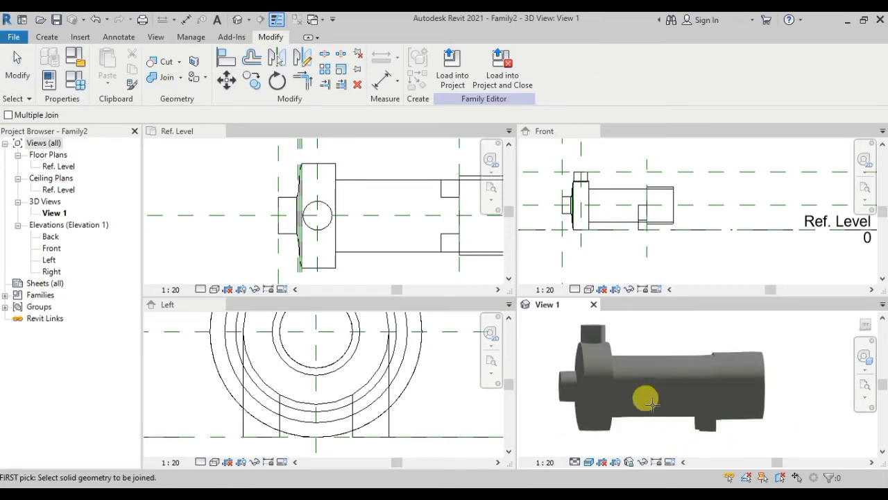
{"action": "mouse_move", "coordinate": [663, 359]}
{"action": "middle_mouse_down", "text": "shift"}
{"action": "mouse_move", "coordinate": [655, 357]}
{"action": "mouse_move", "coordinate": [664, 382]}
{"action": "mouse_move", "coordinate": [680, 372]}
{"action": "mouse_move", "coordinate": [683, 390]}
{"action": "mouse_move", "coordinate": [659, 393]}
{"action": "middle_mouse_up", "text": "shift"}
{"action": "scroll", "coordinate": [654, 395], "scroll_direction": "up", "scroll_amount": 2}
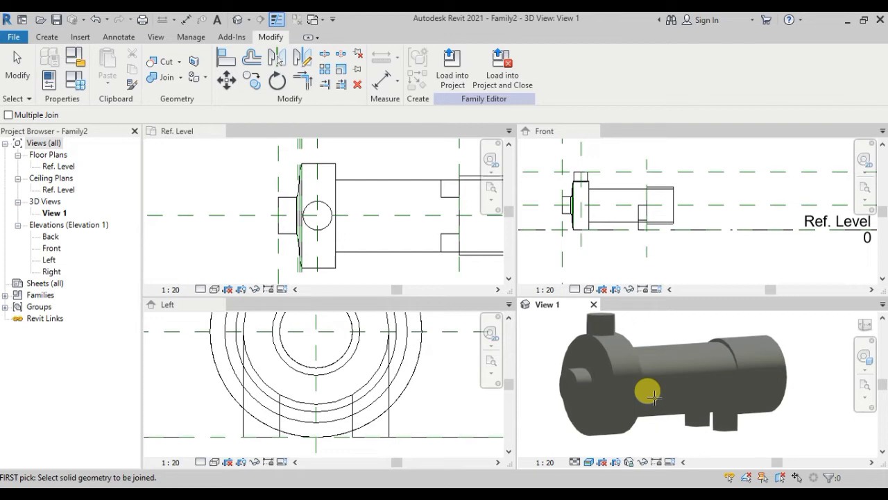
{"action": "scroll", "coordinate": [628, 176], "scroll_direction": "up", "scroll_amount": 1}
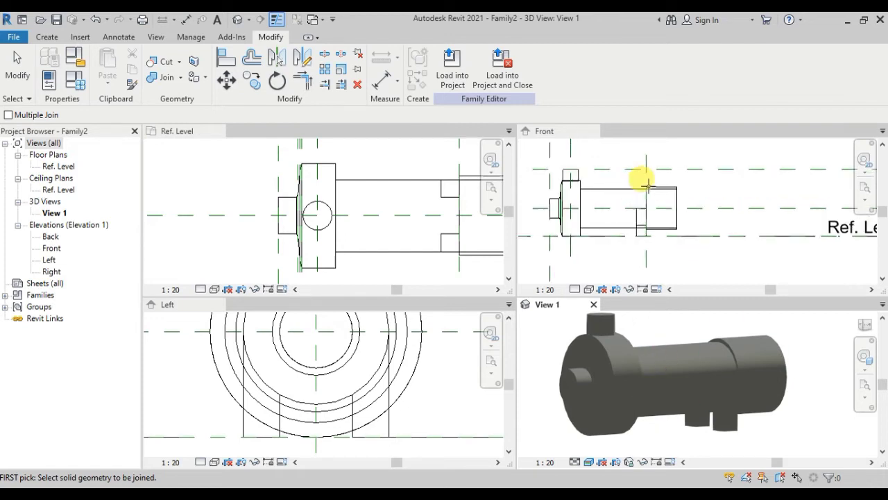
{"action": "scroll", "coordinate": [628, 176], "scroll_direction": "up", "scroll_amount": 1}
{"action": "left_click", "coordinate": [46, 36]}
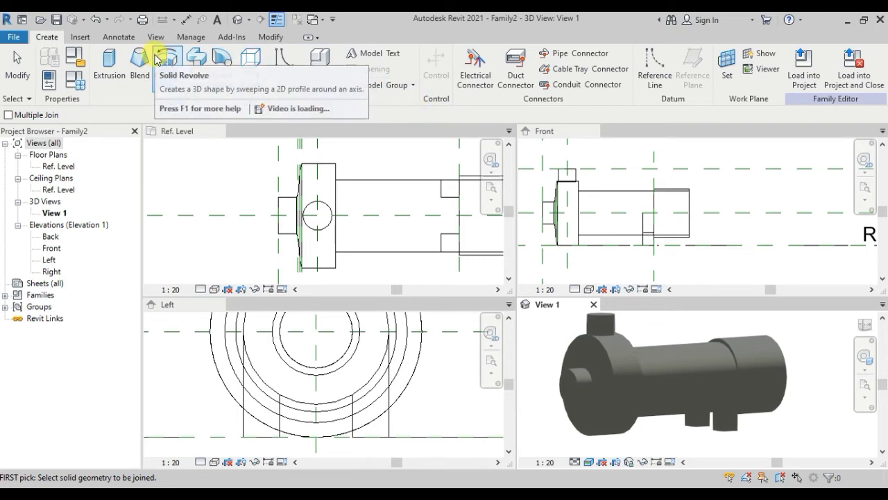
- Start a new extrusion, pick its work plane and open Elevation: Left for sketching
{"action": "left_click", "coordinate": [111, 61]}
{"action": "left_click", "coordinate": [563, 77]}
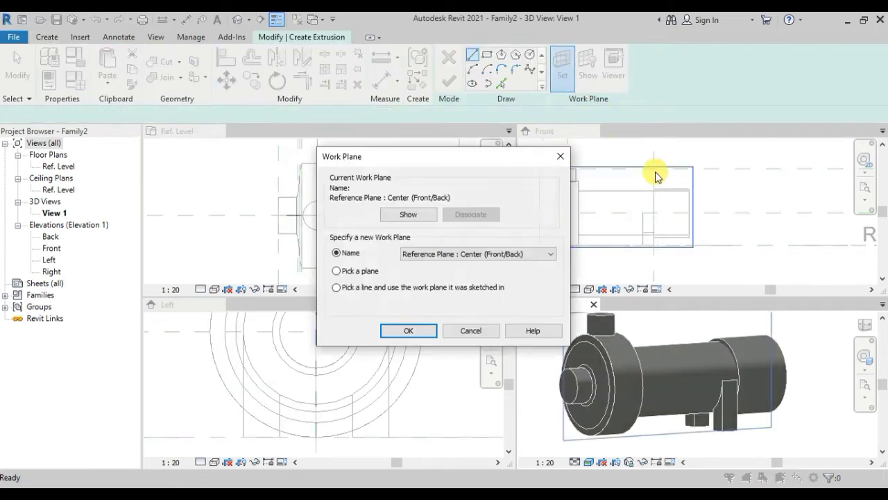
{"action": "left_click", "coordinate": [416, 329]}
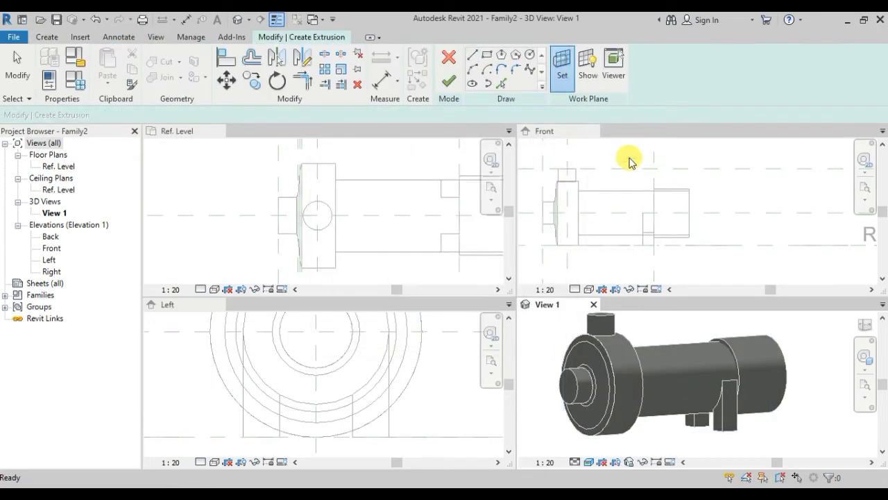
{"action": "left_click", "coordinate": [650, 166]}
{"action": "left_click", "coordinate": [381, 149]}
{"action": "left_click", "coordinate": [471, 383]}
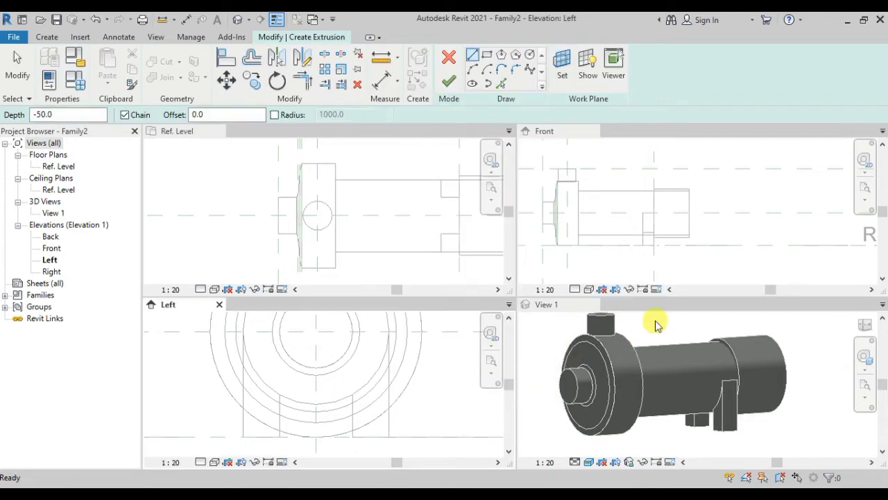
- Bring the circles into view and begin a trial sketch line, then cancel it
{"action": "scroll", "coordinate": [328, 347], "scroll_direction": "down", "scroll_amount": 3}
{"action": "middle_click_drag", "start_coordinate": [333, 338], "coordinate": [323, 343]}
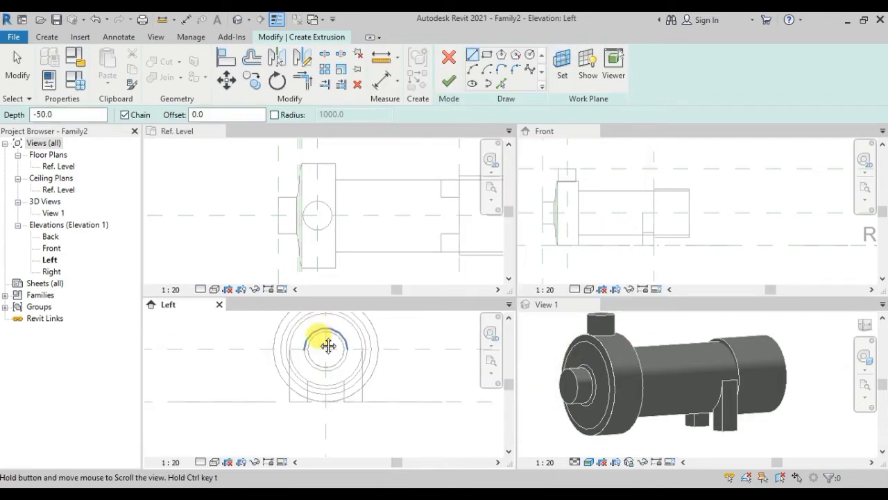
{"action": "scroll", "coordinate": [323, 343], "scroll_direction": "up", "scroll_amount": 3}
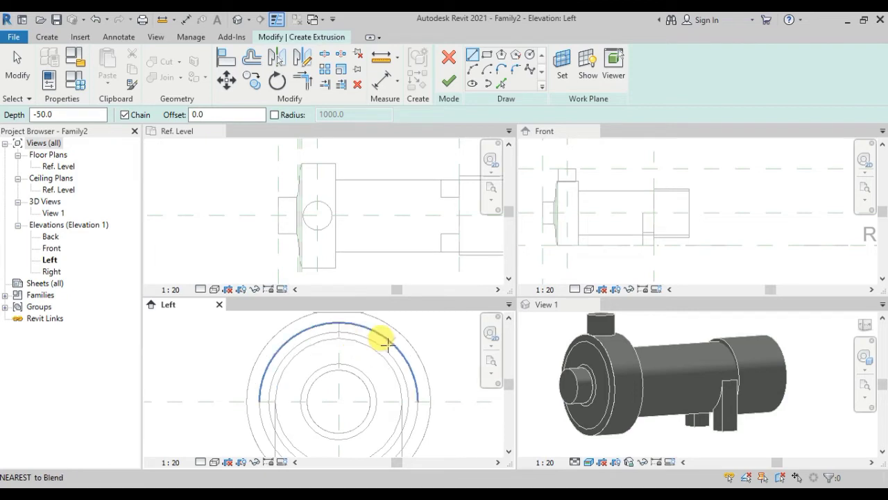
{"action": "left_click", "coordinate": [367, 354]}
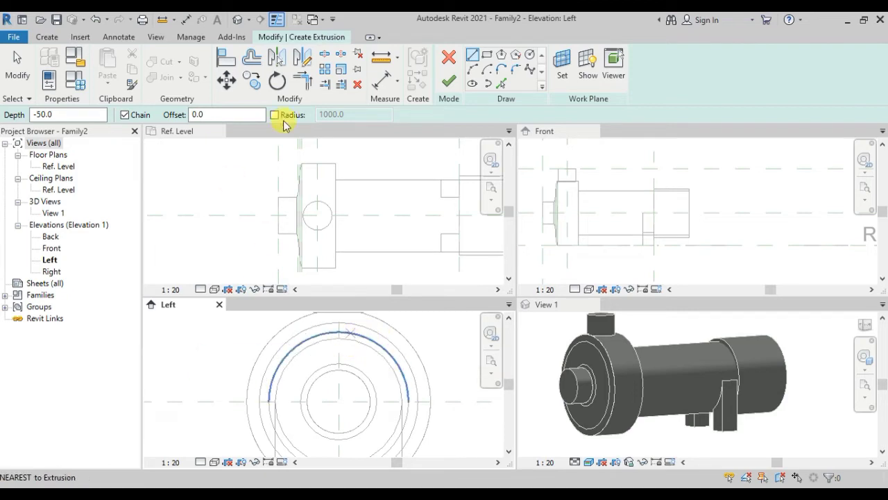
{"action": "left_click", "coordinate": [473, 54]}
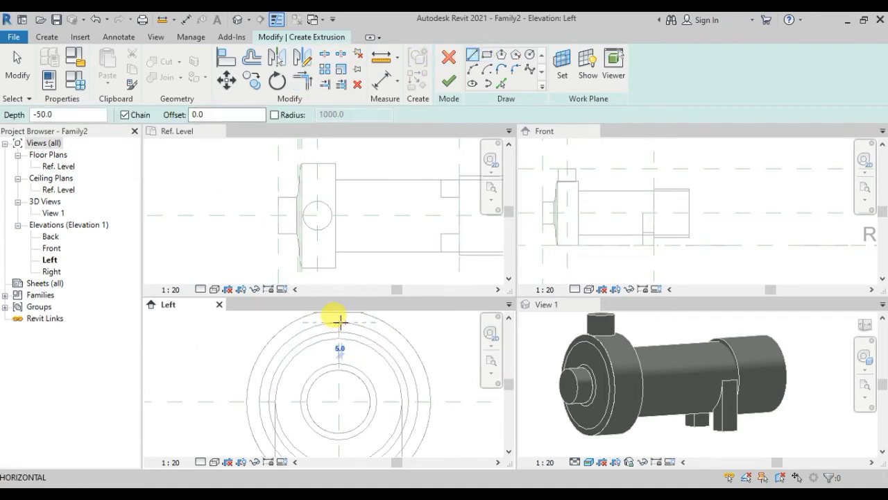
{"action": "left_click", "coordinate": [263, 321]}
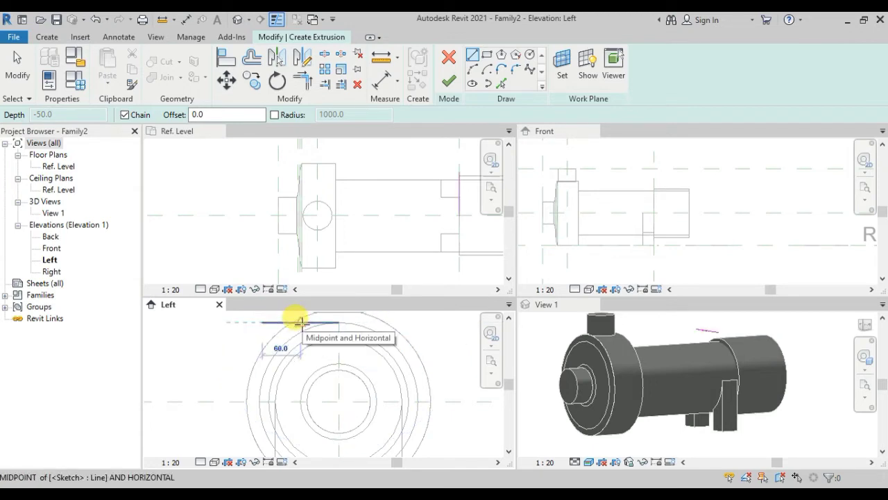
{"action": "key", "text": "Escape"}
{"action": "key", "text": "Escape"}
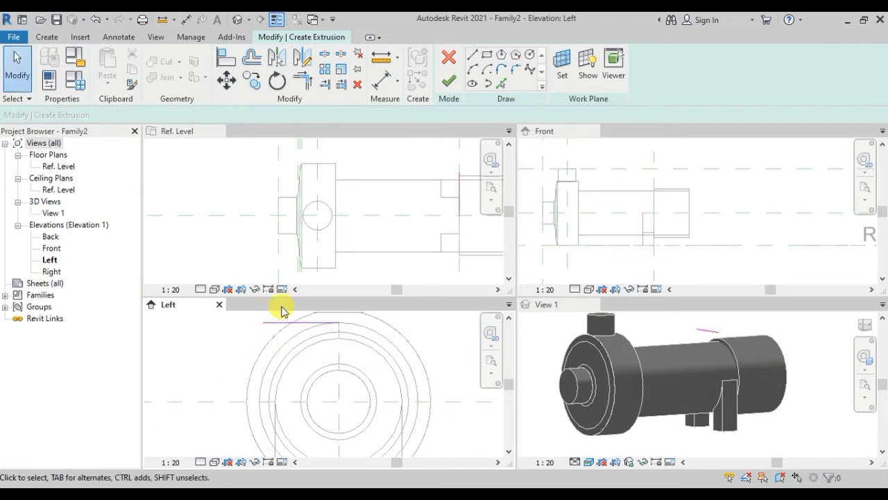
- Delete the stray sketch line and restart the Line tool (LI)
{"action": "key", "text": "l"}
{"action": "key", "text": "i"}
{"action": "left_click", "coordinate": [263, 322]}
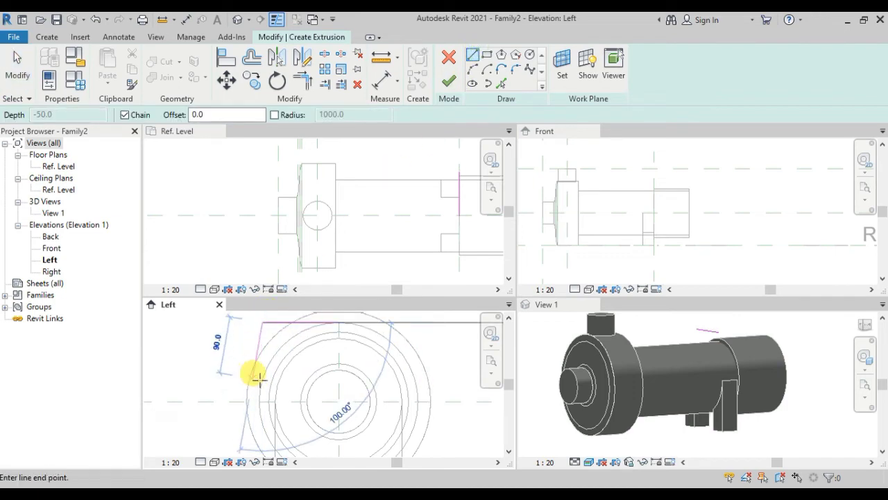
{"action": "key", "text": "Escape"}
{"action": "key", "text": "Escape"}
{"action": "left_click", "coordinate": [283, 322]}
{"action": "key", "text": "Delete"}
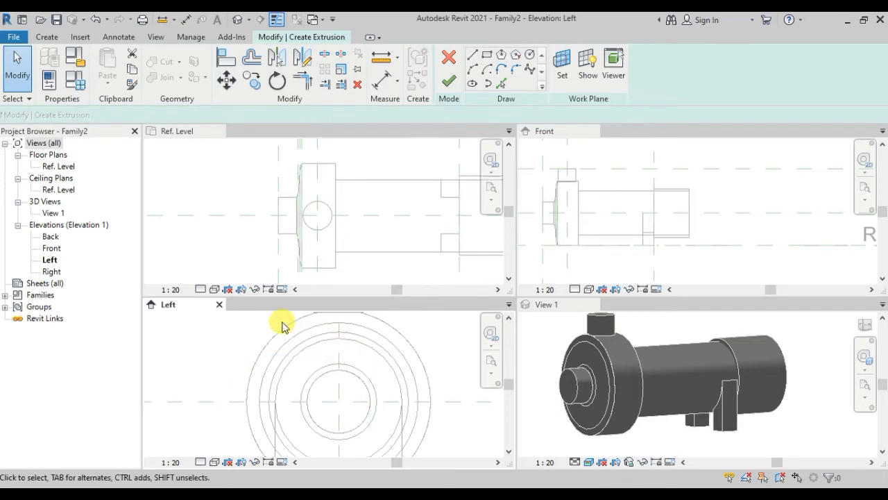
{"action": "key", "text": "l"}
{"action": "key", "text": "i"}
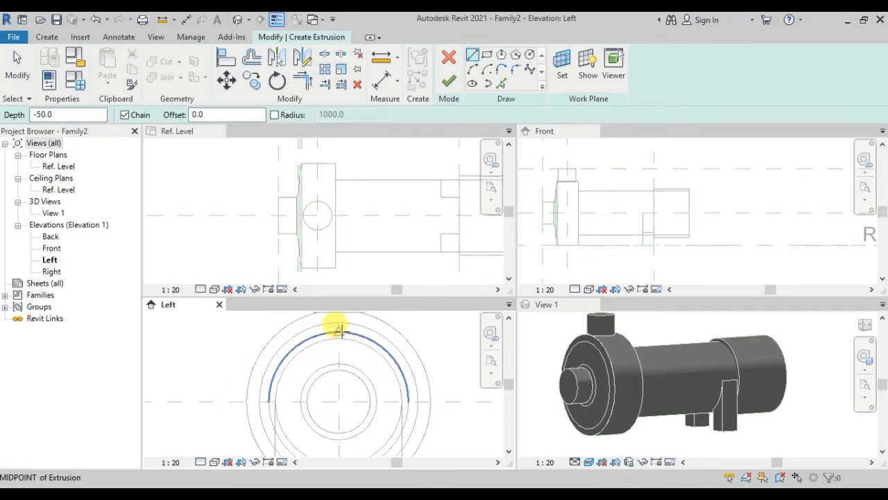
- Draw the half profile's horizontal top edge and vertical side down to the shaft circle
{"action": "middle_click_drag", "start_coordinate": [339, 326], "coordinate": [332, 325]}
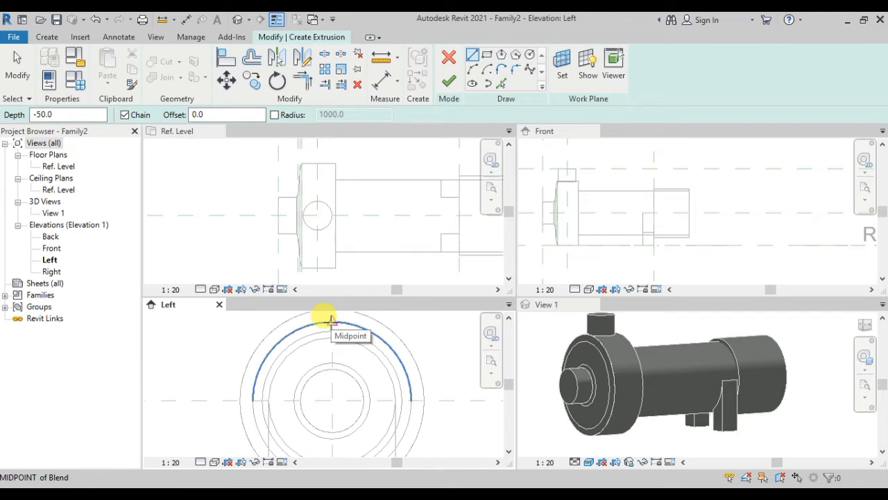
{"action": "left_click", "coordinate": [332, 320]}
{"action": "scroll", "coordinate": [287, 321], "scroll_direction": "up", "scroll_amount": 2}
{"action": "scroll", "coordinate": [285, 320], "scroll_direction": "up", "scroll_amount": 1}
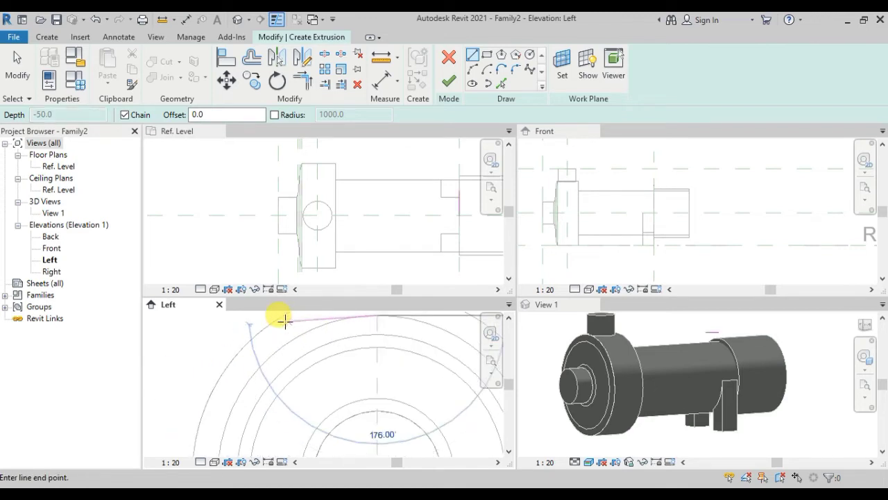
{"action": "left_click", "coordinate": [290, 314]}
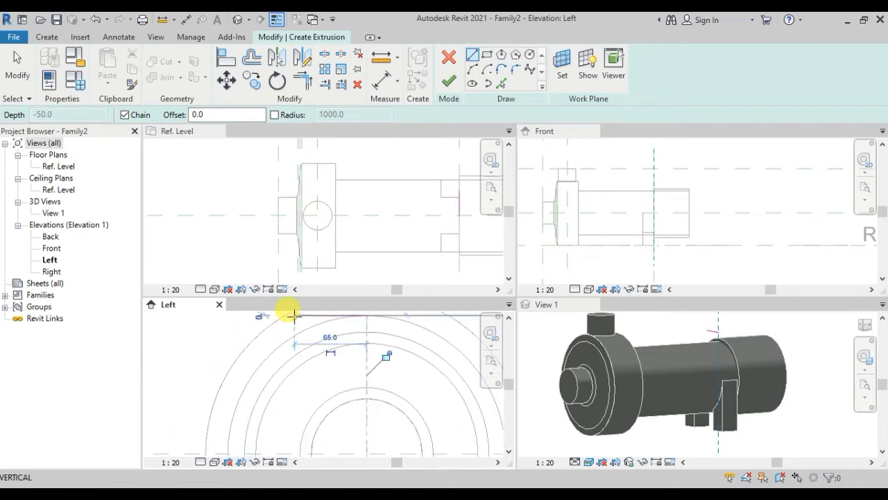
{"action": "scroll", "coordinate": [292, 350], "scroll_direction": "down", "scroll_amount": 1}
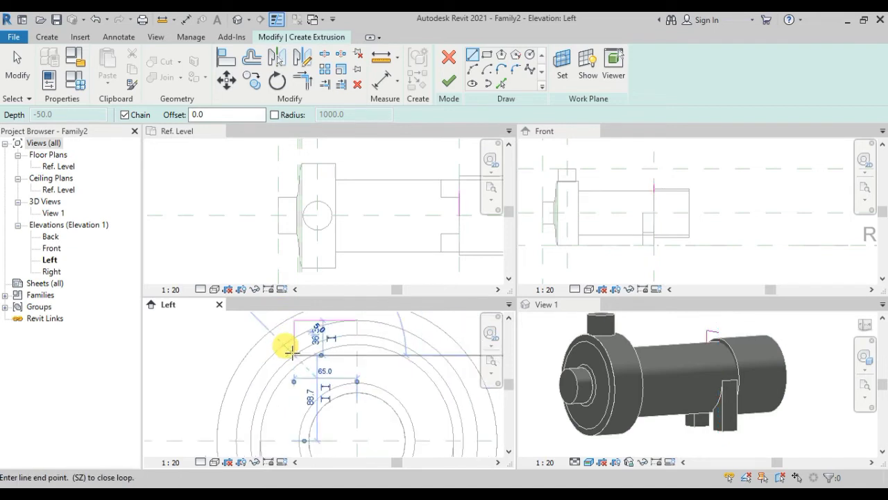
{"action": "left_click", "coordinate": [292, 357]}
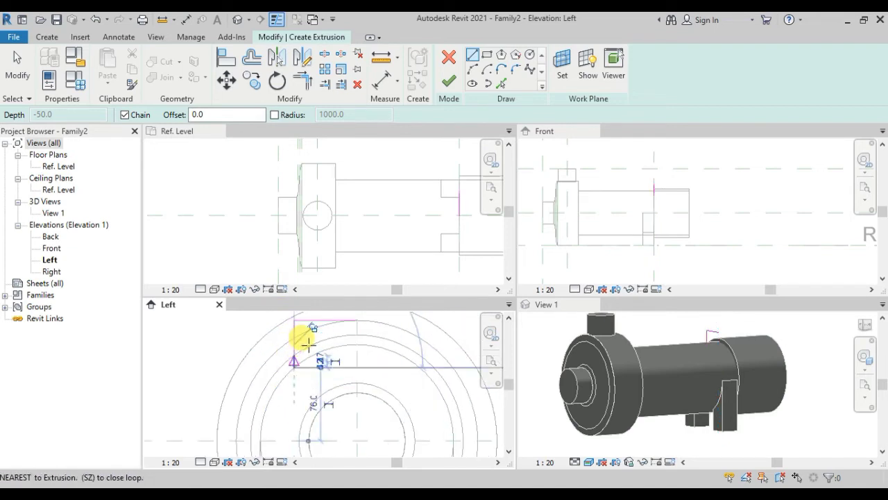
{"action": "key", "text": "Escape"}
{"action": "key", "text": "Escape"}
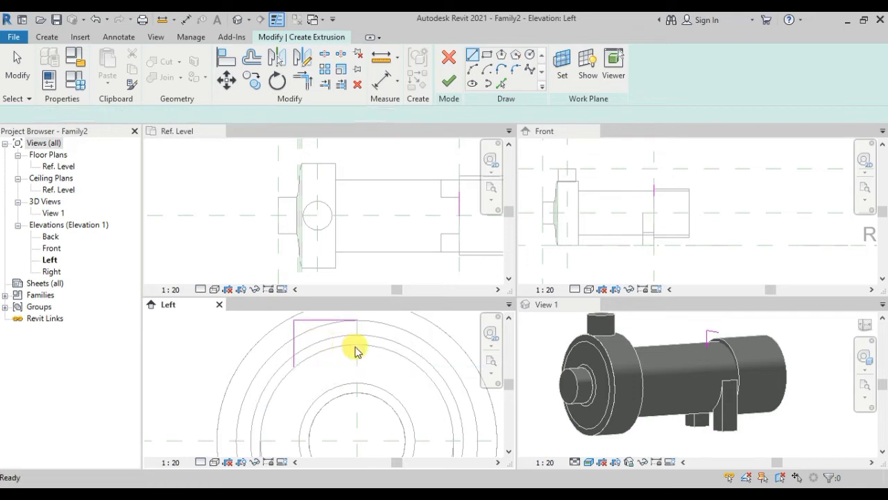
- Close the half profile with an arc following the shaft circle
{"action": "left_click", "coordinate": [472, 54]}
{"action": "left_click", "coordinate": [357, 320]}
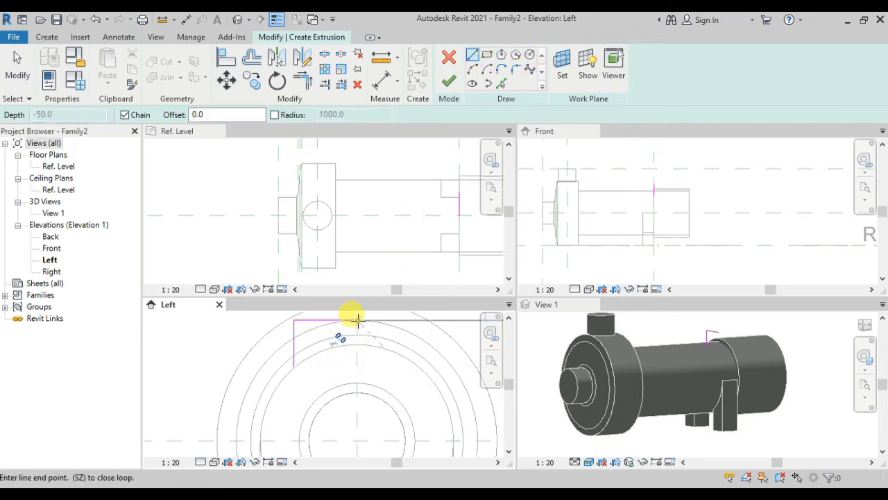
{"action": "left_click", "coordinate": [473, 69]}
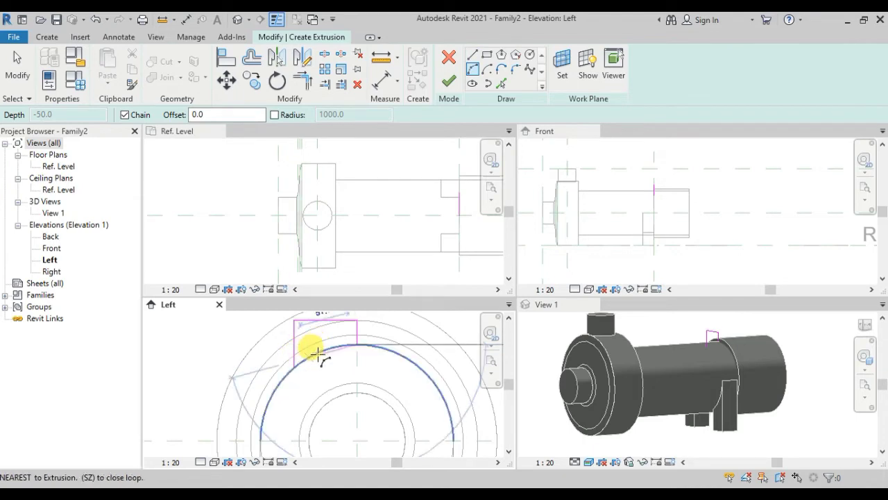
{"action": "left_click", "coordinate": [357, 344]}
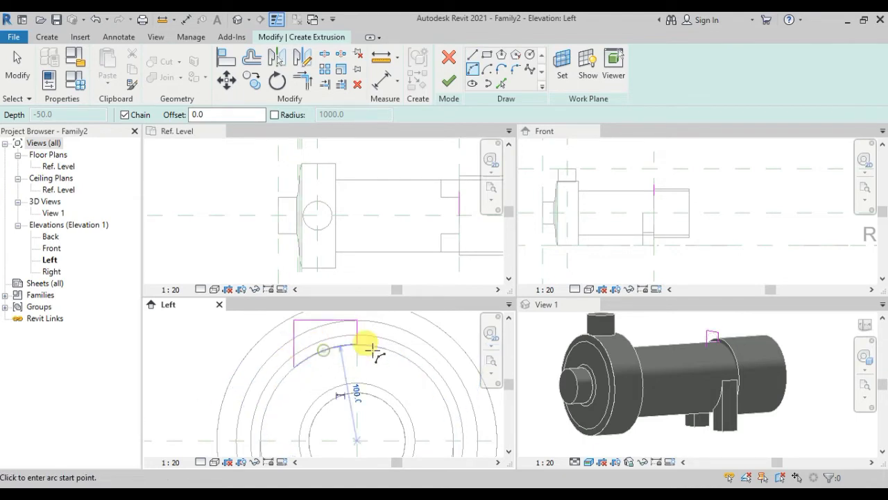
{"action": "key", "text": "Escape"}
{"action": "key", "text": "Escape"}
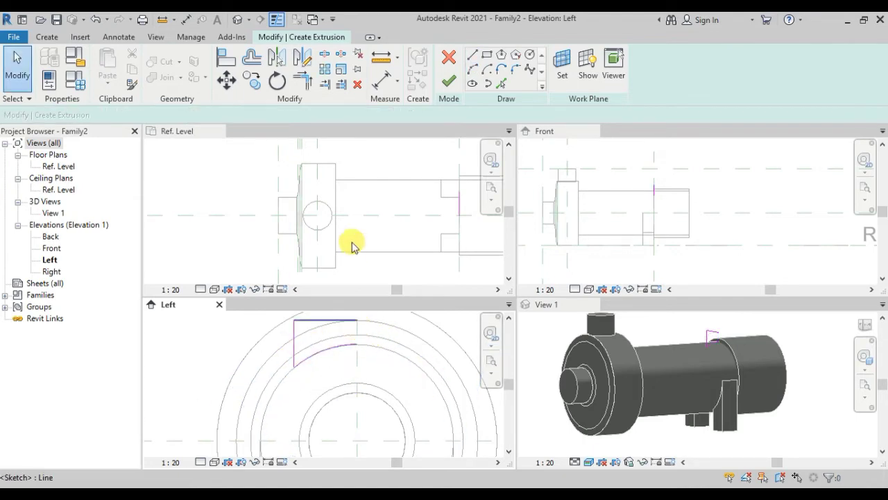
- Mirror the half profile about the vertical axis and finish the saddle extrusion at depth 100
{"action": "left_click_drag", "start_coordinate": [360, 371], "coordinate": [269, 313]}
{"action": "left_click", "coordinate": [277, 58]}
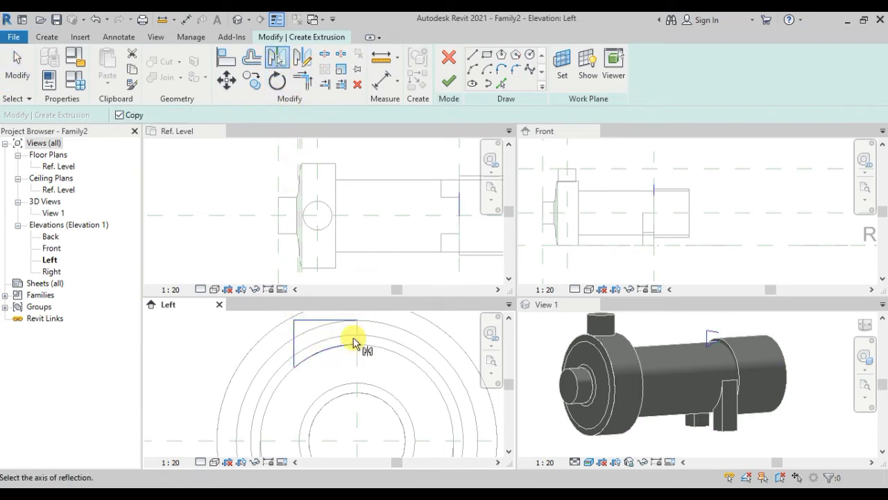
{"action": "left_click", "coordinate": [357, 340]}
{"action": "left_click", "coordinate": [449, 81]}
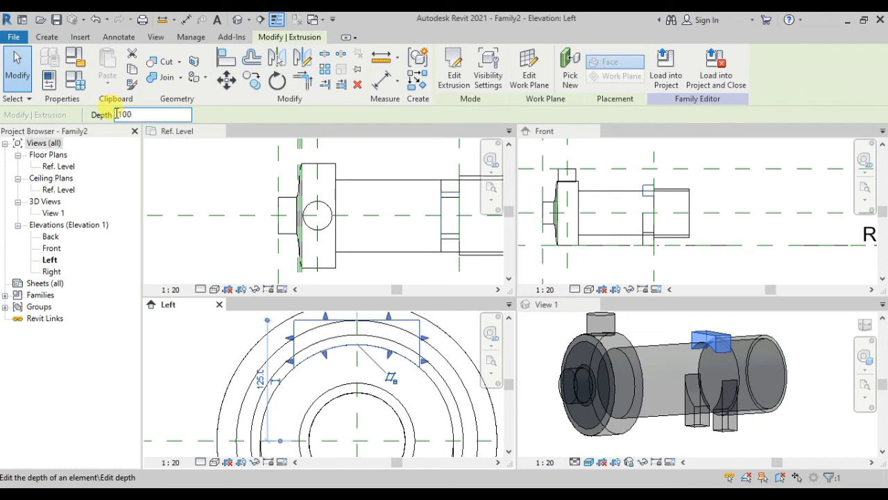
{"action": "key", "text": "Return"}
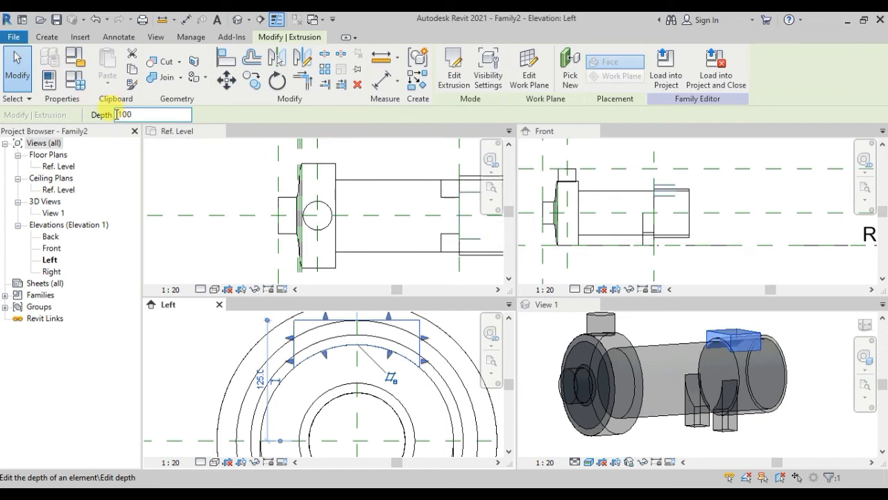
- Flip the extrusion depth to -100, then select the whole model in 3D for joining
{"action": "type", "text": "-"}
{"action": "key", "text": "Return"}
{"action": "left_click", "coordinate": [803, 398]}
{"action": "scroll", "coordinate": [765, 423], "scroll_direction": "down", "scroll_amount": 2}
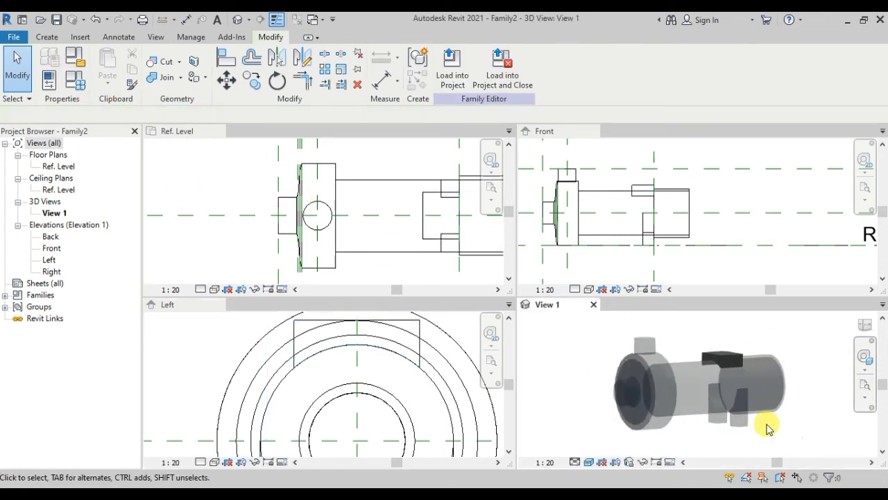
{"action": "left_click_drag", "start_coordinate": [809, 444], "coordinate": [622, 340]}
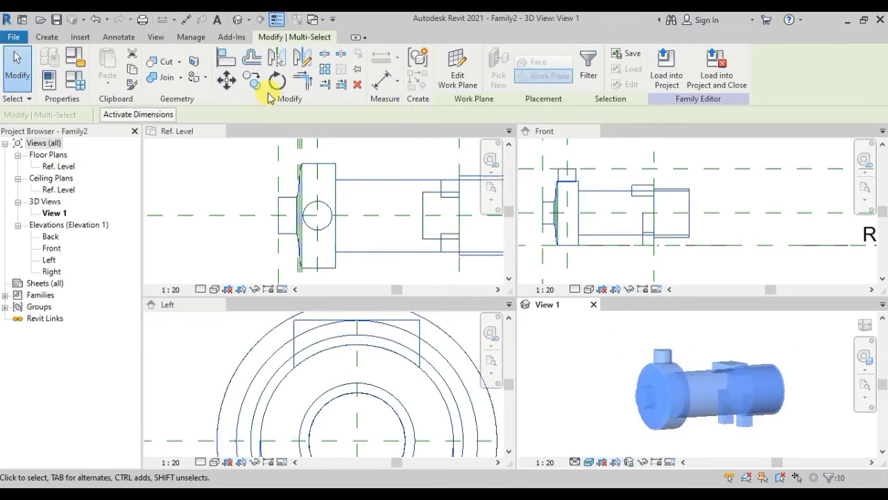
{"action": "left_click", "coordinate": [165, 82]}
{"action": "scroll", "coordinate": [674, 249], "scroll_direction": "up", "scroll_amount": 2}
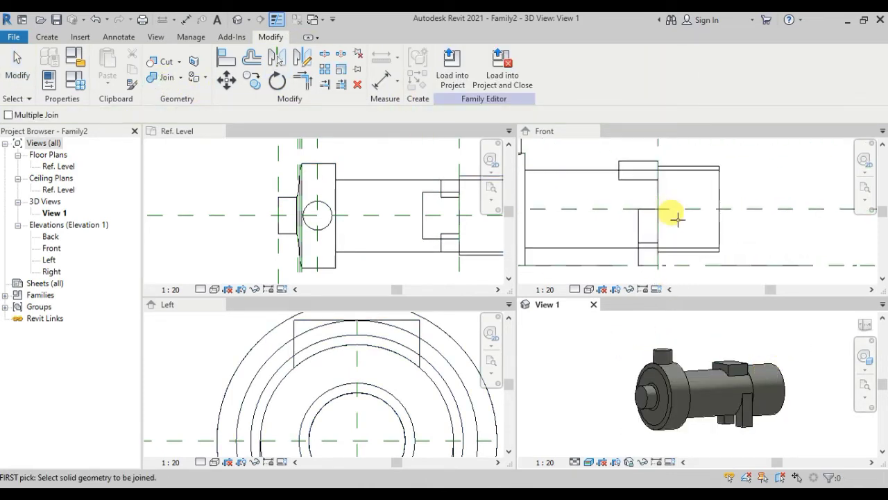
{"action": "scroll", "coordinate": [768, 190], "scroll_direction": "up", "scroll_amount": 1}
- Cancel the join and stretch the saddle block's end further left in the Front view
{"action": "key", "text": "Escape"}
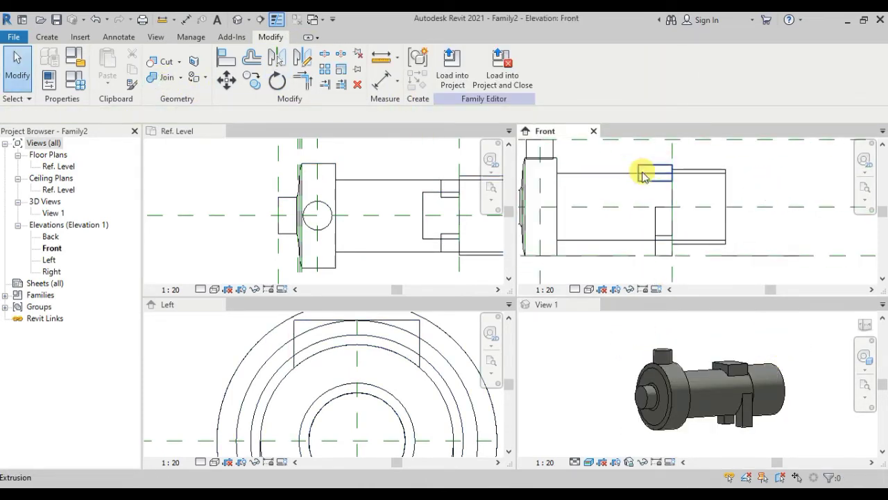
{"action": "left_click", "coordinate": [637, 178]}
{"action": "left_click_drag", "start_coordinate": [637, 178], "coordinate": [621, 176]}
{"action": "left_click", "coordinate": [758, 197]}
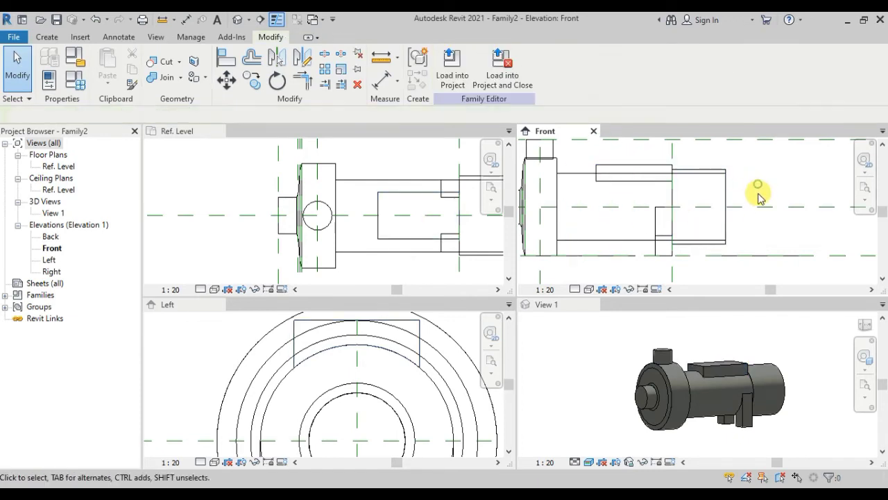
- Select the lower block of the model in the 3D view
{"action": "left_click", "coordinate": [722, 428]}
{"action": "scroll", "coordinate": [708, 428], "scroll_direction": "down", "scroll_amount": 2}
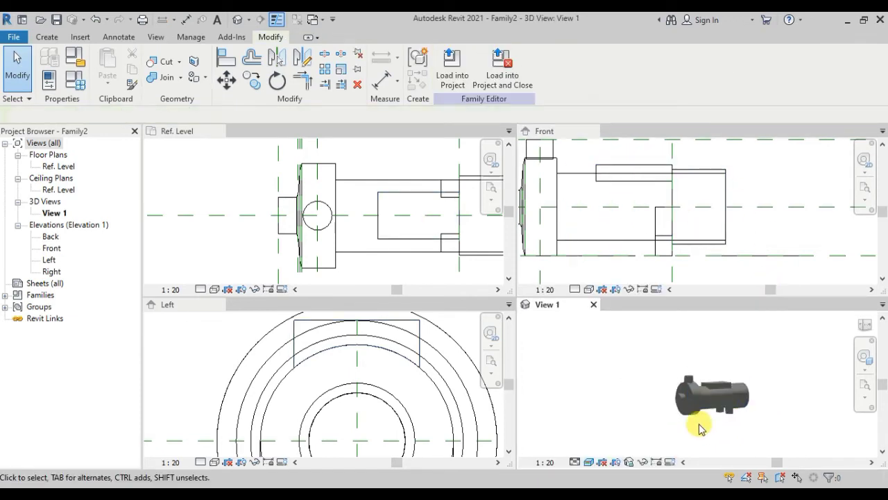
{"action": "scroll", "coordinate": [700, 428], "scroll_direction": "up", "scroll_amount": 1}
{"action": "scroll", "coordinate": [644, 214], "scroll_direction": "down", "scroll_amount": 2}
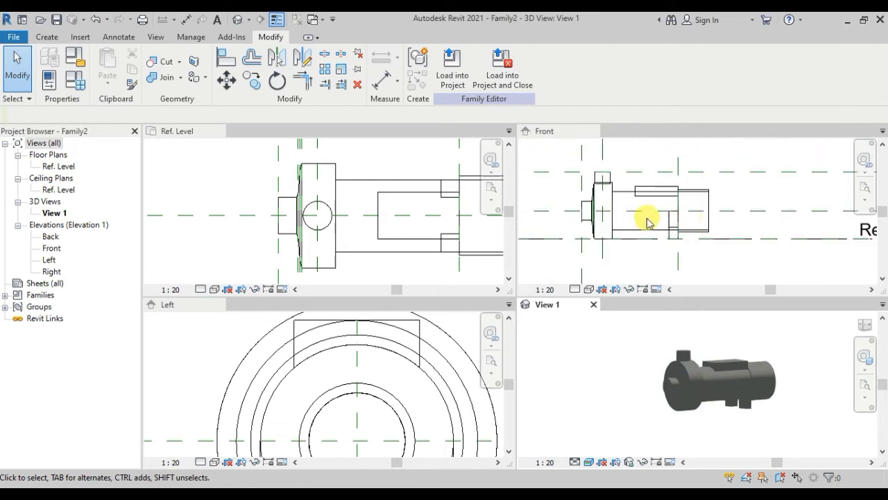
{"action": "left_click", "coordinate": [746, 395]}
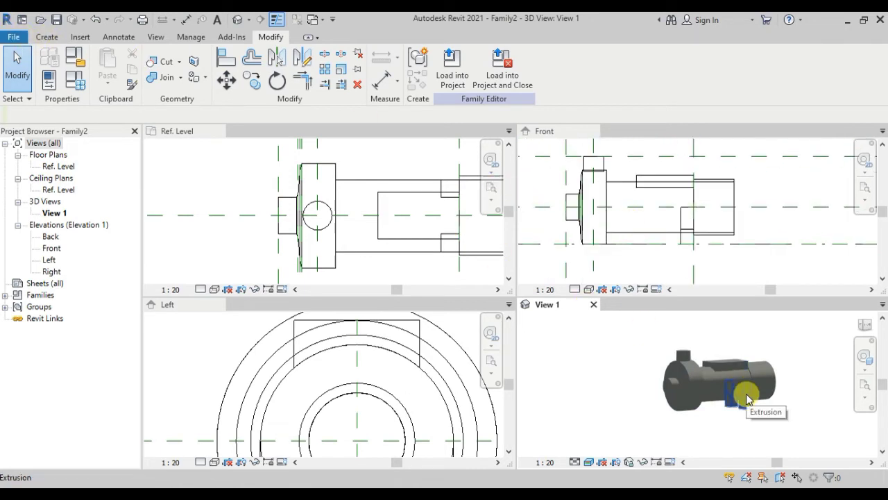
- Start a new extrusion on a plane picked in the Front elevation, sketching in the Left elevation
{"action": "left_click", "coordinate": [50, 38]}
{"action": "left_click", "coordinate": [111, 61]}
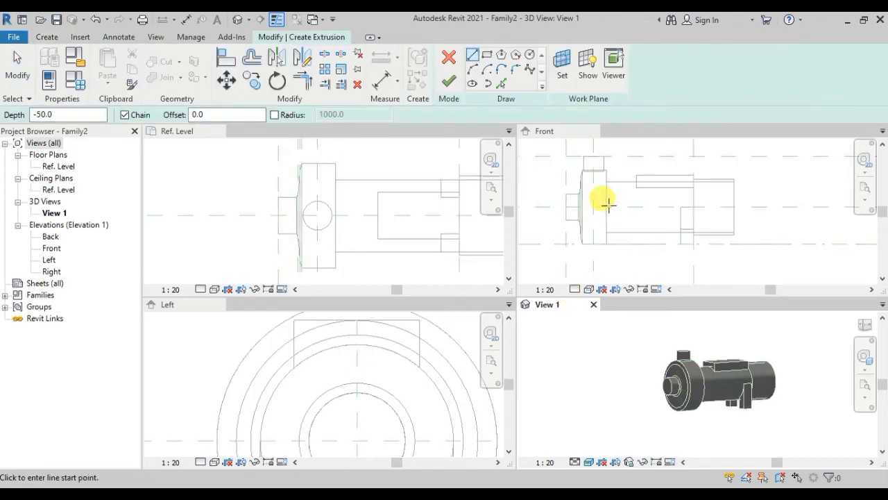
{"action": "left_click", "coordinate": [562, 61]}
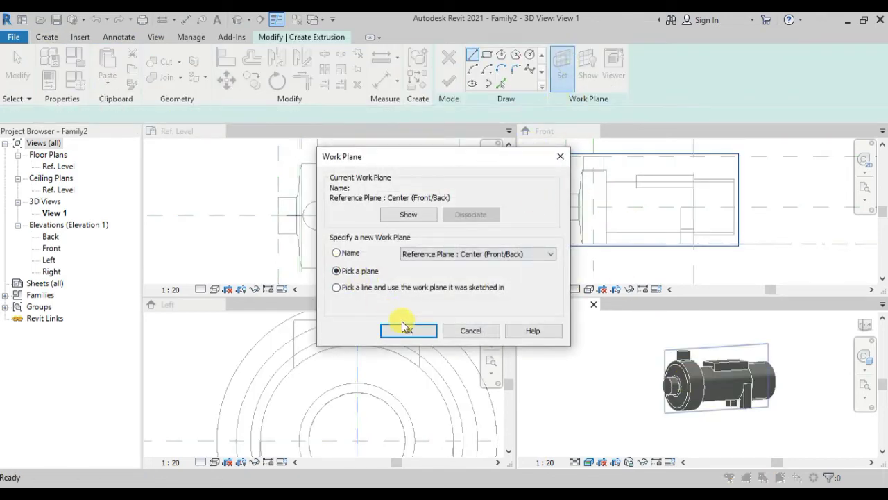
{"action": "left_click", "coordinate": [406, 330]}
{"action": "left_click", "coordinate": [615, 192]}
{"action": "left_click", "coordinate": [590, 189]}
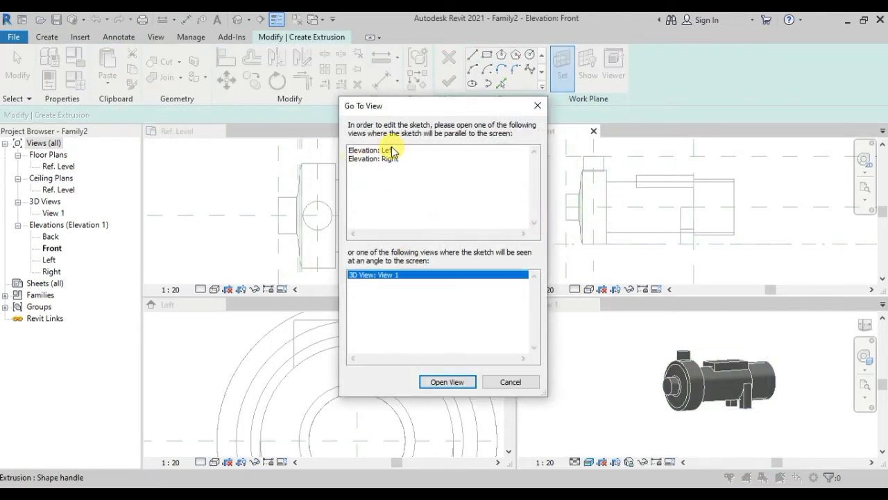
{"action": "left_click", "coordinate": [368, 150]}
{"action": "left_click", "coordinate": [436, 382]}
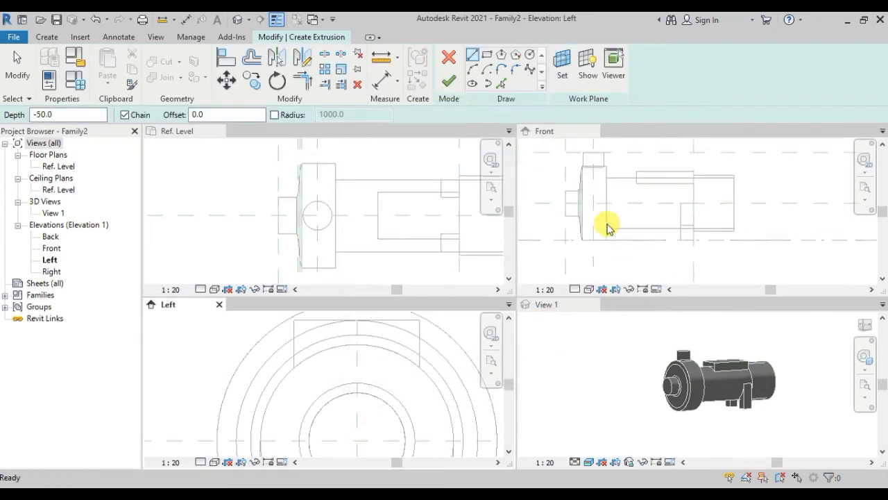
{"action": "left_click", "coordinate": [608, 174]}
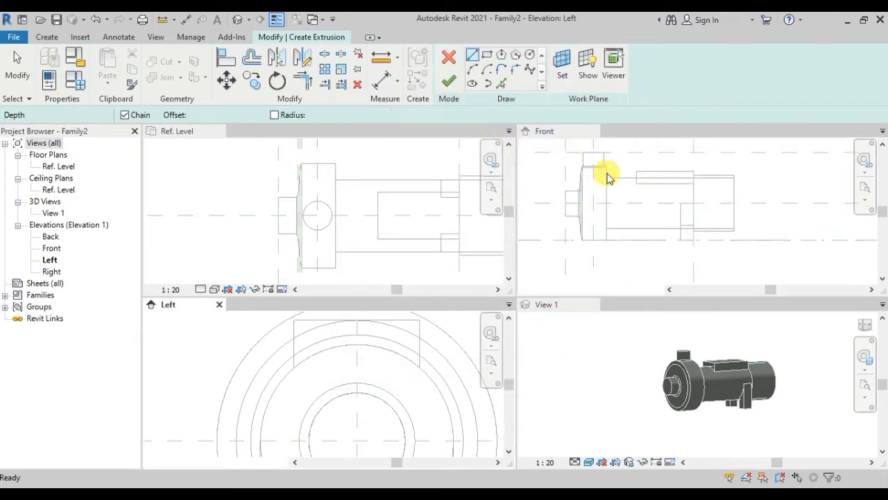
{"action": "left_click", "coordinate": [827, 470]}
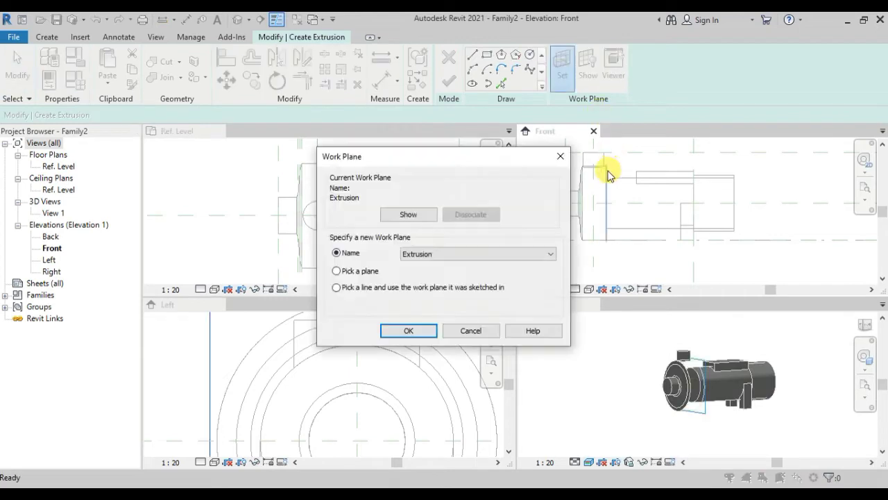
{"action": "left_click", "coordinate": [411, 331]}
{"action": "left_click", "coordinate": [603, 199]}
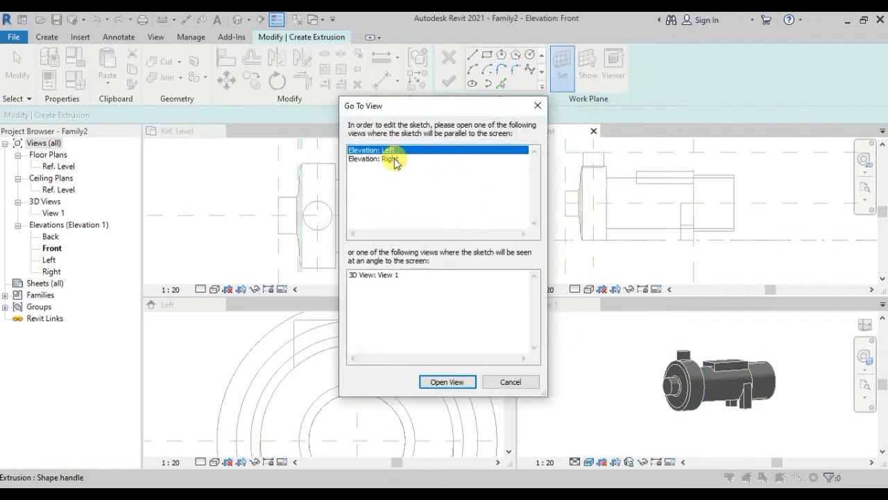
{"action": "left_click", "coordinate": [444, 380]}
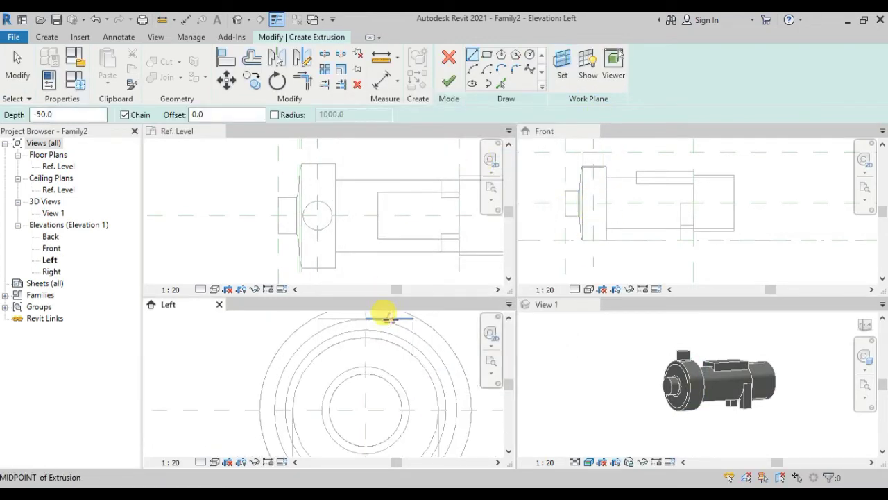
- Sketch the half support: vertical side, 60 foot edge, short rise and an arc under the cylinder
{"action": "scroll", "coordinate": [377, 375], "scroll_direction": "down", "scroll_amount": 2}
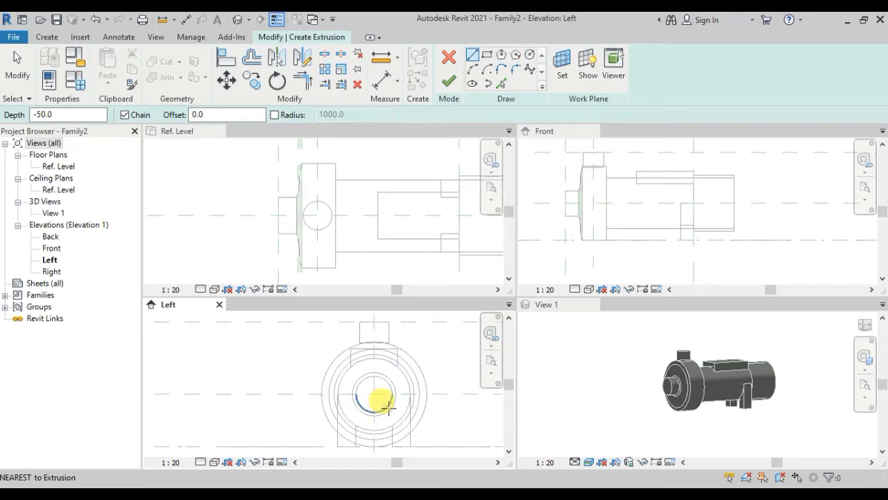
{"action": "middle_click_drag", "start_coordinate": [402, 403], "coordinate": [316, 394]}
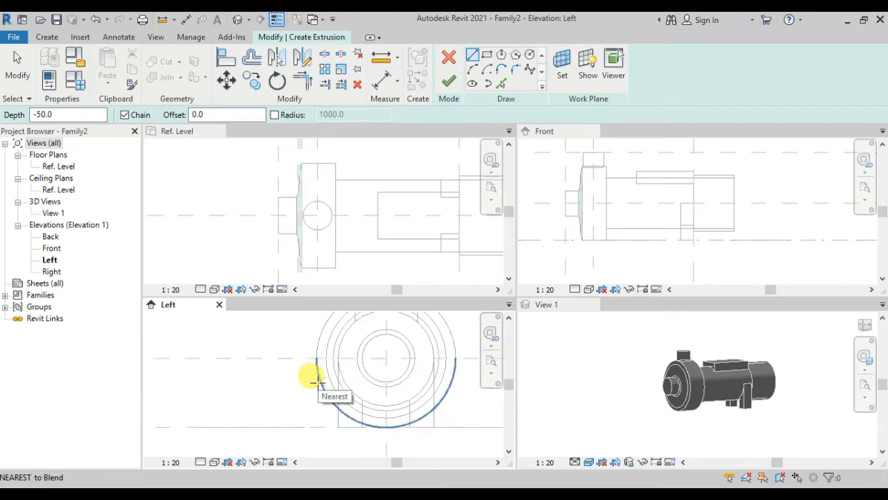
{"action": "left_click", "coordinate": [316, 358]}
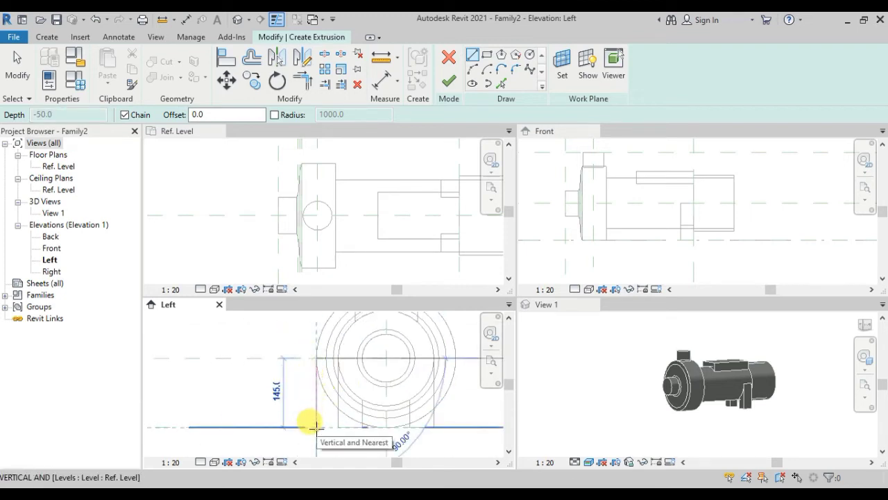
{"action": "left_click", "coordinate": [315, 426]}
{"action": "left_click", "coordinate": [343, 426]}
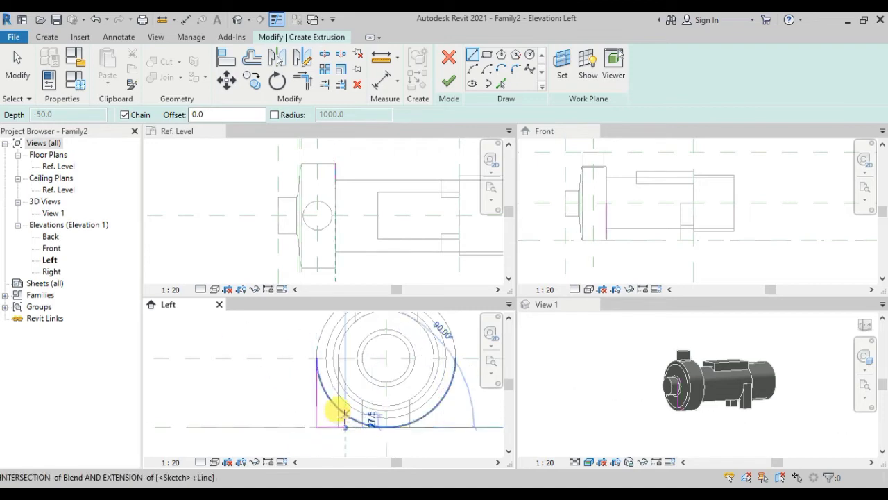
{"action": "left_click", "coordinate": [342, 410]}
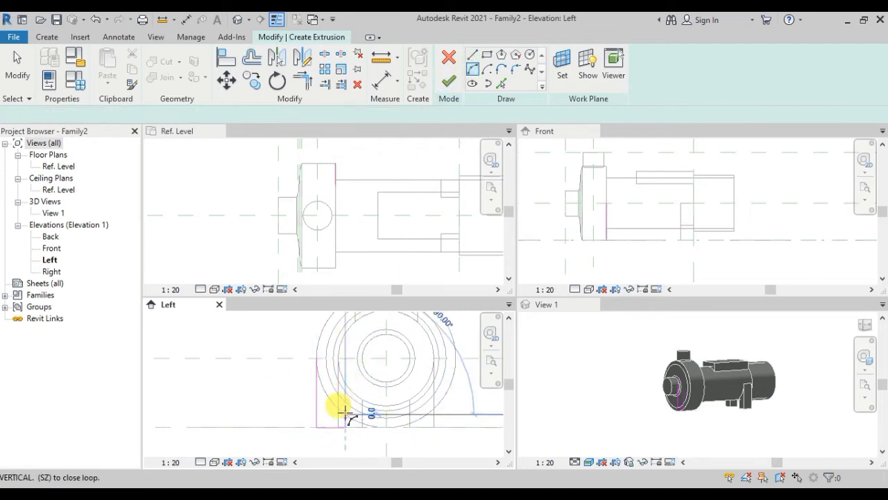
{"action": "key", "text": "Escape"}
{"action": "key", "text": "Escape"}
{"action": "left_click", "coordinate": [473, 69]}
{"action": "left_click", "coordinate": [343, 410]}
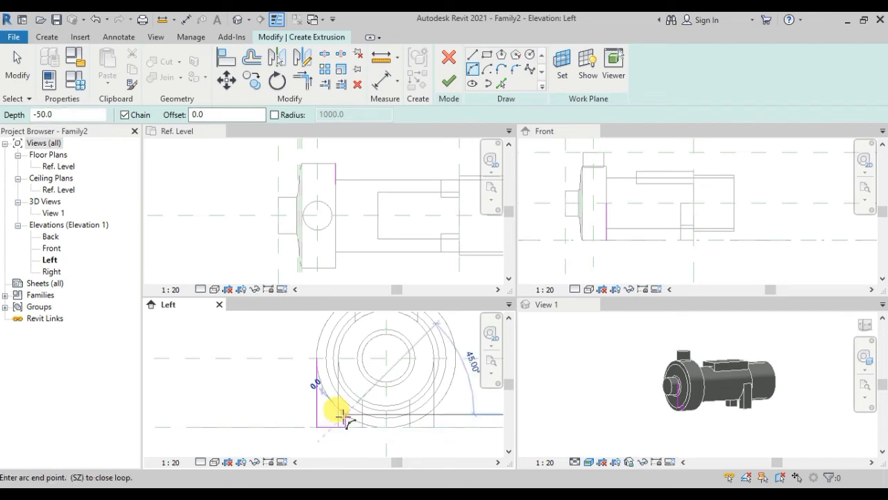
{"action": "left_click", "coordinate": [316, 357]}
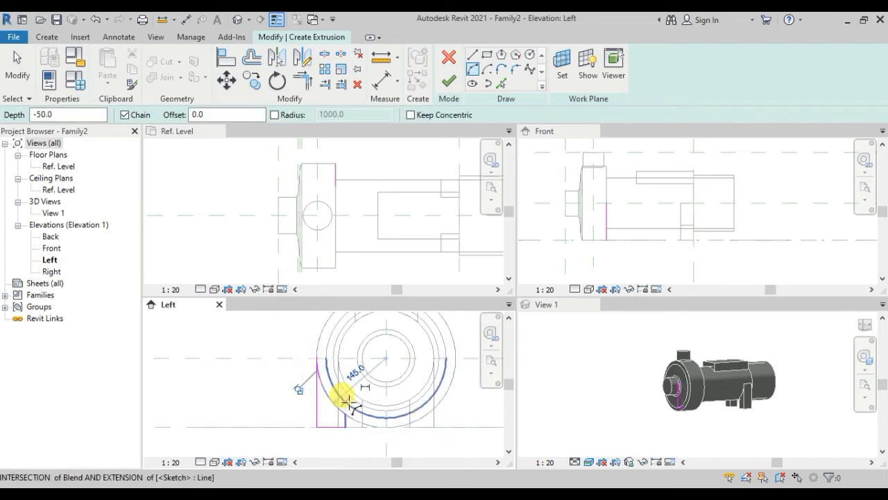
{"action": "left_click", "coordinate": [346, 399]}
{"action": "key", "text": "Escape"}
- Mirror the half profile across the vertical centre axis and finish the extrusion at depth -50
{"action": "left_click_drag", "start_coordinate": [364, 441], "coordinate": [281, 367]}
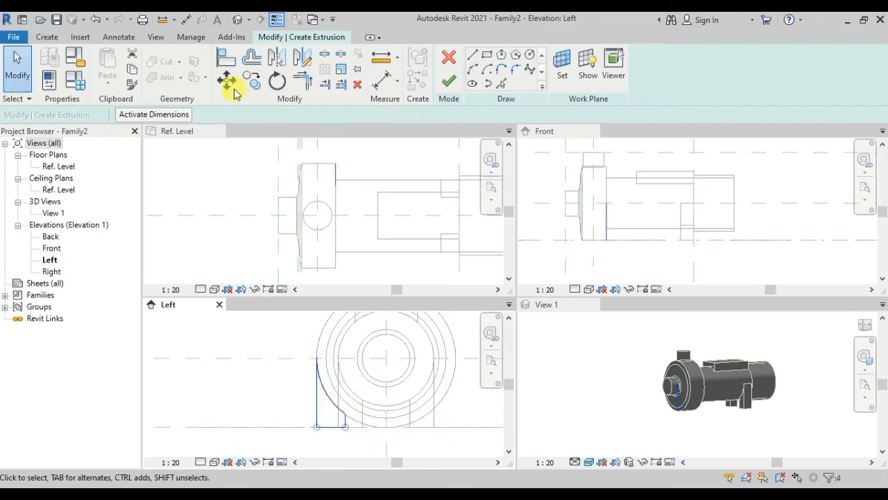
{"action": "left_click", "coordinate": [283, 59]}
{"action": "left_click", "coordinate": [386, 341]}
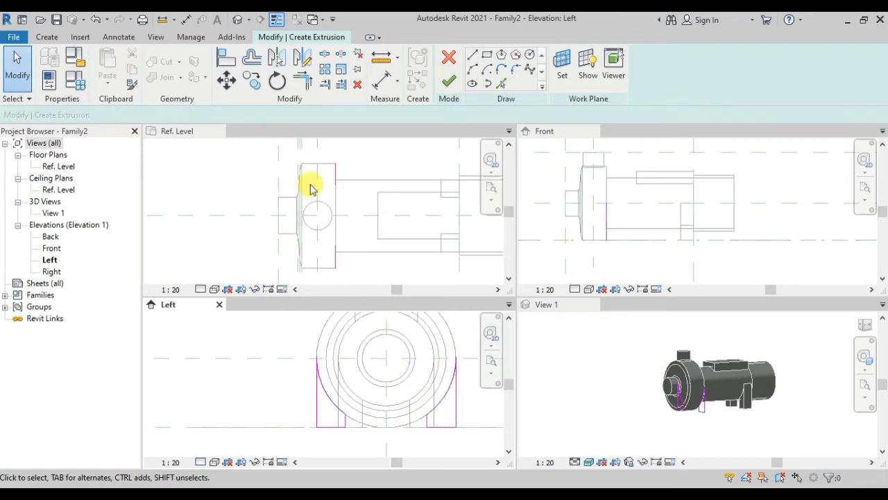
{"action": "left_click", "coordinate": [444, 81]}
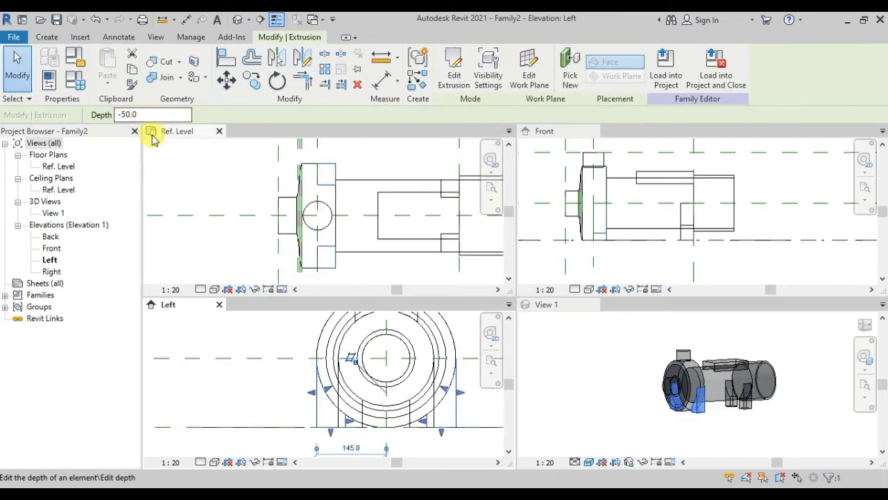
- Join all the model's solids together with Join Geometry in the 3D view
{"action": "left_click", "coordinate": [566, 343]}
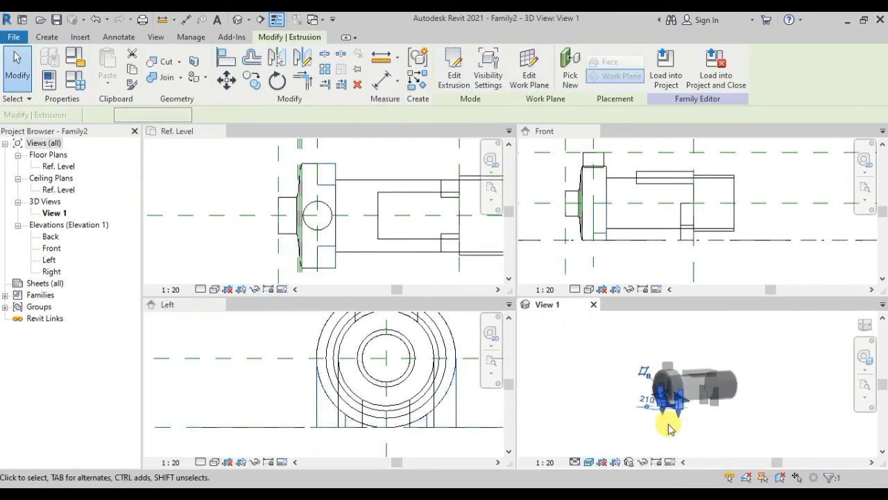
{"action": "left_click_drag", "start_coordinate": [754, 424], "coordinate": [628, 350]}
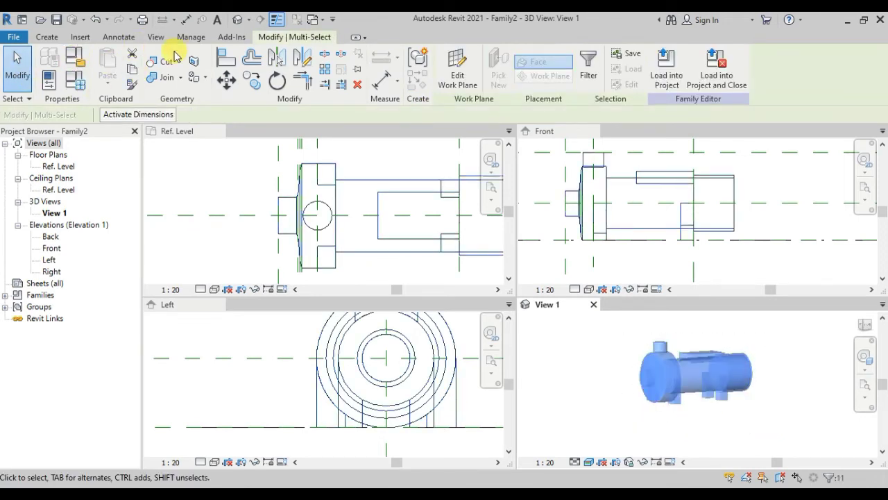
{"action": "left_click", "coordinate": [174, 81]}
{"action": "mouse_move", "coordinate": [730, 406]}
{"action": "middle_mouse_down", "text": "shift"}
{"action": "mouse_move", "coordinate": [709, 445]}
{"action": "mouse_move", "coordinate": [726, 450]}
{"action": "middle_mouse_up", "text": "shift"}
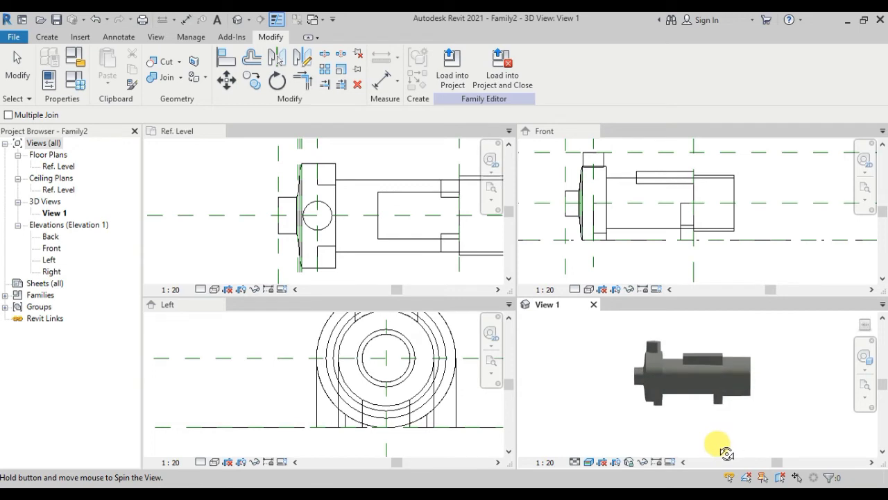
{"action": "scroll", "coordinate": [599, 241], "scroll_direction": "up", "scroll_amount": 2}
{"action": "scroll", "coordinate": [590, 232], "scroll_direction": "up", "scroll_amount": 2}
{"action": "key", "text": "Escape"}
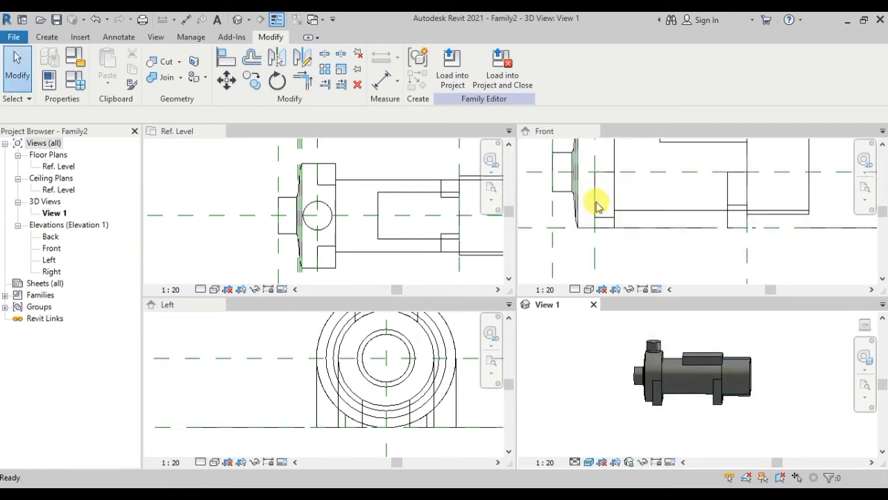
- Stretch the saddle supports out to the reference plane, about -99.3 deep, and inspect them in 3D
{"action": "left_click", "coordinate": [595, 203]}
{"action": "left_click_drag", "start_coordinate": [593, 201], "coordinate": [582, 208]}
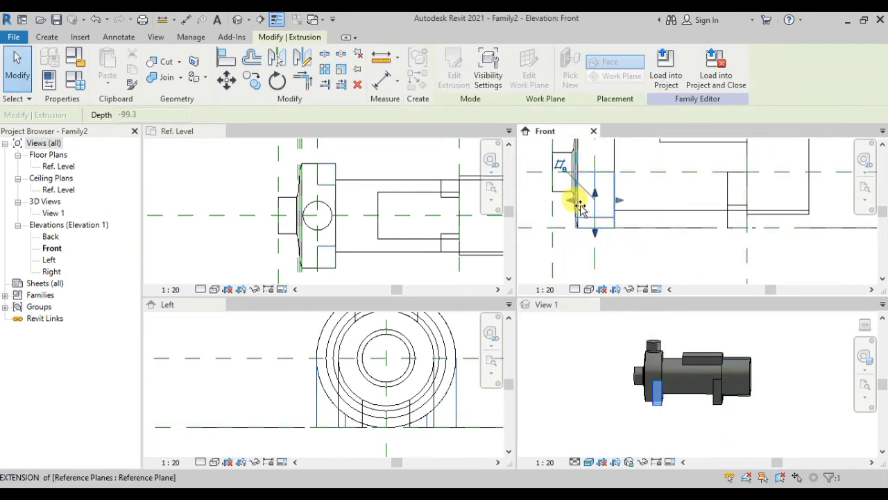
{"action": "left_click", "coordinate": [674, 407]}
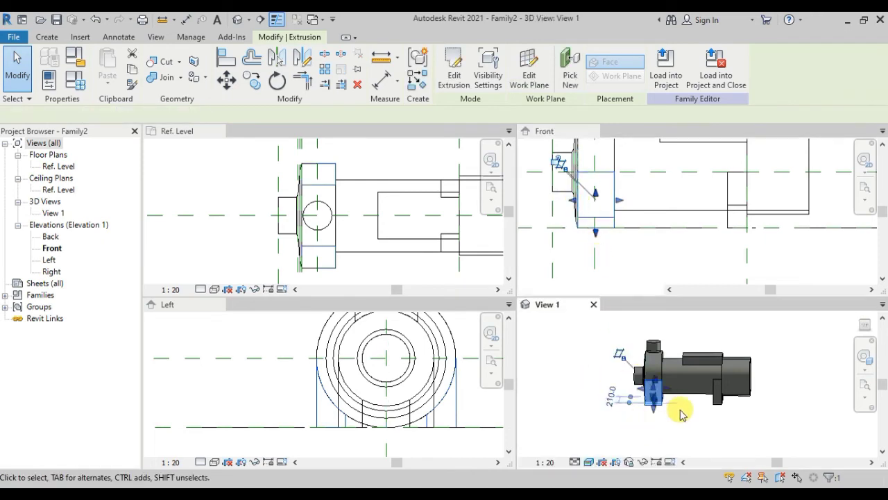
{"action": "scroll", "coordinate": [687, 417], "scroll_direction": "up", "scroll_amount": 1}
{"action": "mouse_move", "coordinate": [675, 426]}
{"action": "middle_mouse_down", "text": "shift"}
{"action": "mouse_move", "coordinate": [737, 432]}
{"action": "mouse_move", "coordinate": [627, 428]}
{"action": "mouse_move", "coordinate": [690, 416]}
{"action": "mouse_move", "coordinate": [680, 430]}
{"action": "middle_mouse_up", "text": "shift"}
{"action": "scroll", "coordinate": [734, 242], "scroll_direction": "down", "scroll_amount": 2}
{"action": "scroll", "coordinate": [746, 208], "scroll_direction": "up", "scroll_amount": 1}
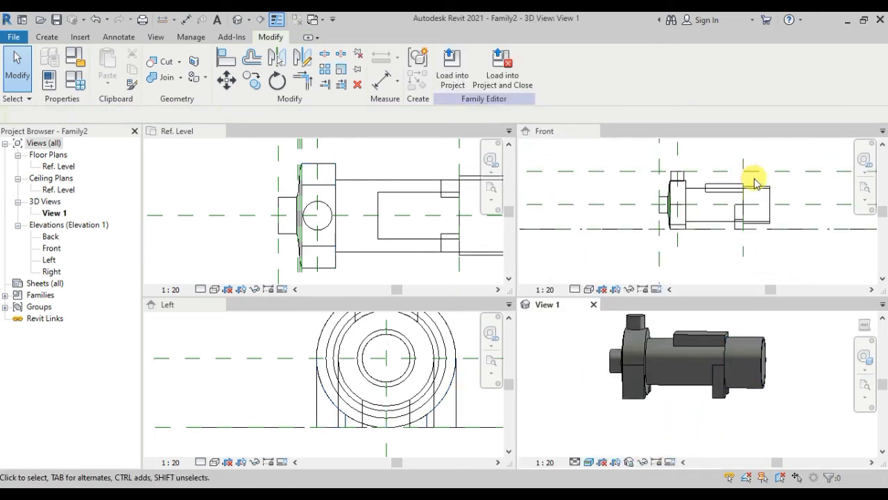
{"action": "scroll", "coordinate": [753, 182], "scroll_direction": "up", "scroll_amount": 2}
{"action": "scroll", "coordinate": [750, 186], "scroll_direction": "up", "scroll_amount": 1}
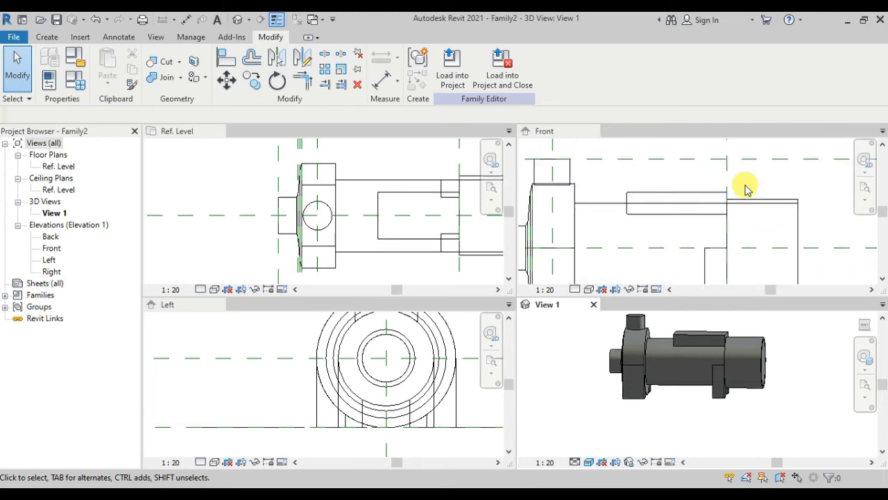
{"action": "scroll", "coordinate": [693, 210], "scroll_direction": "down", "scroll_amount": 1}
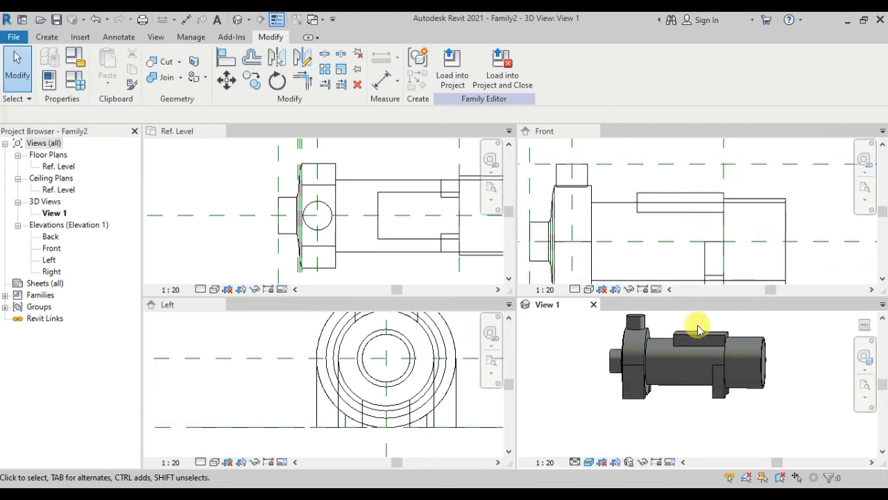
{"action": "scroll", "coordinate": [734, 186], "scroll_direction": "down", "scroll_amount": 1}
{"action": "left_click", "coordinate": [46, 36]}
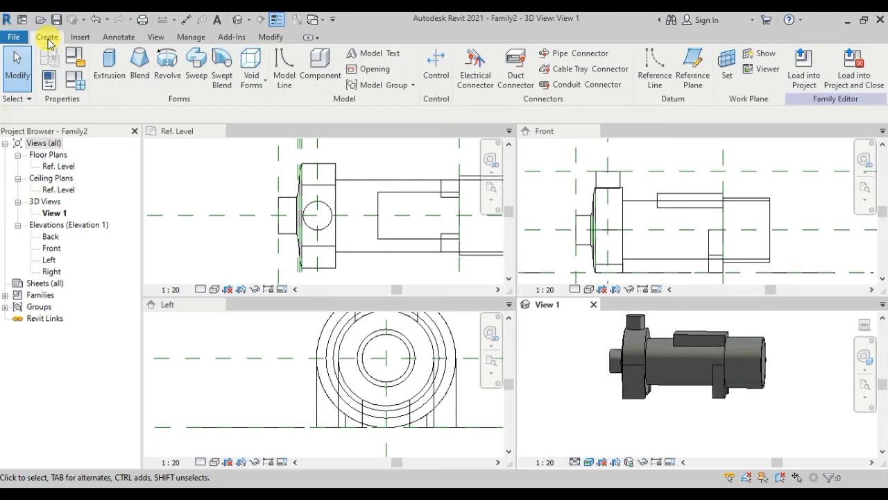
- Start an extrusion on the vertical reference plane near the shaft's right end, sketching in Left elevation
{"action": "left_click", "coordinate": [109, 61]}
{"action": "left_click", "coordinate": [723, 193]}
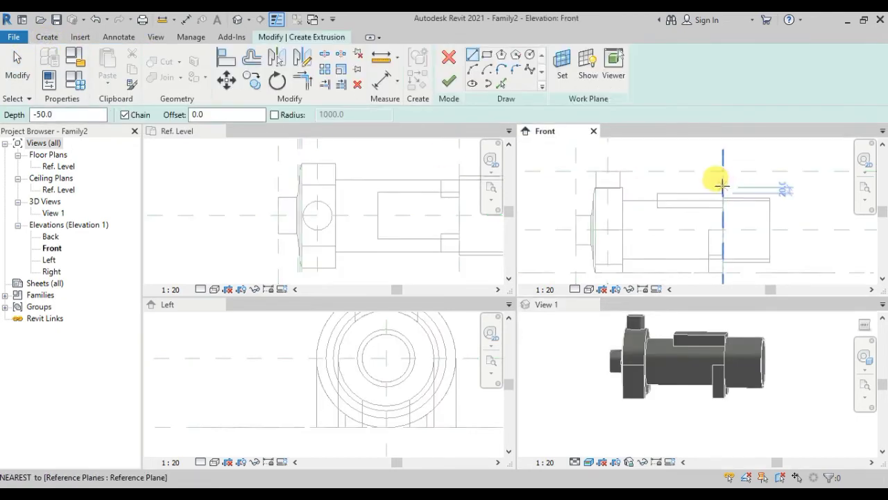
{"action": "left_click", "coordinate": [563, 66]}
{"action": "left_click", "coordinate": [417, 331]}
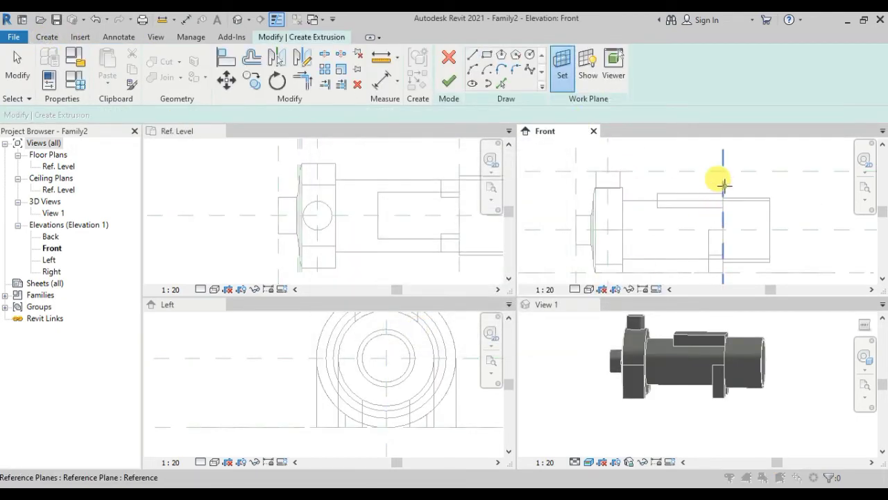
{"action": "left_click", "coordinate": [723, 184]}
{"action": "left_click", "coordinate": [447, 381]}
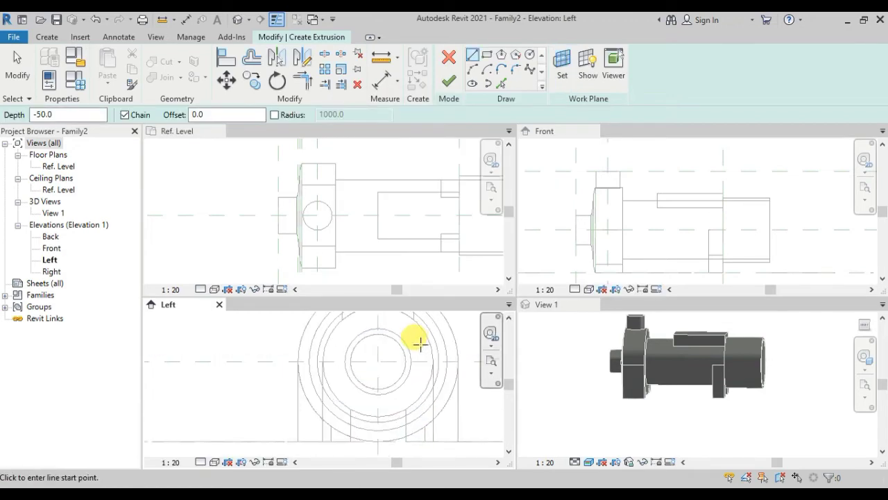
{"action": "scroll", "coordinate": [420, 342], "scroll_direction": "up", "scroll_amount": 1}
{"action": "middle_click_drag", "start_coordinate": [422, 337], "coordinate": [417, 361]}
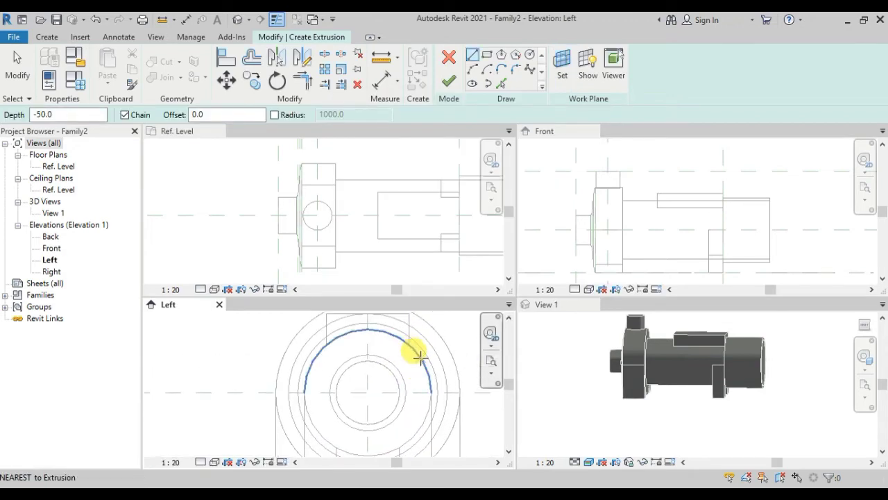
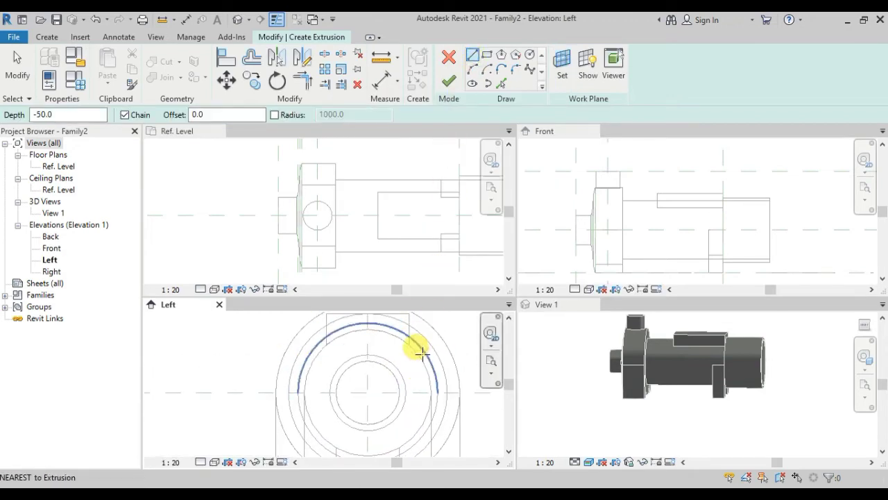
- Sketch the first rib outline on the outer housing ring with line and pick-line tools
{"action": "scroll", "coordinate": [427, 382], "scroll_direction": "up", "scroll_amount": 2}
{"action": "scroll", "coordinate": [431, 390], "scroll_direction": "up", "scroll_amount": 2}
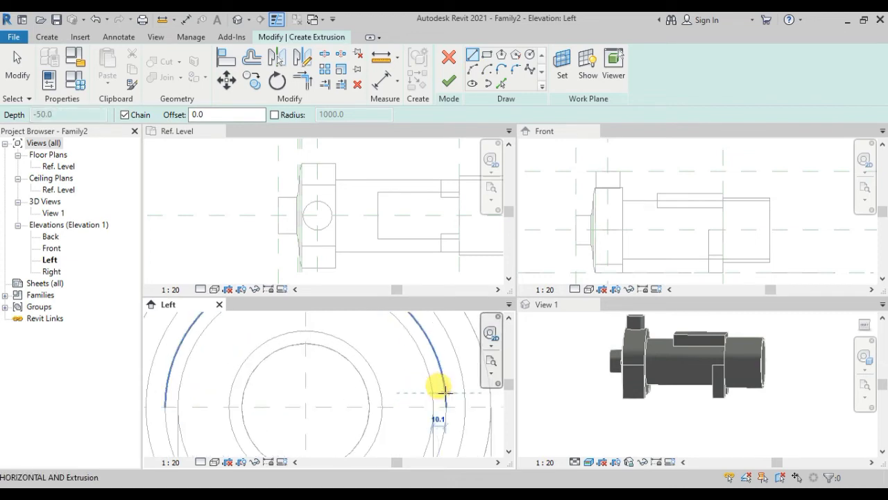
{"action": "scroll", "coordinate": [439, 392], "scroll_direction": "down", "scroll_amount": 1}
{"action": "scroll", "coordinate": [432, 403], "scroll_direction": "down", "scroll_amount": 1}
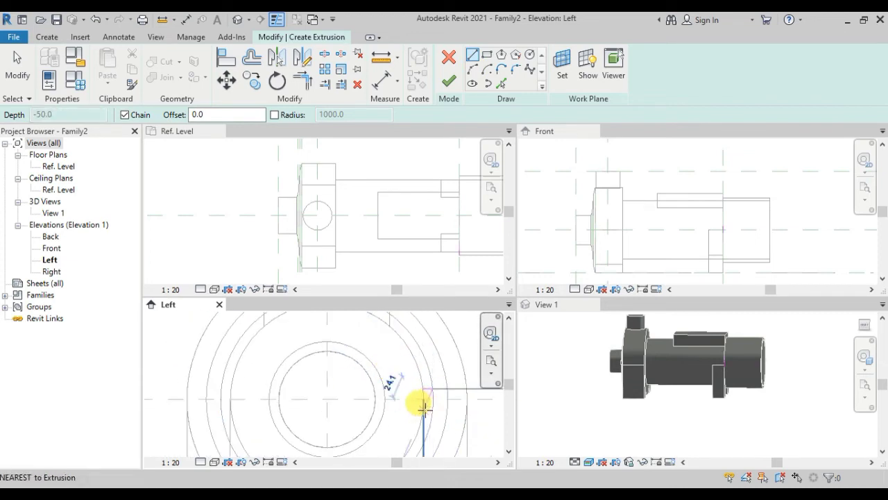
{"action": "scroll", "coordinate": [423, 407], "scroll_direction": "up", "scroll_amount": 1}
{"action": "key", "text": "Escape"}
{"action": "key", "text": "Escape"}
{"action": "left_click", "coordinate": [473, 54]}
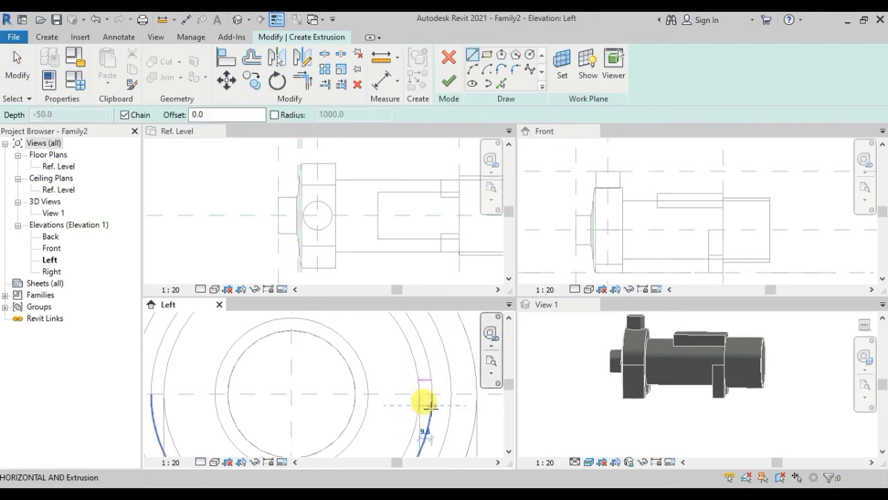
{"action": "left_click", "coordinate": [431, 405]}
{"action": "left_click", "coordinate": [473, 71]}
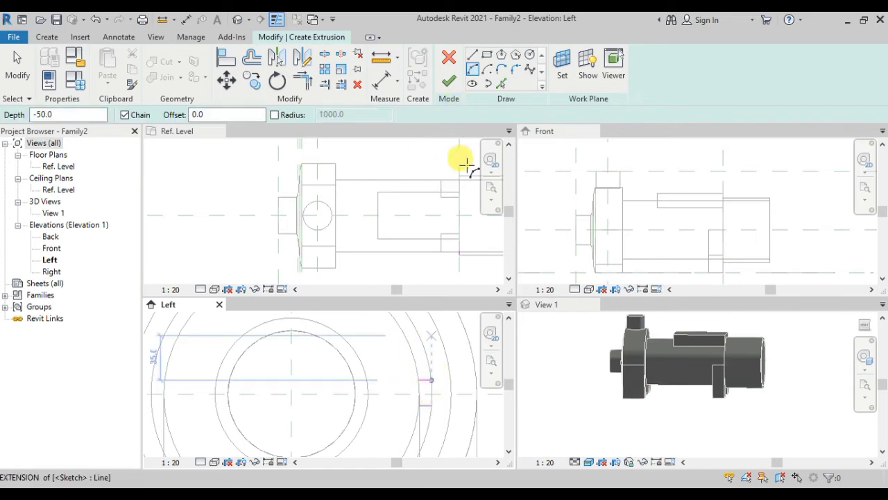
{"action": "scroll", "coordinate": [417, 375], "scroll_direction": "up", "scroll_amount": 2}
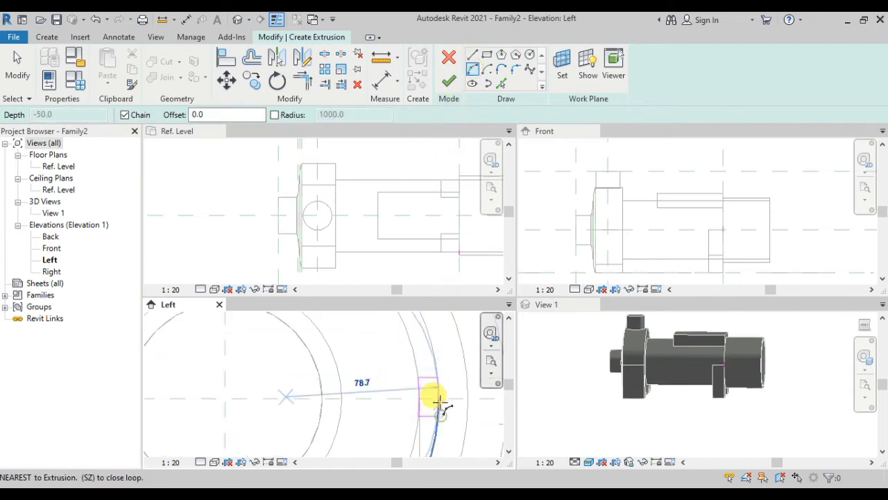
{"action": "scroll", "coordinate": [420, 355], "scroll_direction": "down", "scroll_amount": 2}
{"action": "middle_click_drag", "start_coordinate": [397, 326], "coordinate": [396, 363]}
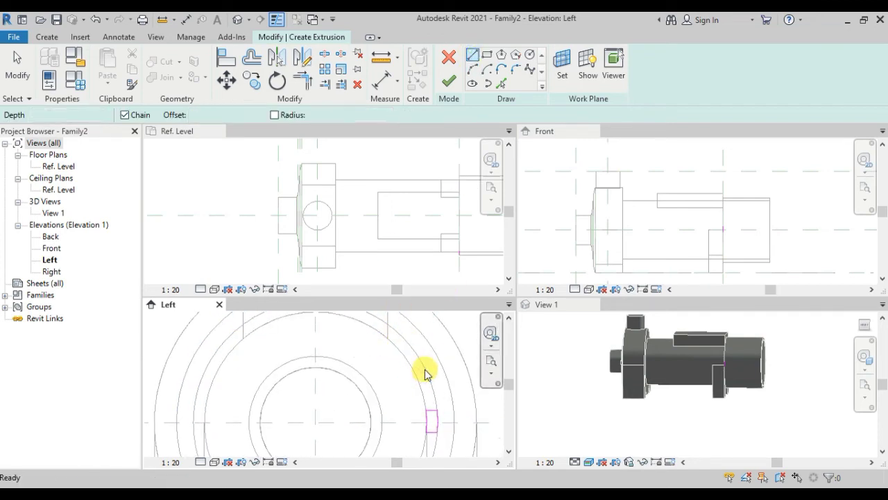
{"action": "key", "text": "Escape"}
{"action": "key", "text": "Escape"}
{"action": "scroll", "coordinate": [385, 397], "scroll_direction": "down", "scroll_amount": 2}
- Draw a radial rib line across the outer housing ring
{"action": "scroll", "coordinate": [409, 392], "scroll_direction": "up", "scroll_amount": 2}
{"action": "left_click", "coordinate": [473, 54]}
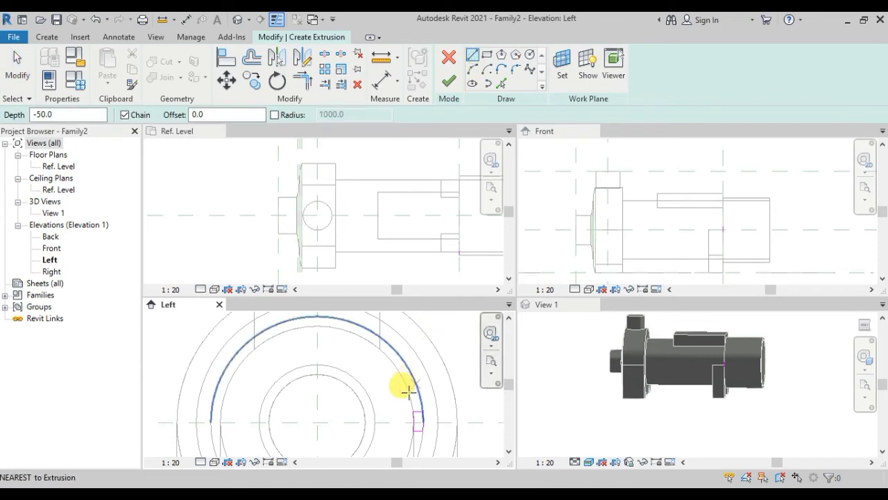
{"action": "left_click", "coordinate": [411, 405]}
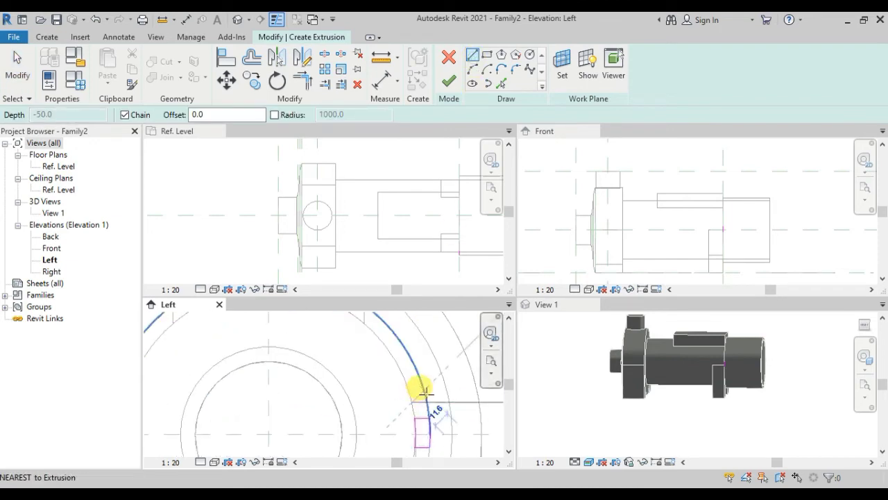
{"action": "left_click", "coordinate": [399, 377]}
{"action": "key", "text": "Escape"}
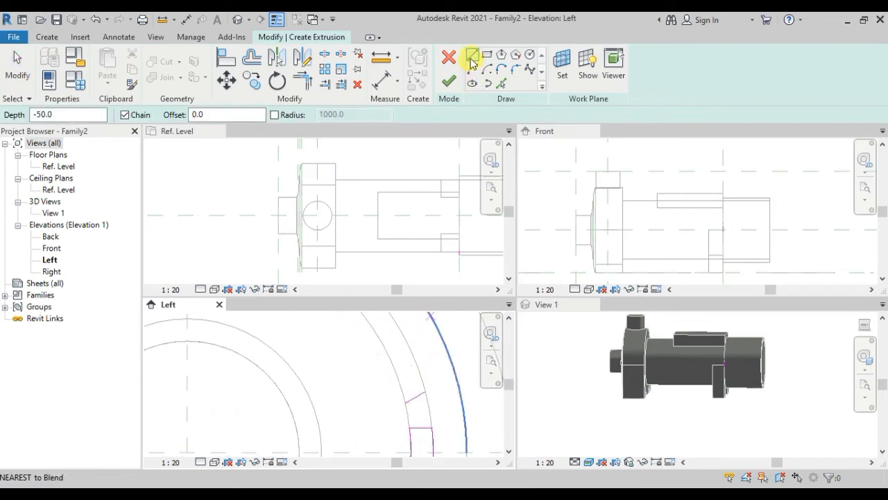
{"action": "left_click", "coordinate": [471, 58]}
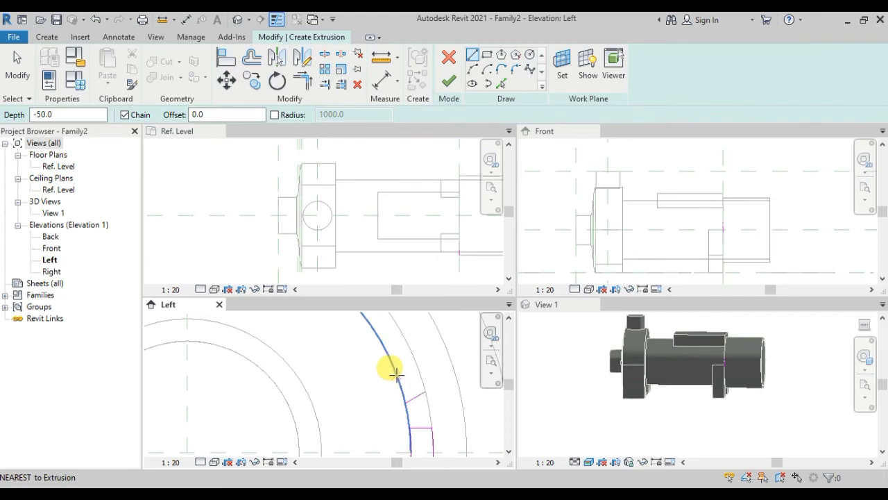
{"action": "left_click", "coordinate": [396, 374]}
{"action": "key", "text": "Escape"}
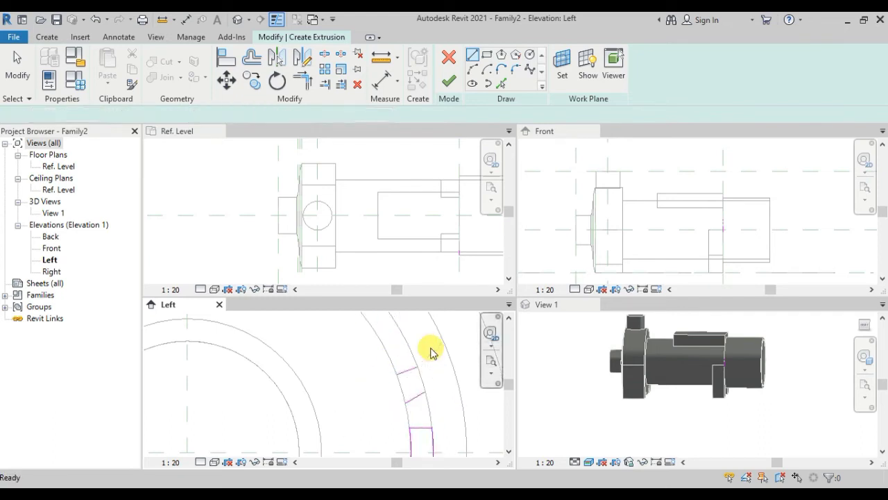
- Add more radial rib lines along the ring and select the last one to check it
{"action": "scroll", "coordinate": [442, 371], "scroll_direction": "down", "scroll_amount": 2}
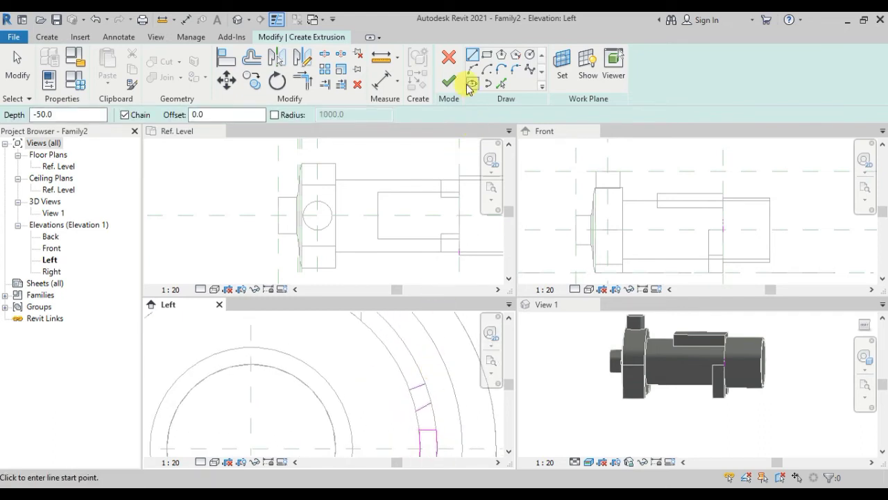
{"action": "left_click", "coordinate": [396, 366]}
{"action": "key", "text": "Escape"}
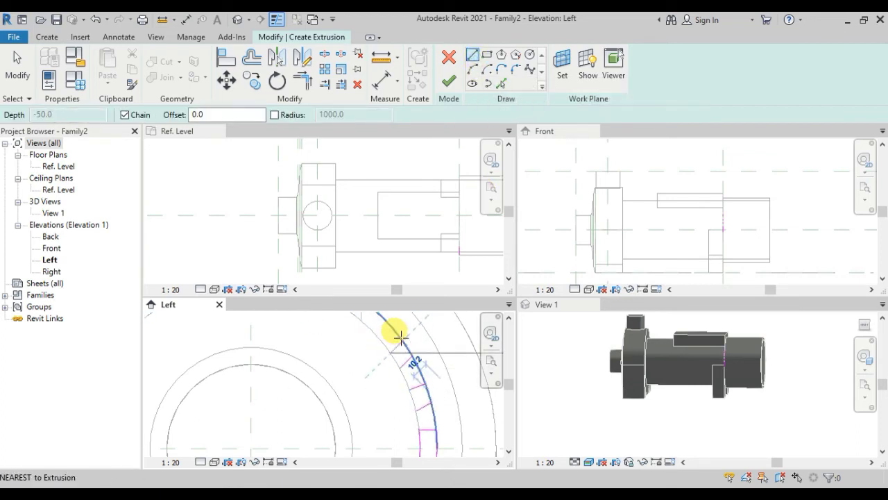
{"action": "scroll", "coordinate": [477, 170], "scroll_direction": "down", "scroll_amount": 1}
{"action": "left_click", "coordinate": [473, 56]}
{"action": "scroll", "coordinate": [403, 343], "scroll_direction": "down", "scroll_amount": 1}
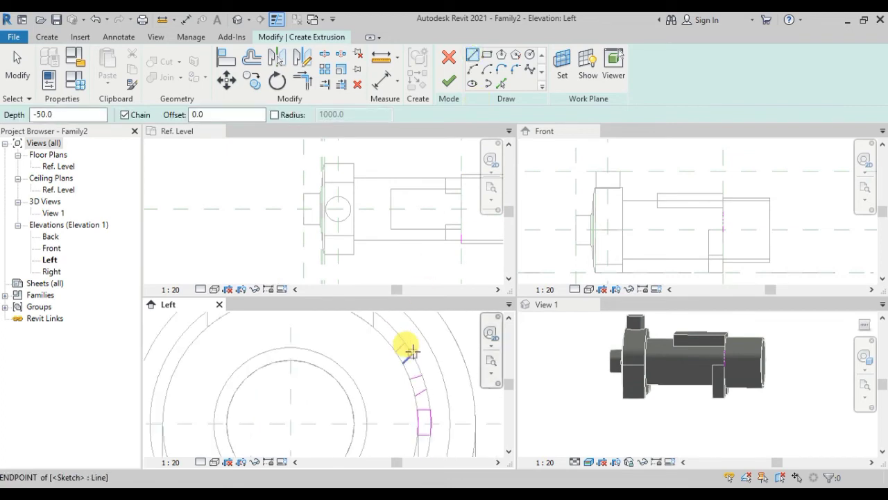
{"action": "left_click", "coordinate": [376, 329]}
{"action": "scroll", "coordinate": [377, 317], "scroll_direction": "up", "scroll_amount": 1}
{"action": "scroll", "coordinate": [393, 341], "scroll_direction": "up", "scroll_amount": 1}
{"action": "key", "text": "Escape"}
{"action": "key", "text": "Escape"}
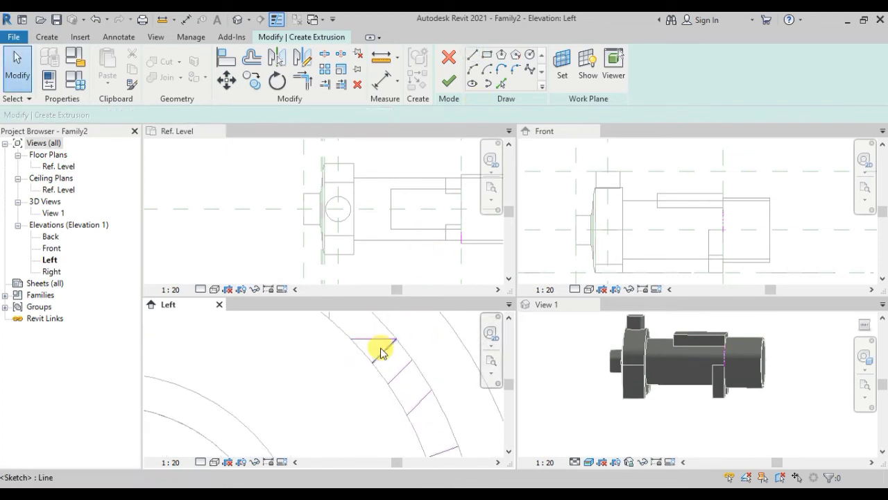
{"action": "left_click", "coordinate": [376, 339]}
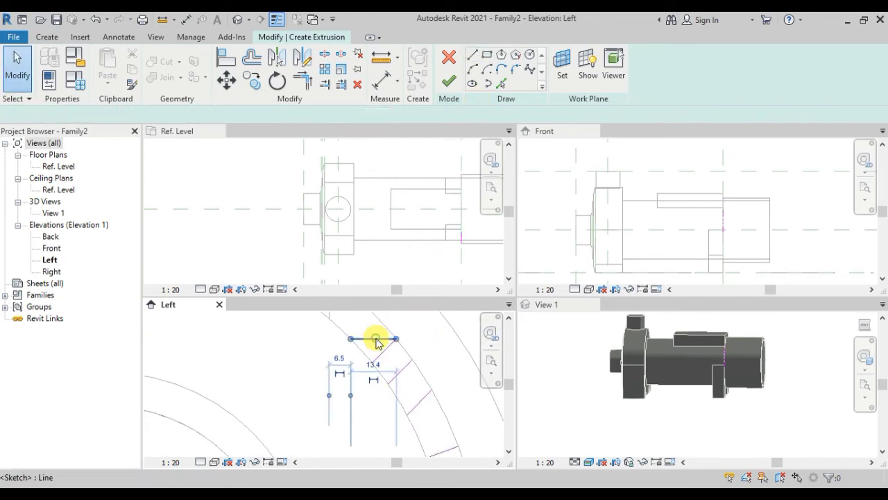
- Draw an arc joining two rib line ends on the outer ring
{"action": "left_click", "coordinate": [473, 55]}
{"action": "left_click", "coordinate": [361, 314]}
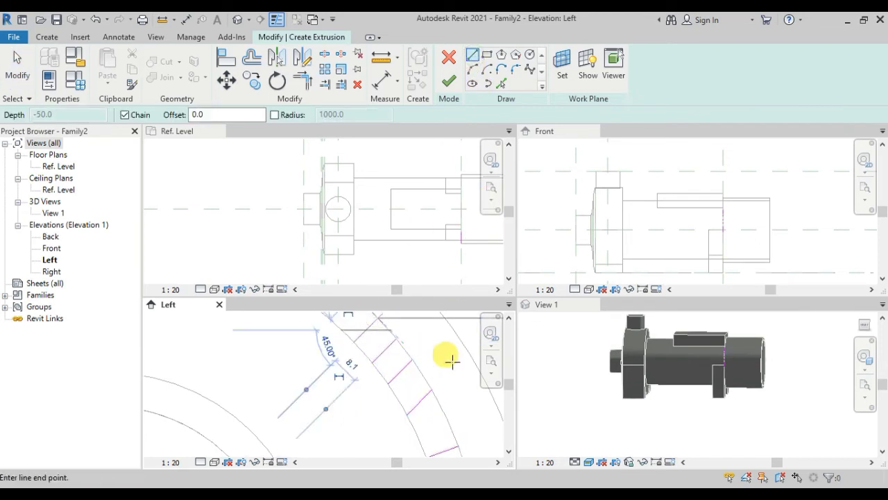
{"action": "scroll", "coordinate": [452, 362], "scroll_direction": "down", "scroll_amount": 1}
{"action": "key", "text": "Escape"}
{"action": "key", "text": "Escape"}
{"action": "scroll", "coordinate": [431, 375], "scroll_direction": "down", "scroll_amount": 1}
{"action": "scroll", "coordinate": [426, 387], "scroll_direction": "down", "scroll_amount": 1}
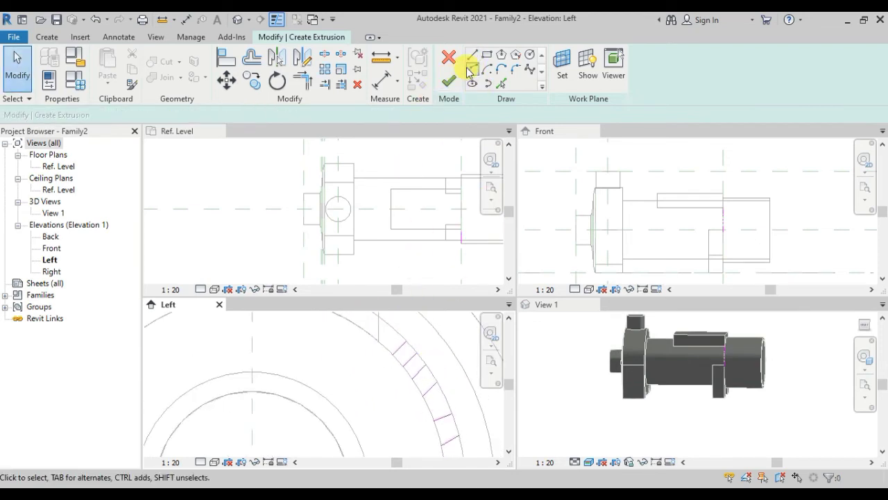
{"action": "left_click", "coordinate": [472, 68]}
{"action": "left_click", "coordinate": [396, 356]}
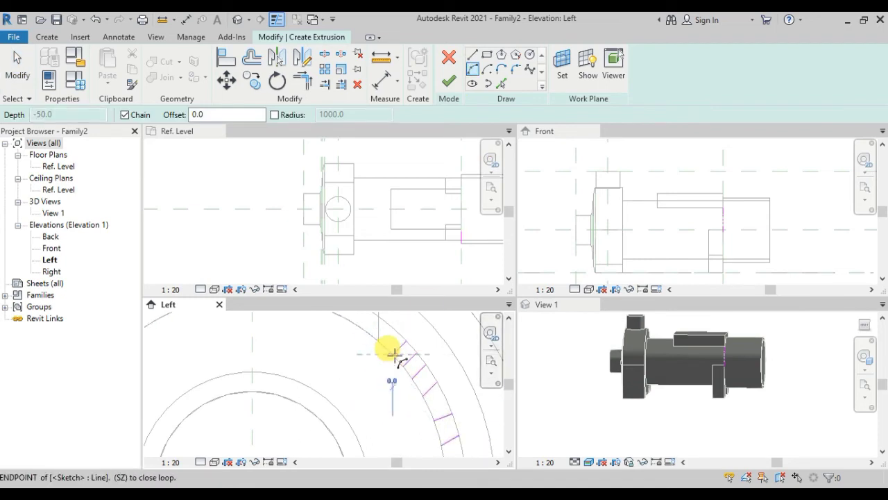
{"action": "scroll", "coordinate": [396, 356], "scroll_direction": "up", "scroll_amount": 1}
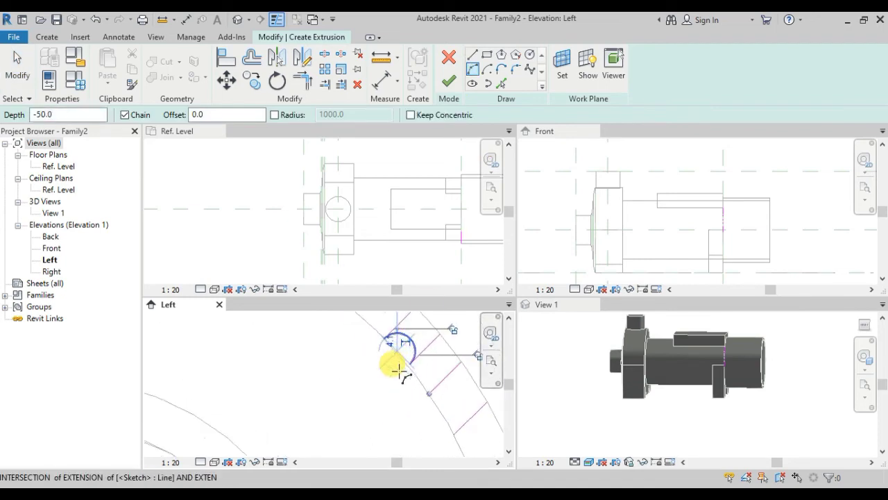
{"action": "scroll", "coordinate": [399, 361], "scroll_direction": "up", "scroll_amount": 1}
{"action": "left_click", "coordinate": [406, 378]}
{"action": "key", "text": "Escape"}
{"action": "key", "text": "Escape"}
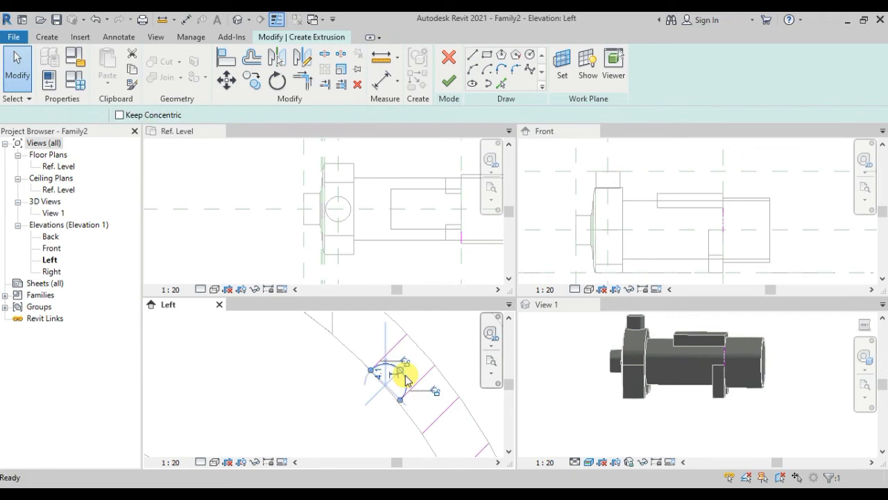
- Add straight edges to form the sides of the next rib squares
{"action": "left_click", "coordinate": [473, 69]}
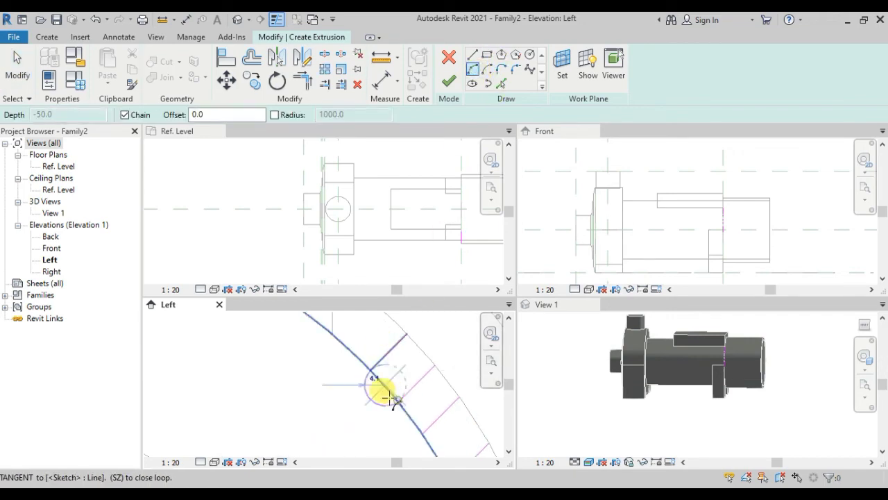
{"action": "key", "text": "Escape"}
{"action": "key", "text": "Escape"}
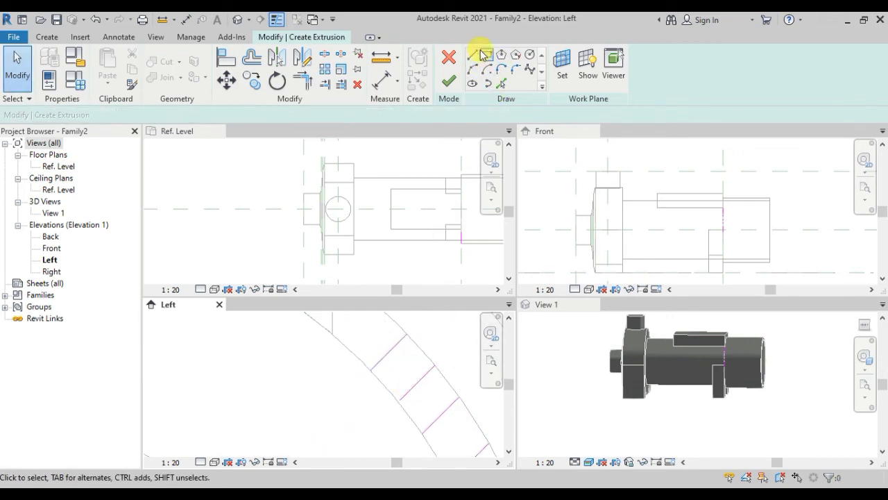
{"action": "left_click", "coordinate": [473, 54]}
{"action": "left_click", "coordinate": [372, 372]}
{"action": "key", "text": "Escape"}
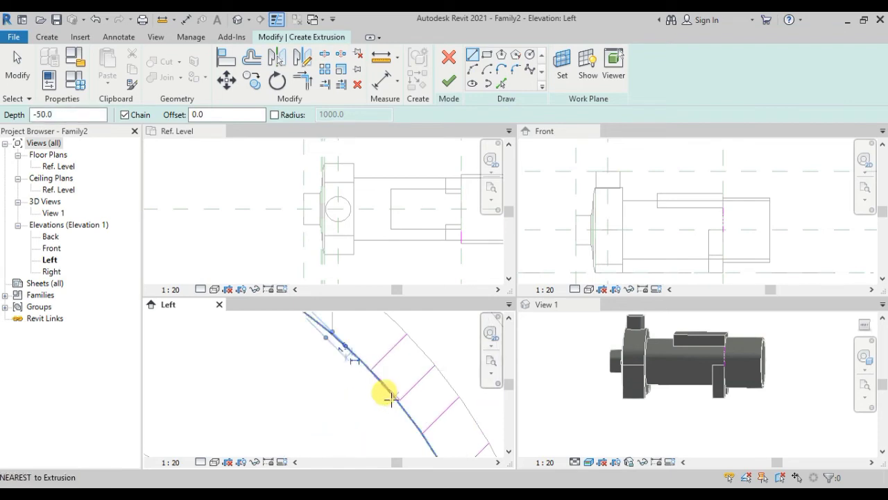
{"action": "left_click", "coordinate": [436, 362]}
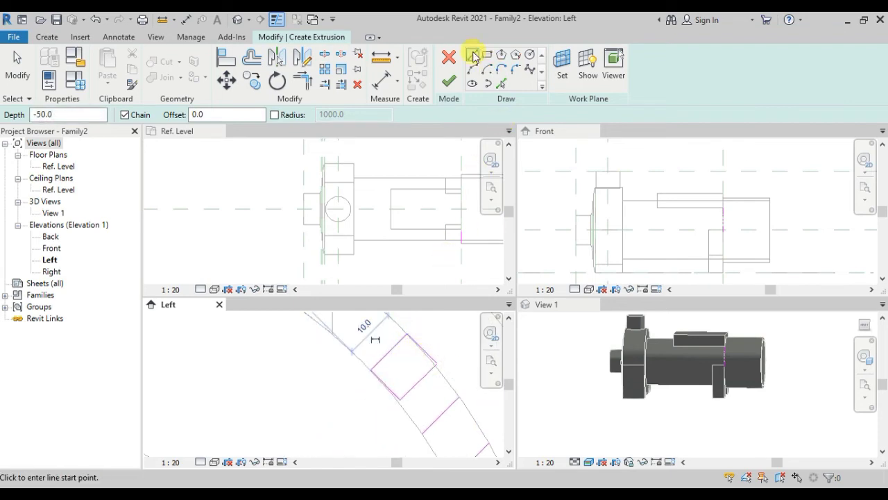
{"action": "left_click", "coordinate": [452, 391]}
{"action": "key", "text": "Escape"}
{"action": "scroll", "coordinate": [458, 416], "scroll_direction": "down", "scroll_amount": 2}
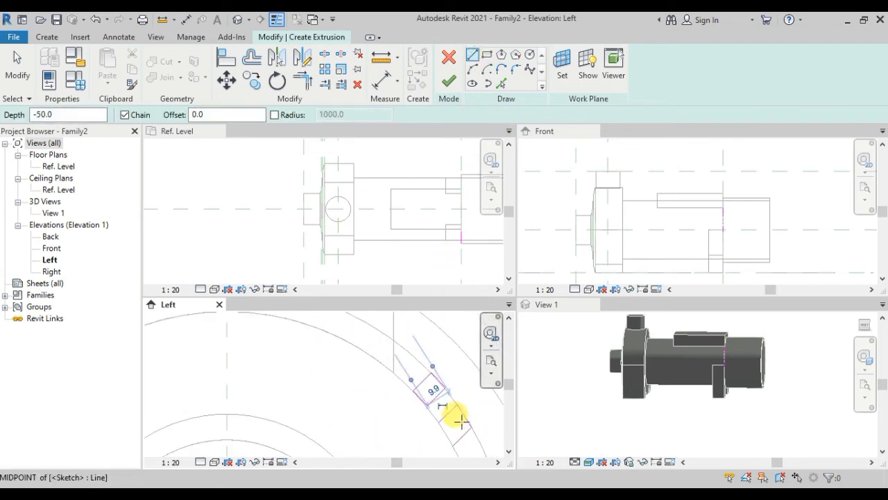
{"action": "left_click", "coordinate": [417, 387]}
{"action": "left_click", "coordinate": [417, 400]}
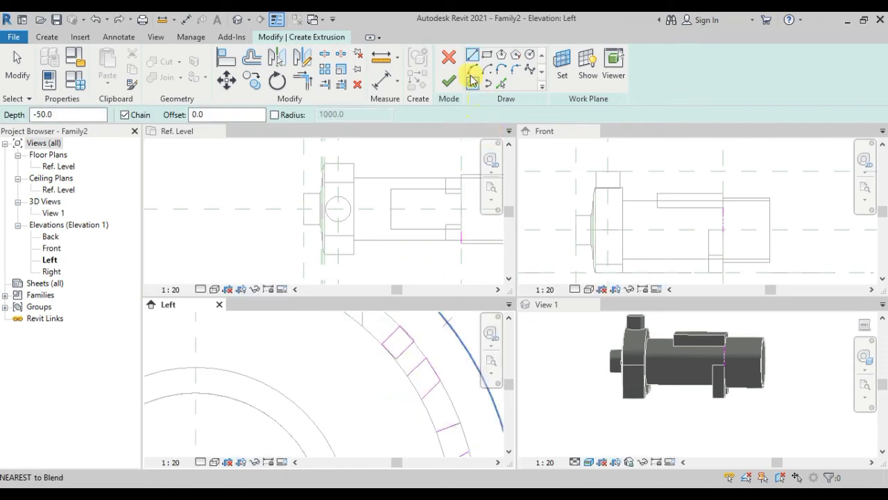
- Close another rib square with an arc and sides, then box-select the sketched squares
{"action": "left_click", "coordinate": [473, 69]}
{"action": "left_click", "coordinate": [406, 374]}
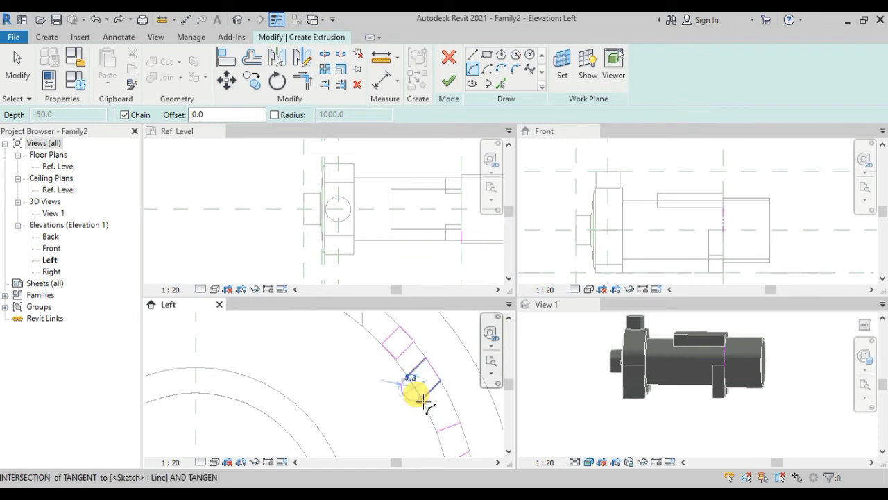
{"action": "scroll", "coordinate": [416, 391], "scroll_direction": "up", "scroll_amount": 2}
{"action": "scroll", "coordinate": [369, 371], "scroll_direction": "up", "scroll_amount": 2}
{"action": "scroll", "coordinate": [396, 406], "scroll_direction": "up", "scroll_amount": 2}
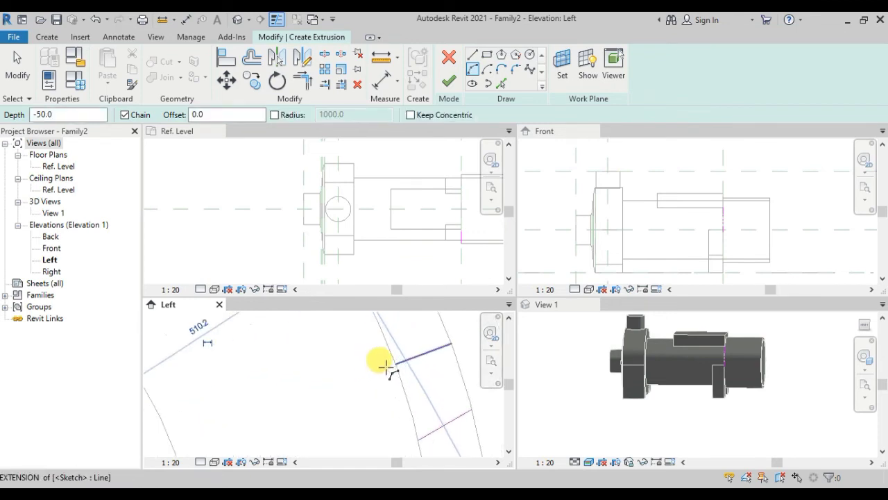
{"action": "left_click", "coordinate": [393, 362]}
{"action": "left_click", "coordinate": [417, 437]}
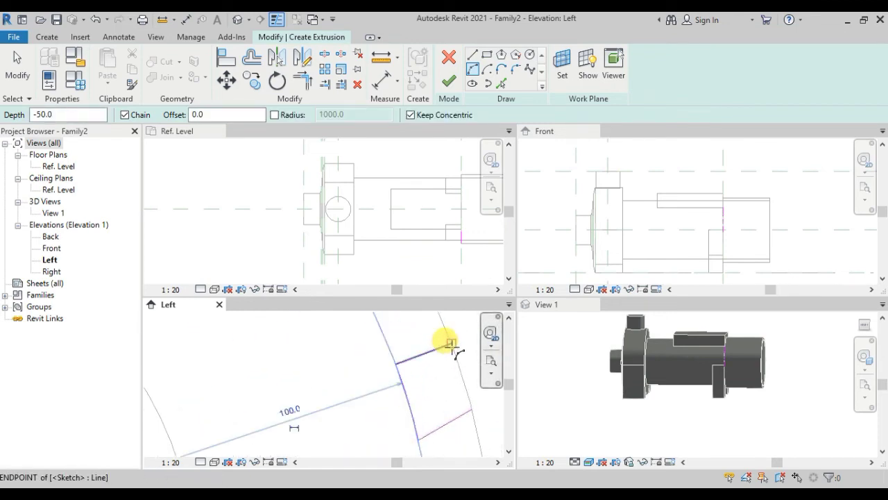
{"action": "left_click", "coordinate": [470, 403]}
{"action": "scroll", "coordinate": [445, 388], "scroll_direction": "down", "scroll_amount": 3}
{"action": "scroll", "coordinate": [410, 354], "scroll_direction": "down", "scroll_amount": 2}
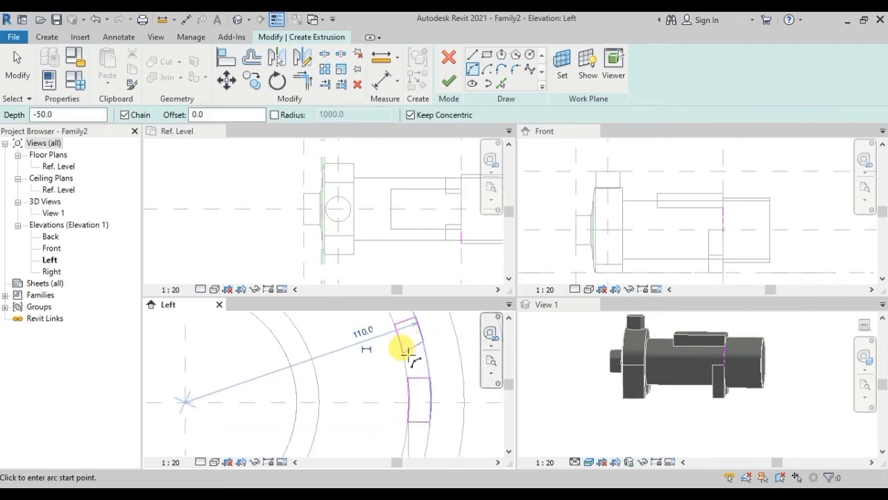
{"action": "scroll", "coordinate": [425, 373], "scroll_direction": "down", "scroll_amount": 2}
{"action": "scroll", "coordinate": [424, 373], "scroll_direction": "up", "scroll_amount": 2}
{"action": "key", "text": "Escape"}
{"action": "key", "text": "Escape"}
{"action": "scroll", "coordinate": [406, 347], "scroll_direction": "up", "scroll_amount": 2}
{"action": "left_click_drag", "start_coordinate": [433, 401], "coordinate": [363, 325]}
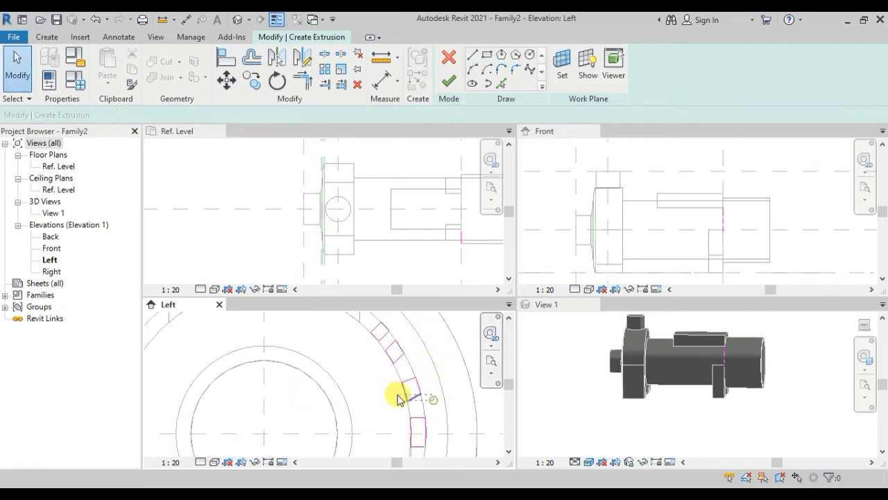
- Mirror copies of the selected rib squares across the horizontal centre line
{"action": "left_click", "coordinate": [276, 58]}
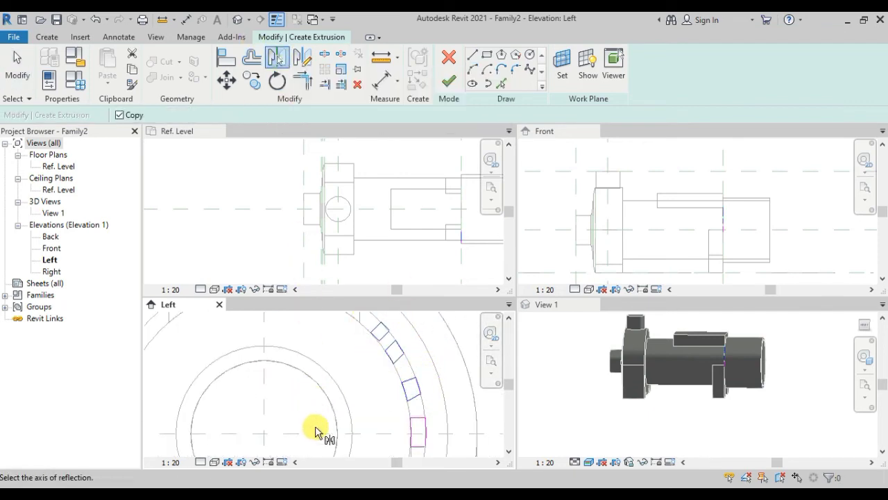
{"action": "left_click", "coordinate": [330, 400]}
{"action": "scroll", "coordinate": [333, 399], "scroll_direction": "down", "scroll_amount": 2}
{"action": "scroll", "coordinate": [359, 389], "scroll_direction": "down", "scroll_amount": 1}
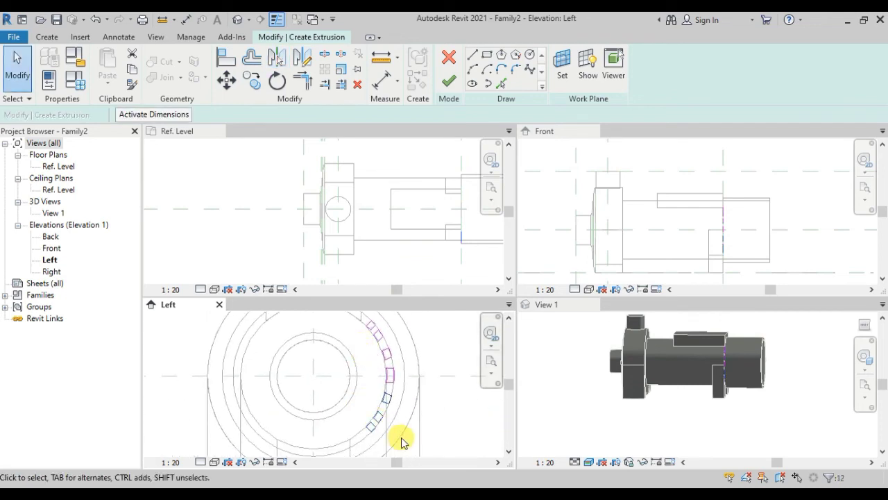
{"action": "left_click_drag", "start_coordinate": [401, 435], "coordinate": [371, 425]}
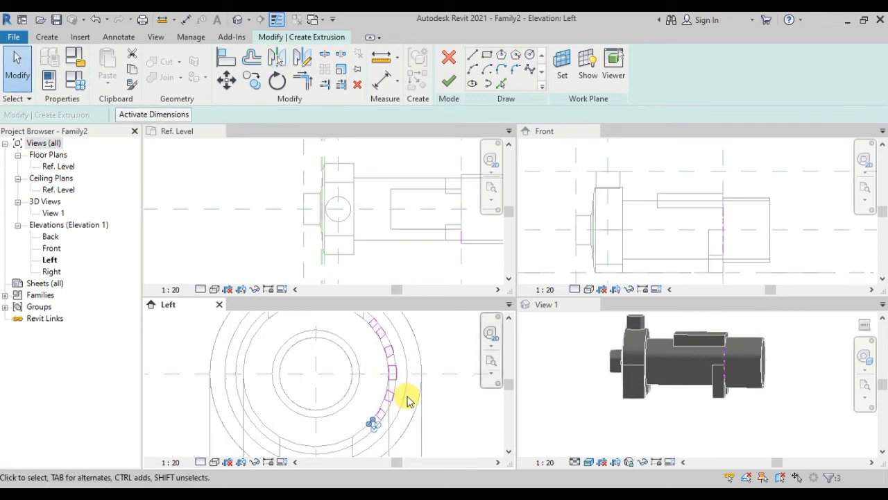
{"action": "mouse_move", "coordinate": [604, 366]}
{"action": "middle_mouse_down", "text": "shift"}
{"action": "mouse_move", "coordinate": [787, 396]}
{"action": "mouse_move", "coordinate": [753, 414]}
{"action": "middle_mouse_up", "text": "shift"}
{"action": "scroll", "coordinate": [721, 403], "scroll_direction": "up", "scroll_amount": 2}
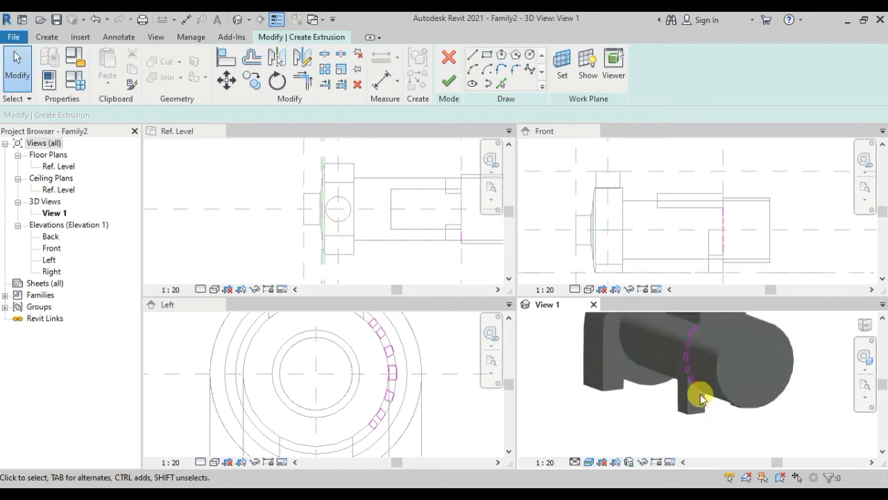
{"action": "scroll", "coordinate": [694, 382], "scroll_direction": "up", "scroll_amount": 2}
{"action": "scroll", "coordinate": [692, 370], "scroll_direction": "up", "scroll_amount": 1}
- Mirror copies of the right-side rib squares across the vertical centre plane, then try finishing
{"action": "left_click_drag", "start_coordinate": [385, 431], "coordinate": [361, 403]}
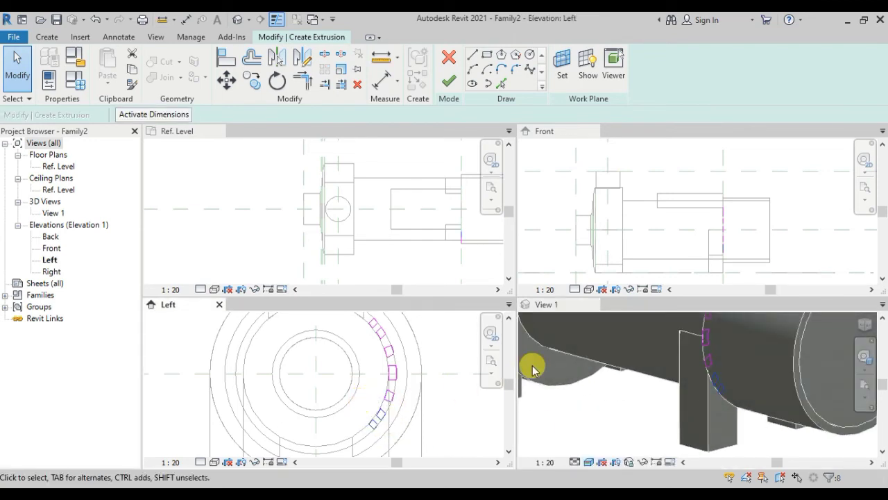
{"action": "scroll", "coordinate": [432, 383], "scroll_direction": "down", "scroll_amount": 1}
{"action": "left_click_drag", "start_coordinate": [405, 419], "coordinate": [354, 328]}
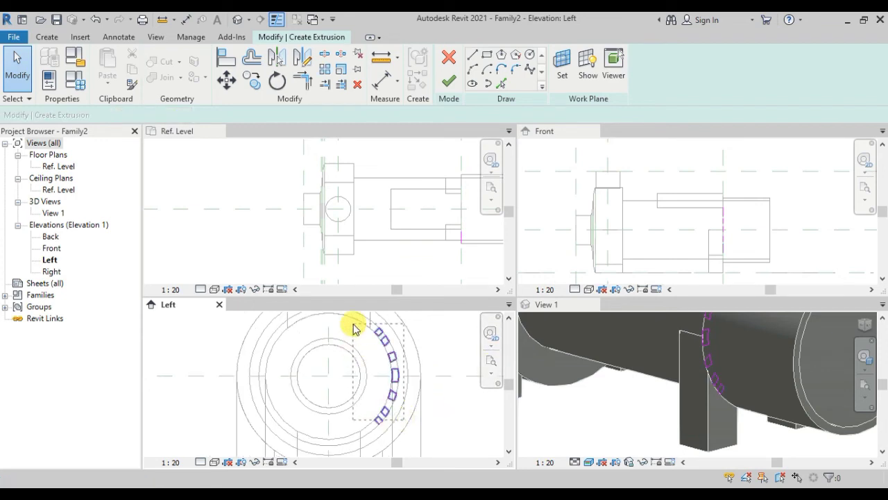
{"action": "left_click", "coordinate": [276, 57]}
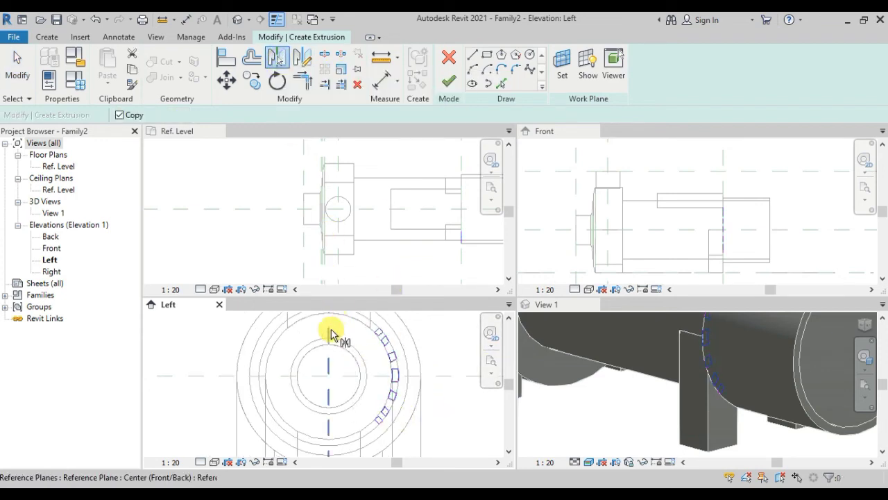
{"action": "left_click", "coordinate": [329, 336]}
{"action": "middle_click_drag", "start_coordinate": [609, 421], "coordinate": [607, 382], "text": "shift"}
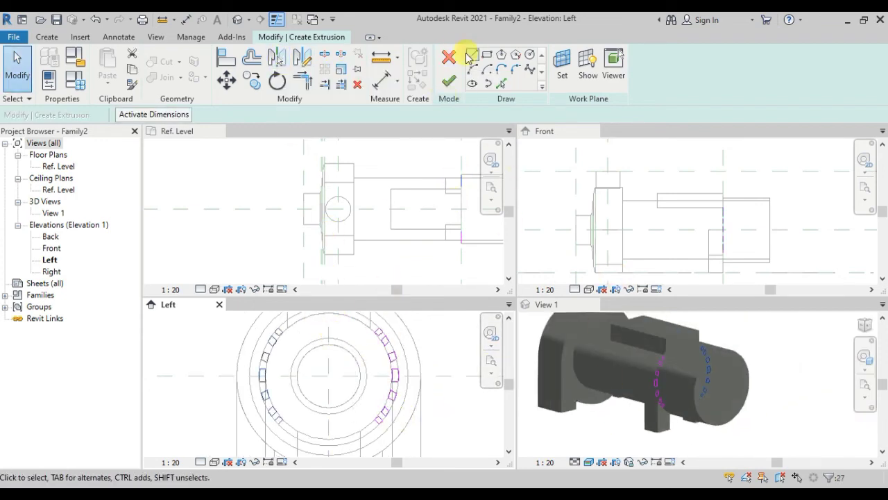
{"action": "left_click", "coordinate": [448, 82]}
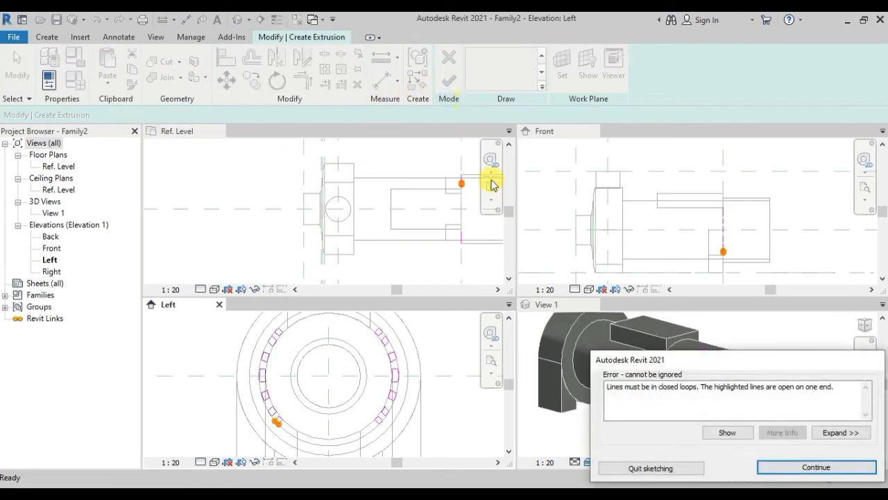
- Dismiss the 'lines must be in closed loops' error and return to the sketch
{"action": "left_click", "coordinate": [809, 467]}
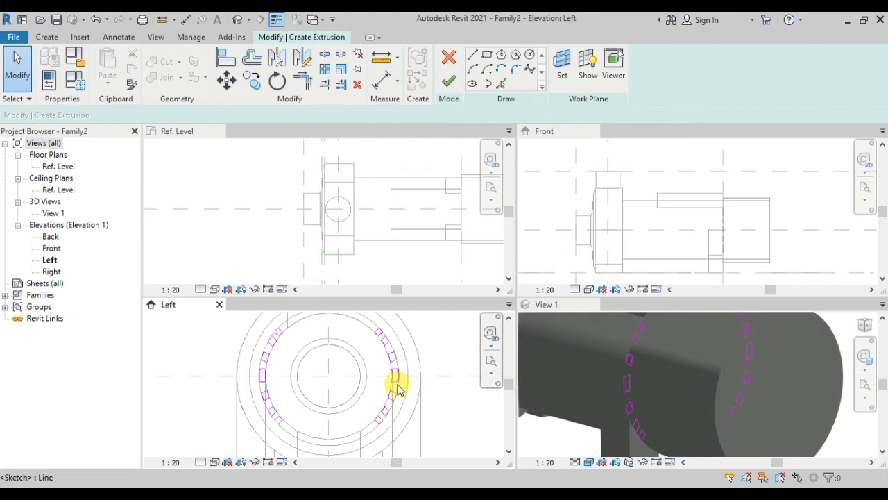
{"action": "left_click", "coordinate": [449, 83]}
{"action": "scroll", "coordinate": [271, 357], "scroll_direction": "up", "scroll_amount": 3}
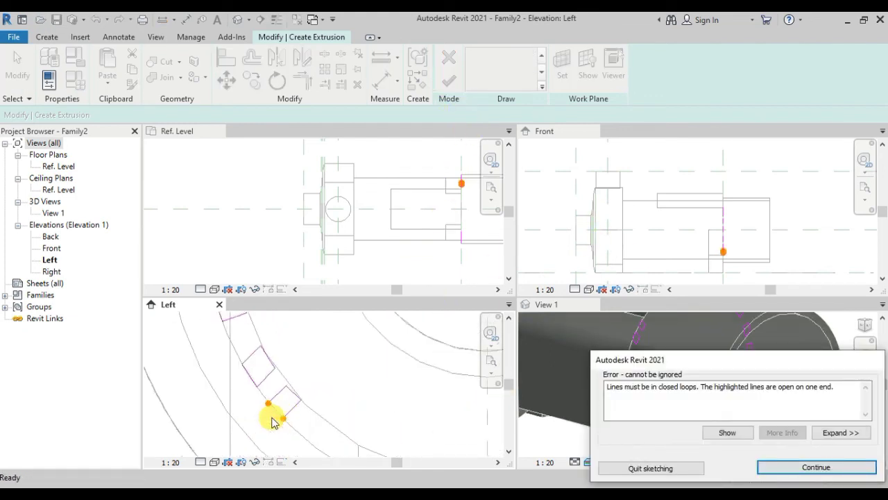
{"action": "scroll", "coordinate": [288, 395], "scroll_direction": "down", "scroll_amount": 3}
{"action": "scroll", "coordinate": [288, 396], "scroll_direction": "down", "scroll_amount": 2}
{"action": "key", "text": "Return"}
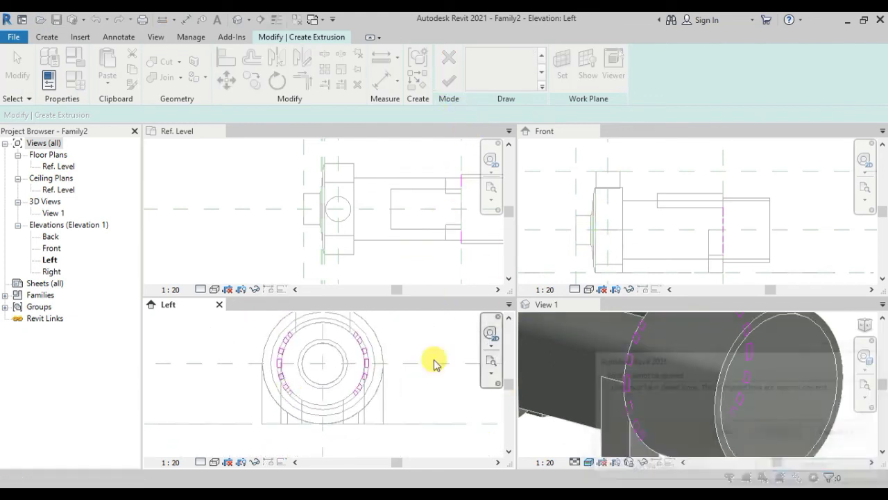
- Draw the missing line to close the open rib square
{"action": "scroll", "coordinate": [311, 400], "scroll_direction": "up", "scroll_amount": 3}
{"action": "scroll", "coordinate": [235, 319], "scroll_direction": "up", "scroll_amount": 2}
{"action": "left_click", "coordinate": [477, 53]}
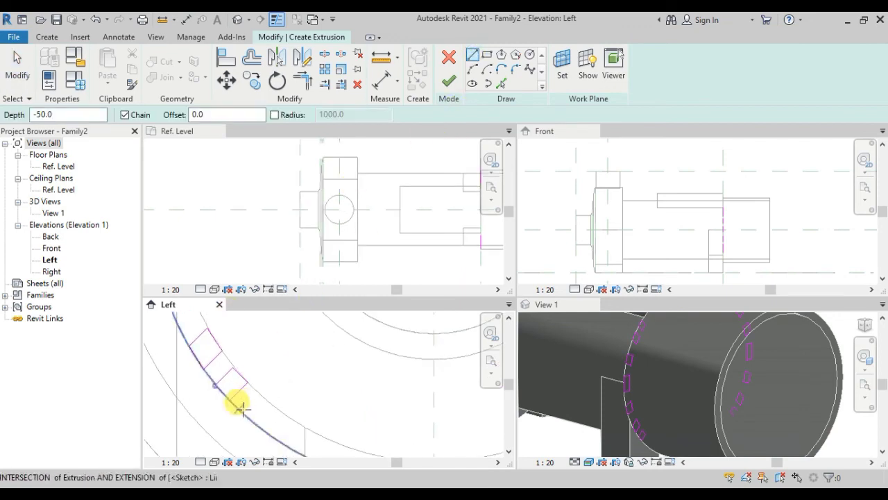
{"action": "scroll", "coordinate": [212, 377], "scroll_direction": "up", "scroll_amount": 2}
{"action": "scroll", "coordinate": [250, 356], "scroll_direction": "up", "scroll_amount": 1}
{"action": "scroll", "coordinate": [221, 383], "scroll_direction": "up", "scroll_amount": 1}
{"action": "scroll", "coordinate": [221, 383], "scroll_direction": "up", "scroll_amount": 2}
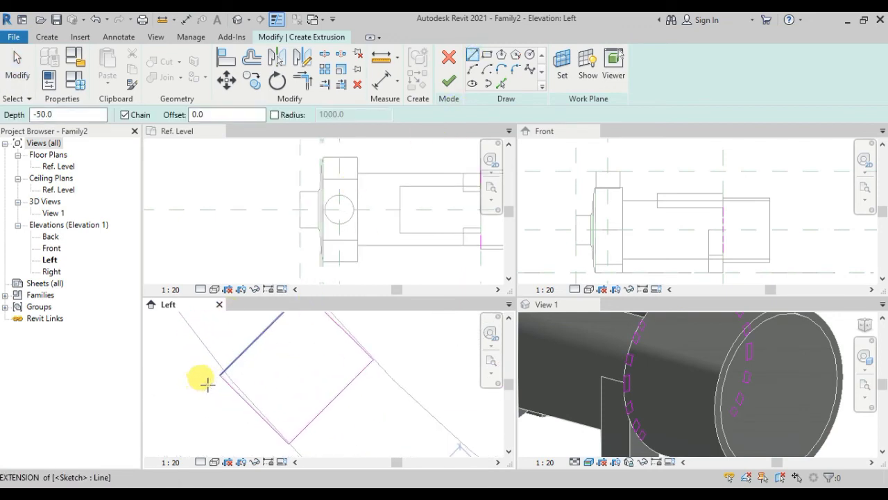
{"action": "left_click", "coordinate": [448, 82]}
- Finish the sketch to create the ribbed extrusion and inspect it in the 3D view
{"action": "left_click", "coordinate": [551, 143]}
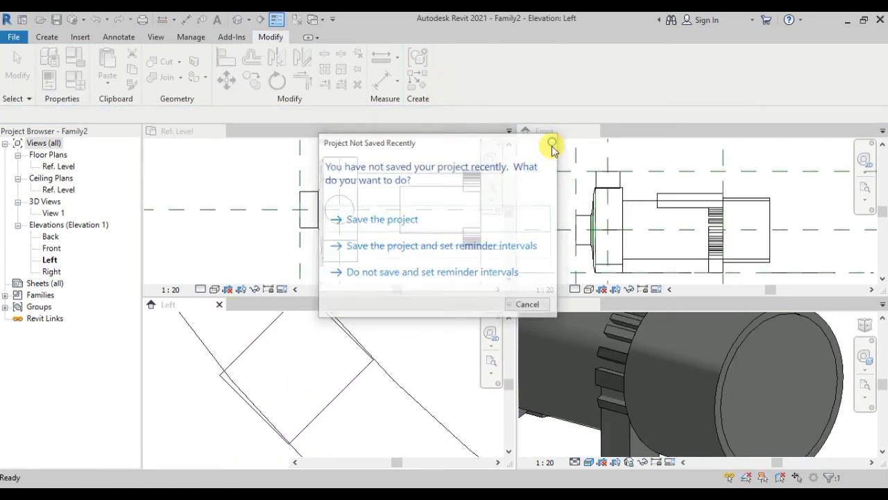
{"action": "scroll", "coordinate": [409, 356], "scroll_direction": "down", "scroll_amount": 2}
{"action": "scroll", "coordinate": [622, 392], "scroll_direction": "down", "scroll_amount": 3}
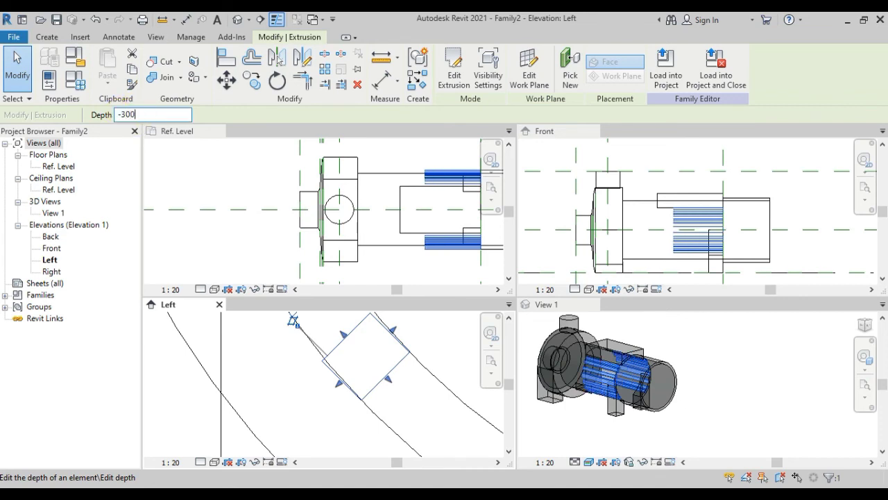
{"action": "left_click", "coordinate": [669, 215]}
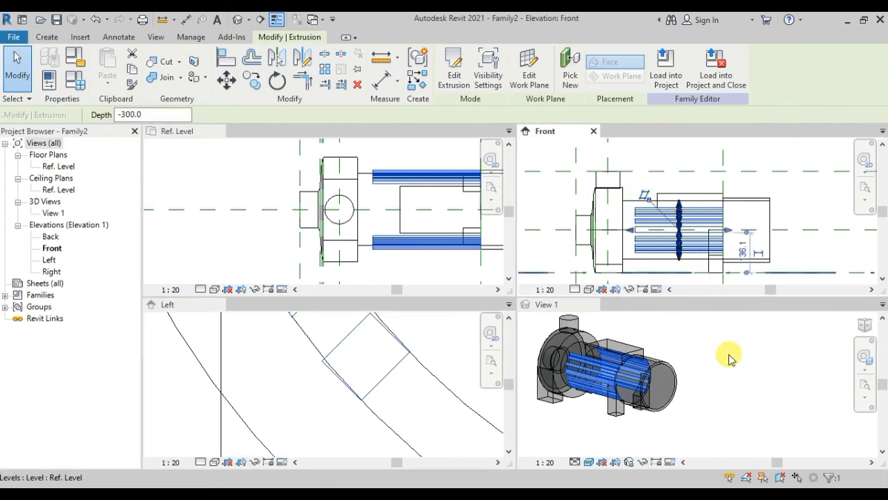
{"action": "middle_click_drag", "start_coordinate": [730, 357], "coordinate": [724, 340], "text": "shift"}
{"action": "left_click", "coordinate": [721, 396]}
{"action": "middle_click_drag", "start_coordinate": [614, 432], "coordinate": [670, 414], "text": "shift"}
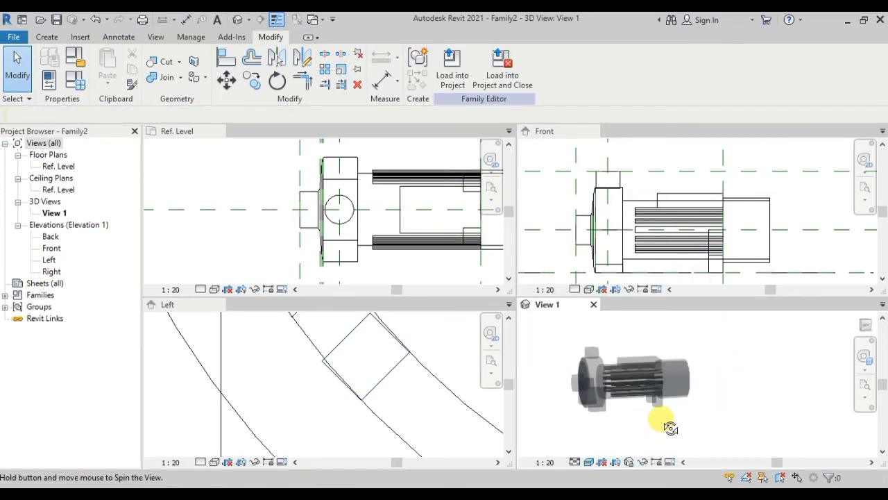
{"action": "scroll", "coordinate": [711, 365], "scroll_direction": "up", "scroll_amount": 5}
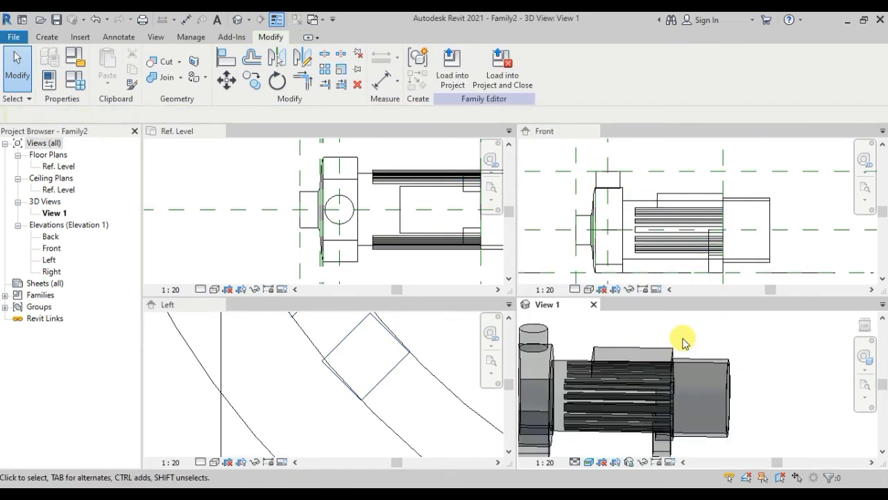
{"action": "scroll", "coordinate": [680, 337], "scroll_direction": "down", "scroll_amount": 4}
- Join the ribbed housing extrusion to the motor body with Join Geometry
{"action": "left_click", "coordinate": [153, 77]}
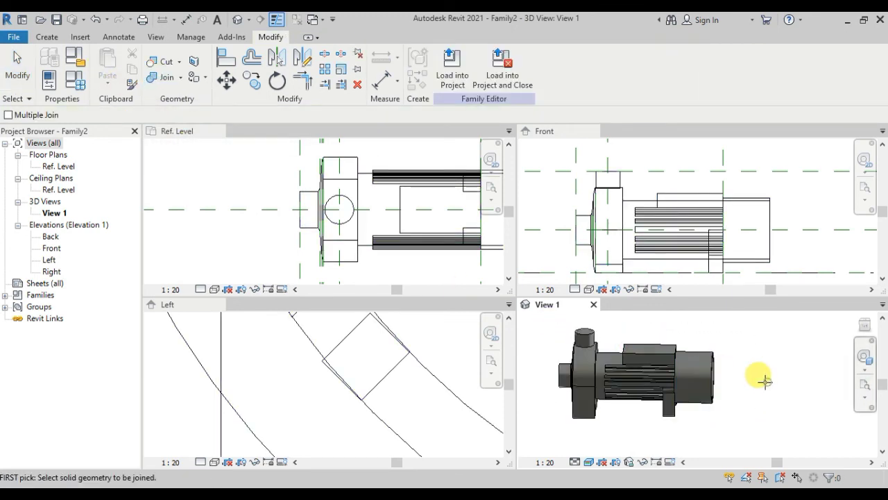
{"action": "mouse_move", "coordinate": [763, 377]}
{"action": "middle_mouse_down", "text": "shift"}
{"action": "mouse_move", "coordinate": [694, 323]}
{"action": "mouse_move", "coordinate": [746, 332]}
{"action": "middle_mouse_up", "text": "shift"}
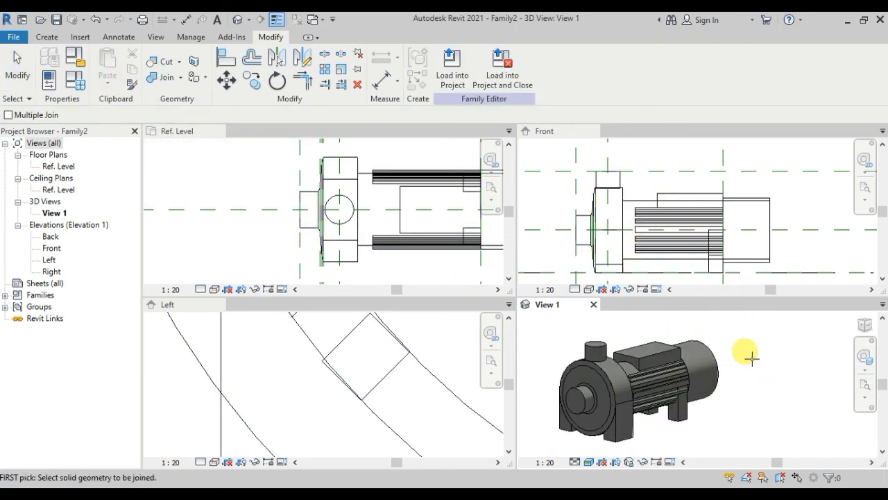
{"action": "left_click", "coordinate": [663, 198]}
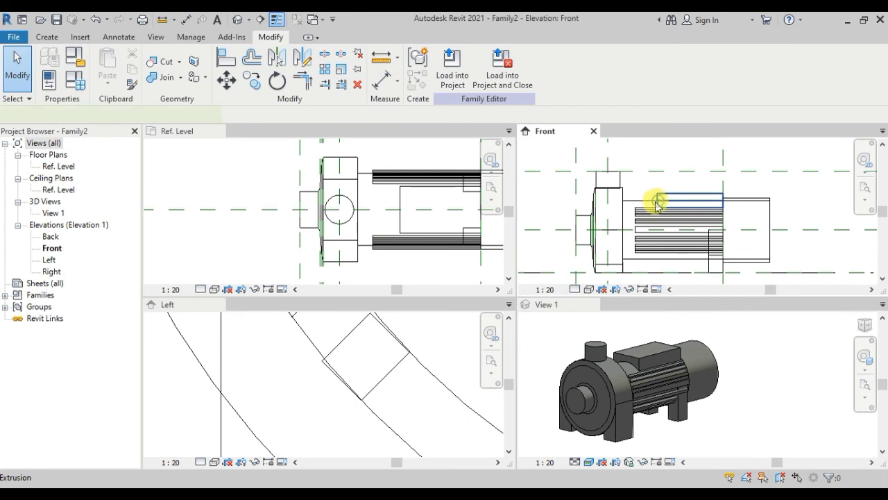
{"action": "left_click", "coordinate": [657, 205]}
{"action": "mouse_move", "coordinate": [753, 396]}
{"action": "middle_mouse_down", "text": "shift"}
{"action": "mouse_move", "coordinate": [749, 419]}
{"action": "mouse_move", "coordinate": [665, 407]}
{"action": "mouse_move", "coordinate": [750, 421]}
{"action": "mouse_move", "coordinate": [730, 409]}
{"action": "middle_mouse_up", "text": "shift"}
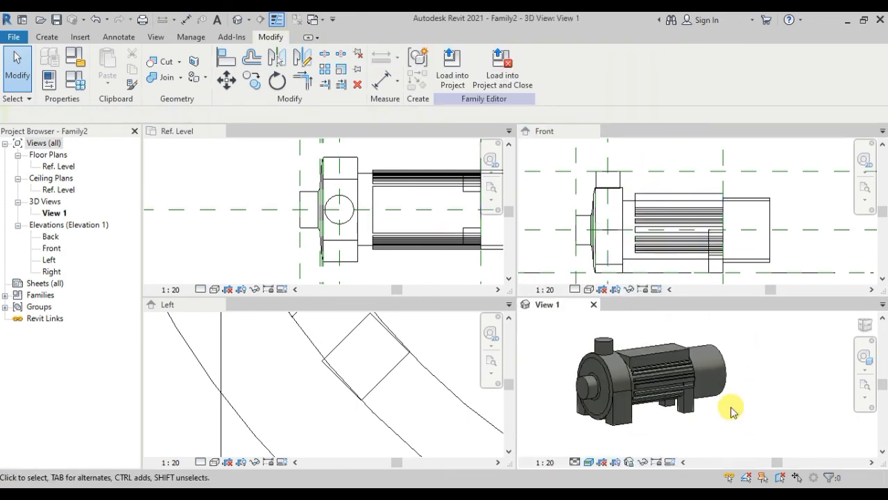
- Show the 3D view alone as a maximized tab and set its visual style to Shaded
{"action": "key", "text": "t"}
{"action": "key", "text": "w"}
{"action": "scroll", "coordinate": [245, 198], "scroll_direction": "up", "scroll_amount": 2}
{"action": "scroll", "coordinate": [347, 318], "scroll_direction": "up", "scroll_amount": 4}
{"action": "scroll", "coordinate": [494, 345], "scroll_direction": "down", "scroll_amount": 4}
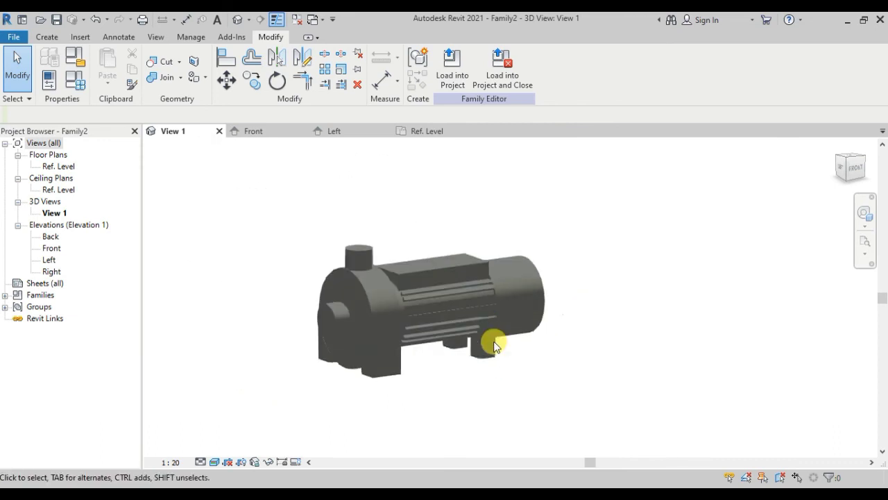
{"action": "mouse_move", "coordinate": [452, 377]}
{"action": "middle_mouse_down", "text": "shift"}
{"action": "mouse_move", "coordinate": [505, 377]}
{"action": "mouse_move", "coordinate": [434, 387]}
{"action": "mouse_move", "coordinate": [317, 369]}
{"action": "mouse_move", "coordinate": [431, 400]}
{"action": "mouse_move", "coordinate": [475, 393]}
{"action": "middle_mouse_up", "text": "shift"}
{"action": "scroll", "coordinate": [491, 377], "scroll_direction": "up", "scroll_amount": 2}
{"action": "scroll", "coordinate": [437, 374], "scroll_direction": "up", "scroll_amount": 2}
{"action": "scroll", "coordinate": [440, 359], "scroll_direction": "down", "scroll_amount": 4}
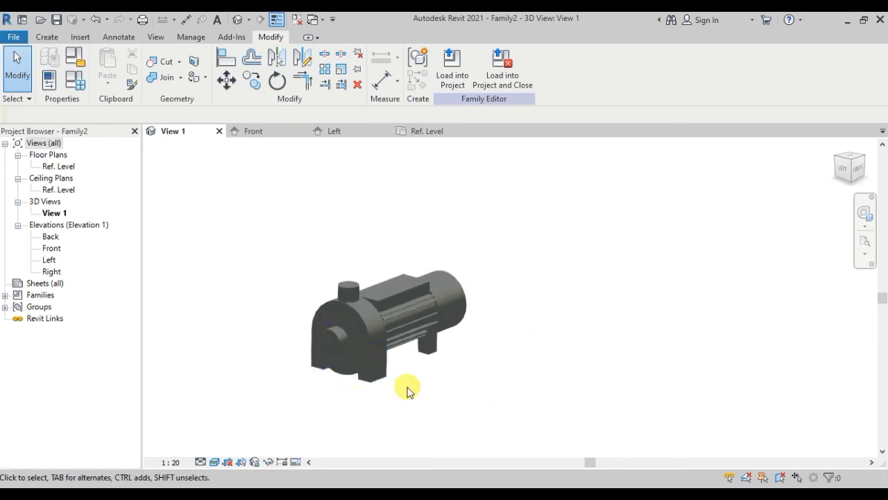
{"action": "left_click", "coordinate": [214, 462]}
{"action": "left_click", "coordinate": [231, 421]}
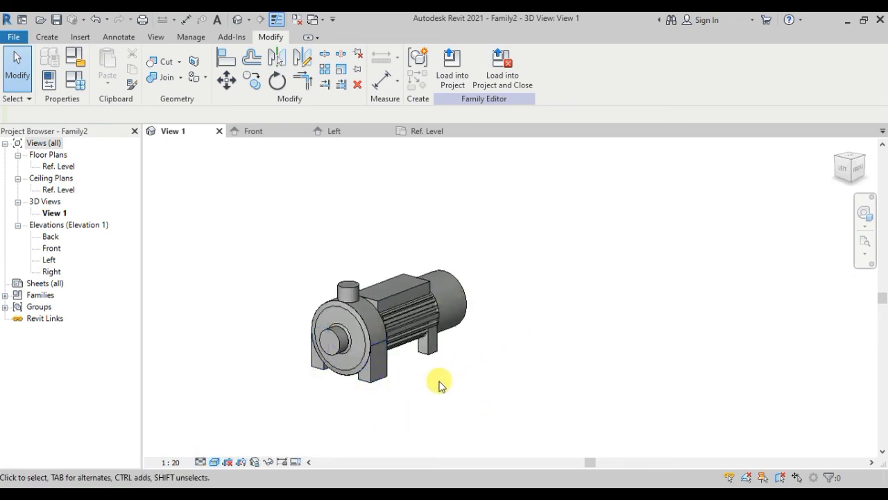
{"action": "mouse_move", "coordinate": [438, 384]}
{"action": "middle_mouse_down", "text": "shift"}
{"action": "mouse_move", "coordinate": [436, 406]}
{"action": "mouse_move", "coordinate": [460, 410]}
{"action": "mouse_move", "coordinate": [430, 384]}
{"action": "mouse_move", "coordinate": [436, 407]}
{"action": "middle_mouse_up", "text": "shift"}
{"action": "scroll", "coordinate": [420, 402], "scroll_direction": "up", "scroll_amount": 2}
- Place a Domestic Hot Water pipe connector on the pump's top outlet
{"action": "left_click", "coordinate": [46, 36]}
{"action": "left_click", "coordinate": [476, 69]}
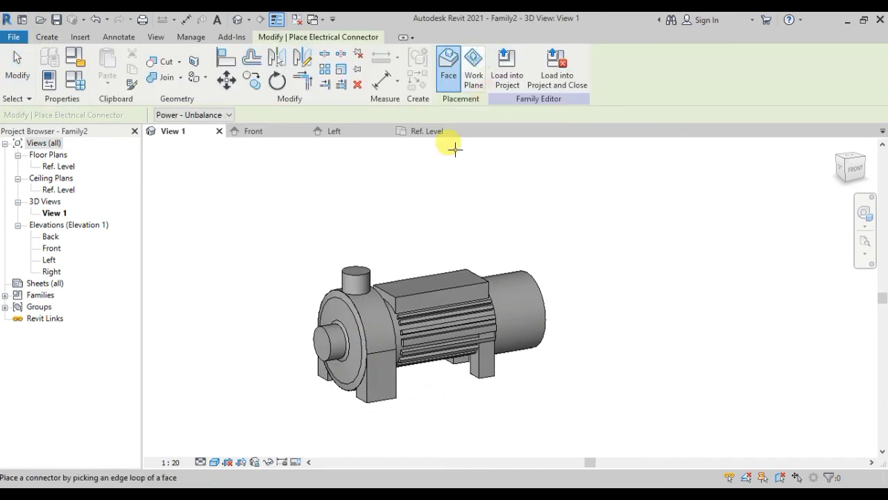
{"action": "left_click", "coordinate": [43, 37]}
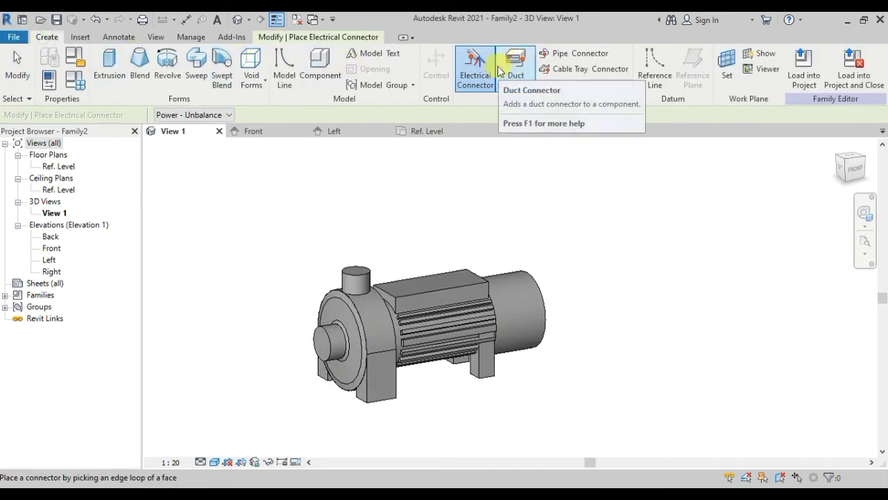
{"action": "left_click", "coordinate": [562, 53]}
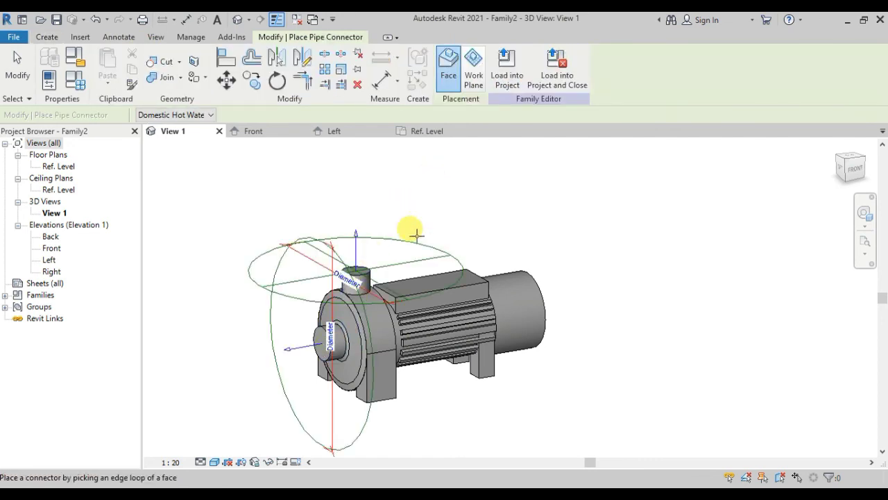
{"action": "left_click", "coordinate": [415, 234]}
{"action": "left_click", "coordinate": [373, 240]}
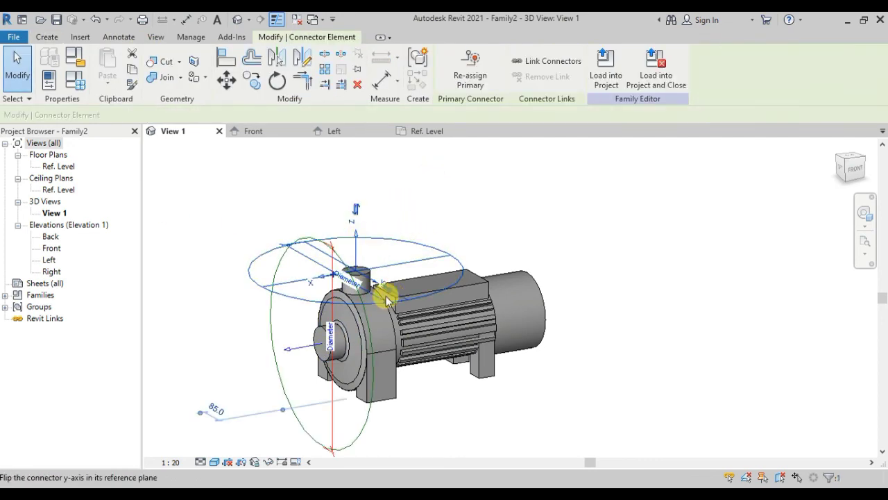
- Reorient the view and check the pipe connector on the pump's front inlet
{"action": "scroll", "coordinate": [317, 229], "scroll_direction": "up", "scroll_amount": 2}
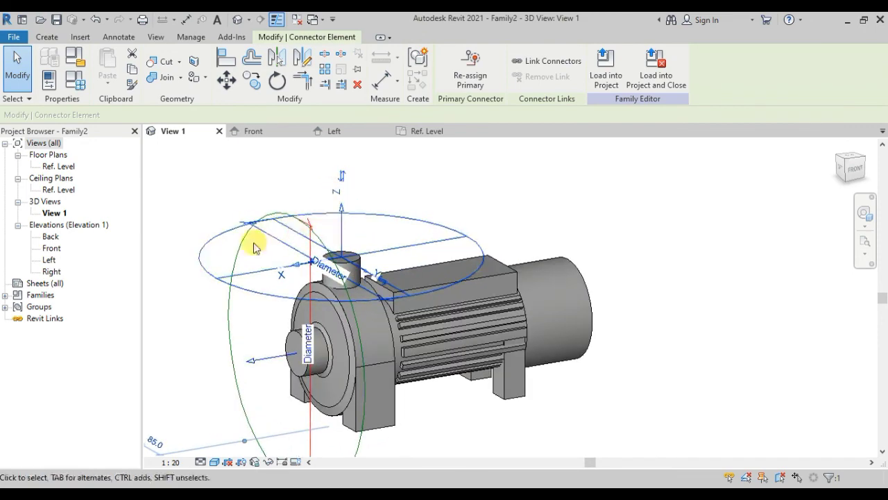
{"action": "scroll", "coordinate": [389, 243], "scroll_direction": "down", "scroll_amount": 2}
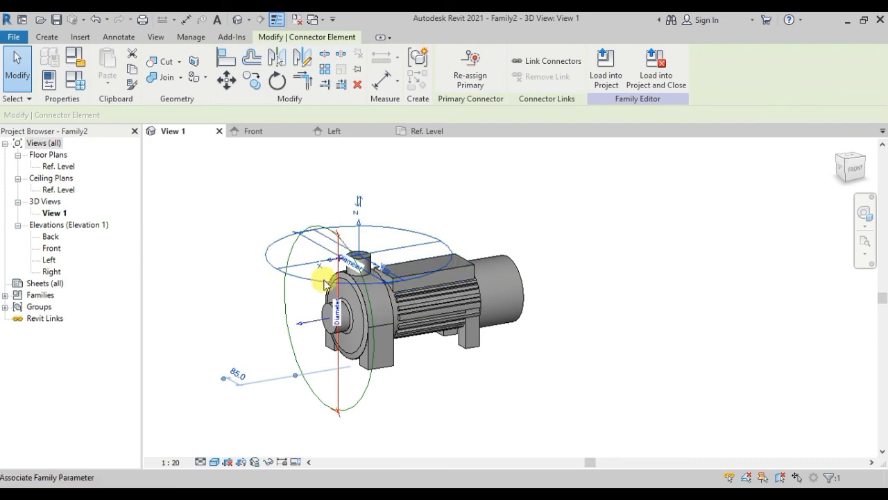
{"action": "scroll", "coordinate": [347, 257], "scroll_direction": "up", "scroll_amount": 1}
{"action": "scroll", "coordinate": [363, 292], "scroll_direction": "up", "scroll_amount": 2}
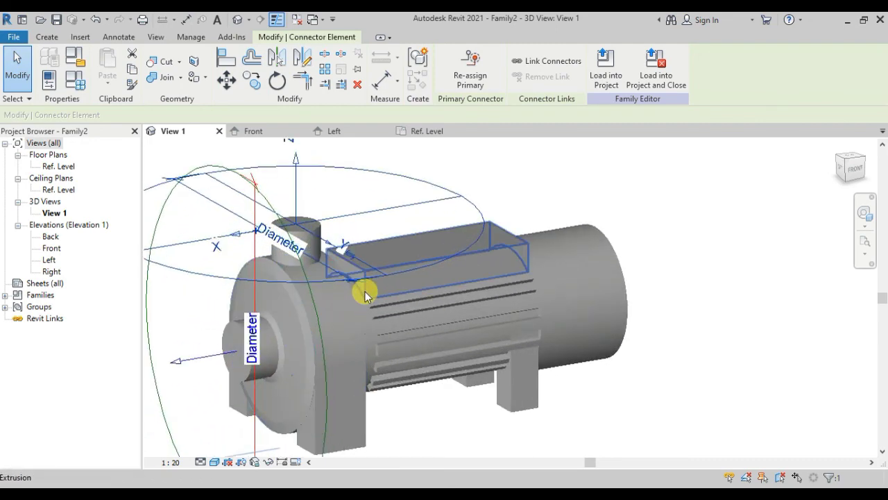
{"action": "scroll", "coordinate": [486, 380], "scroll_direction": "down", "scroll_amount": 1}
{"action": "left_click", "coordinate": [486, 380]}
{"action": "mouse_move", "coordinate": [502, 407]}
{"action": "middle_mouse_down", "text": "shift"}
{"action": "mouse_move", "coordinate": [527, 388]}
{"action": "mouse_move", "coordinate": [535, 416]}
{"action": "mouse_move", "coordinate": [519, 416]}
{"action": "middle_mouse_up", "text": "shift"}
{"action": "scroll", "coordinate": [516, 407], "scroll_direction": "up", "scroll_amount": 1}
{"action": "scroll", "coordinate": [515, 392], "scroll_direction": "up", "scroll_amount": 2}
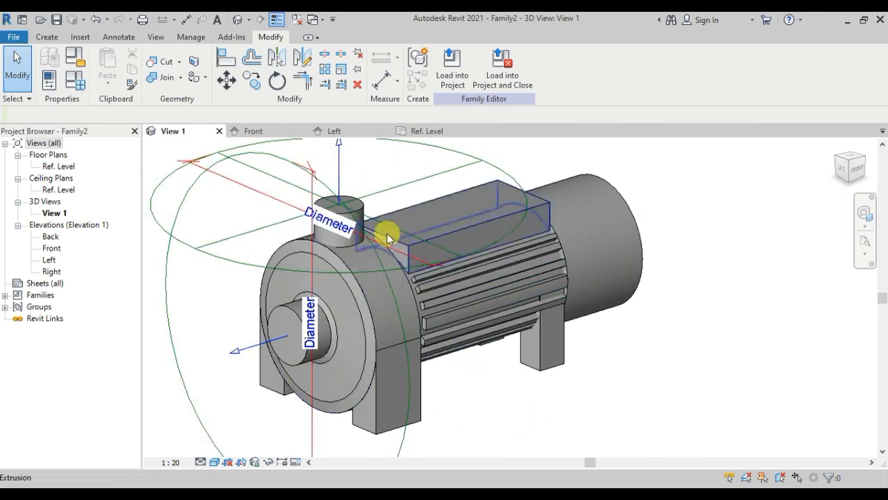
{"action": "middle_click_drag", "start_coordinate": [387, 238], "coordinate": [372, 220], "text": "shift"}
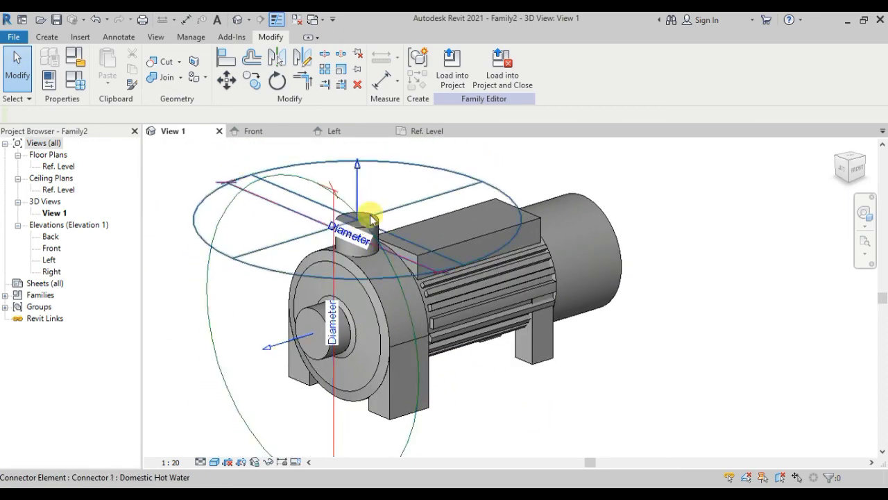
{"action": "left_click", "coordinate": [303, 341]}
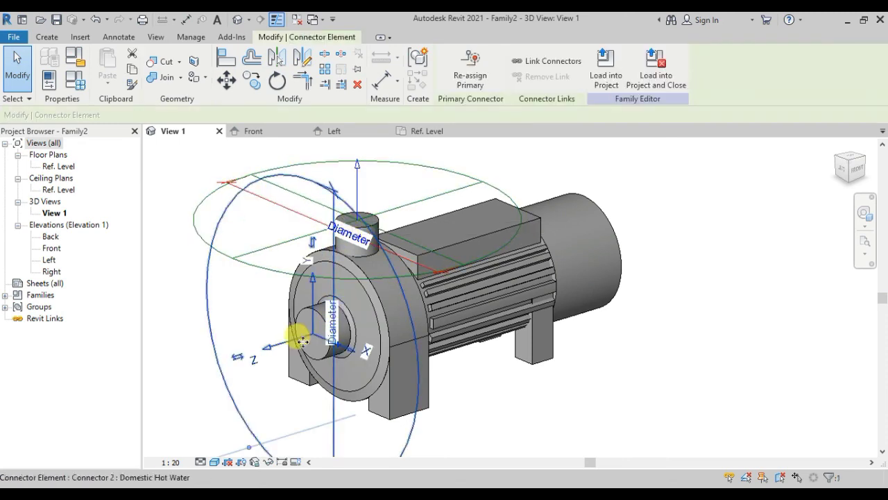
- Save the pump as a family in the Desktop 'my family' folder, entering the name 'pump'
{"action": "left_click", "coordinate": [698, 306]}
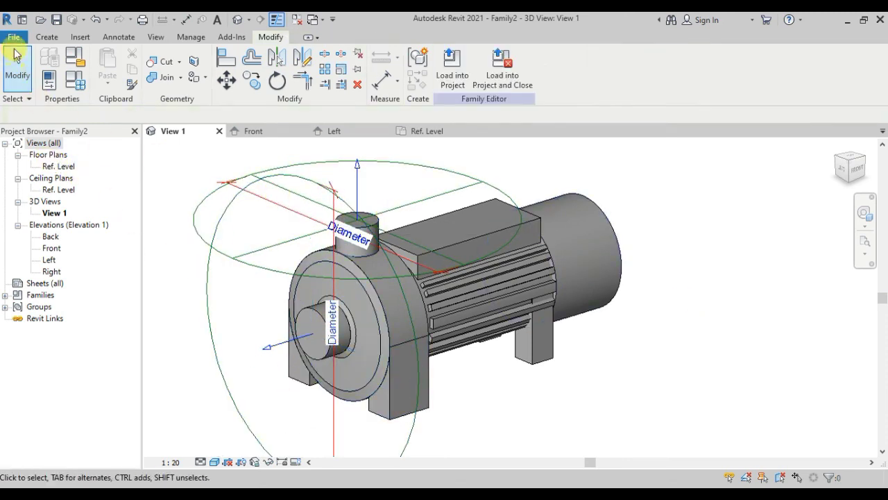
{"action": "left_click", "coordinate": [13, 37]}
{"action": "mouse_move", "coordinate": [46, 190]}
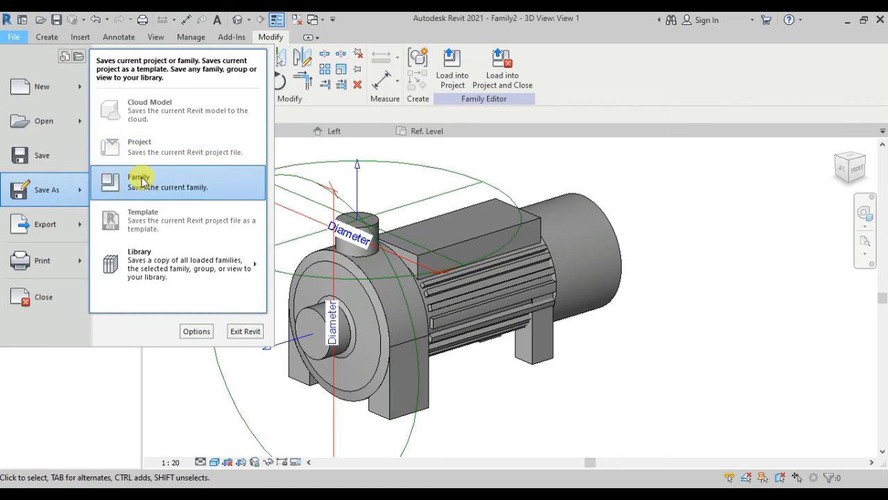
{"action": "left_click", "coordinate": [136, 178]}
{"action": "left_click", "coordinate": [240, 345]}
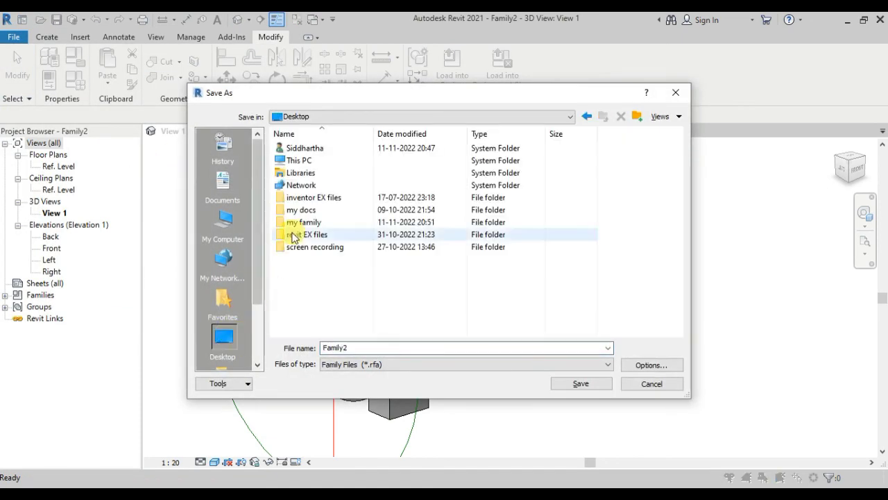
{"action": "double_click", "coordinate": [301, 219]}
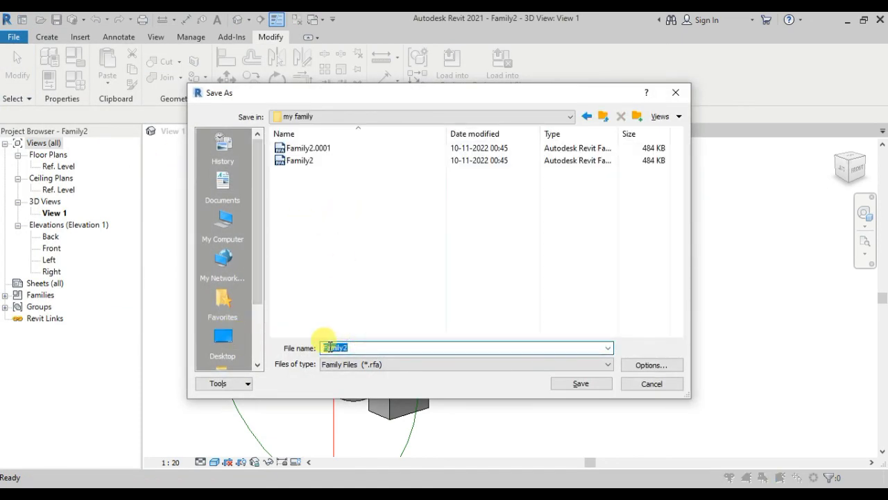
{"action": "type", "text": "pump"}
{"action": "left_click", "coordinate": [562, 380]}
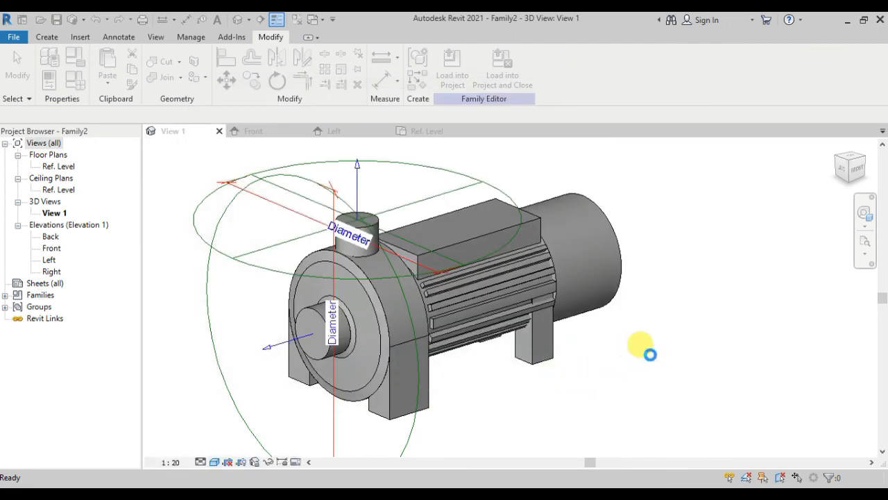